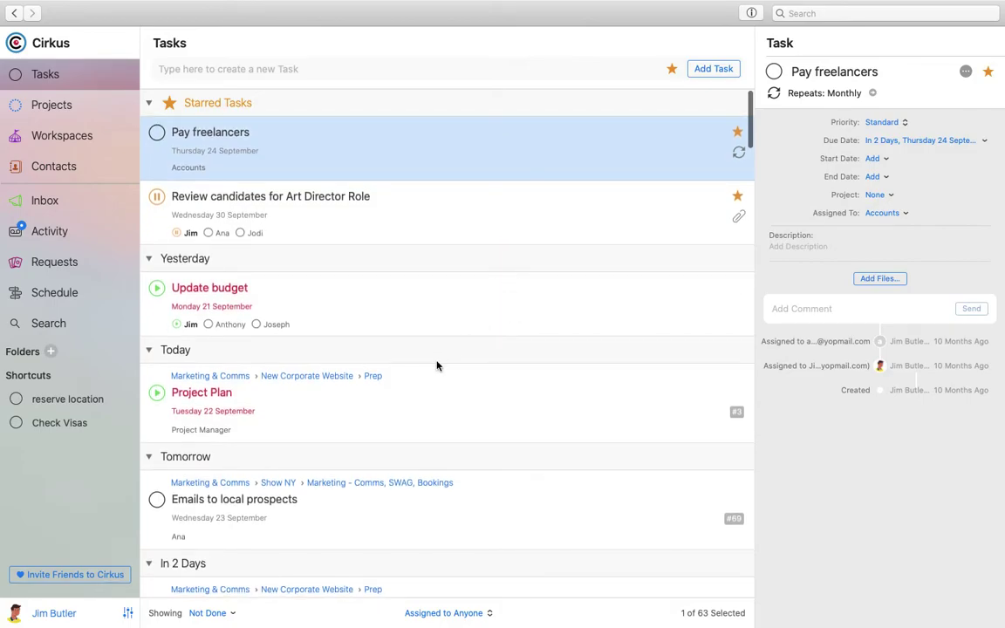
Step: Look over the Update budget and Project Plan tasks and check the options for filtering and sorting the task list
click(347, 306)
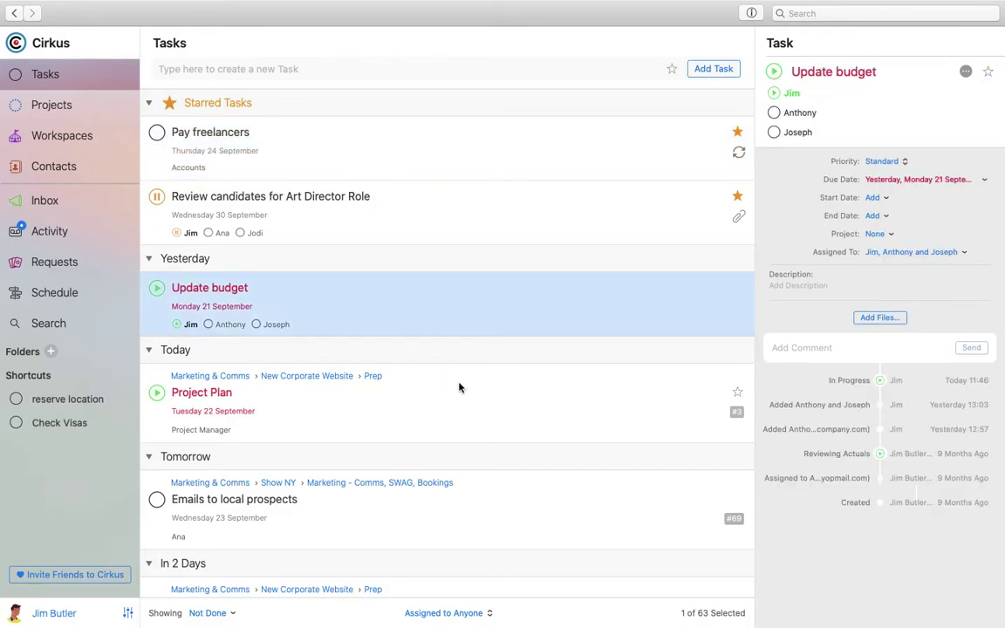
click(443, 411)
scroll(443, 411, down, 4)
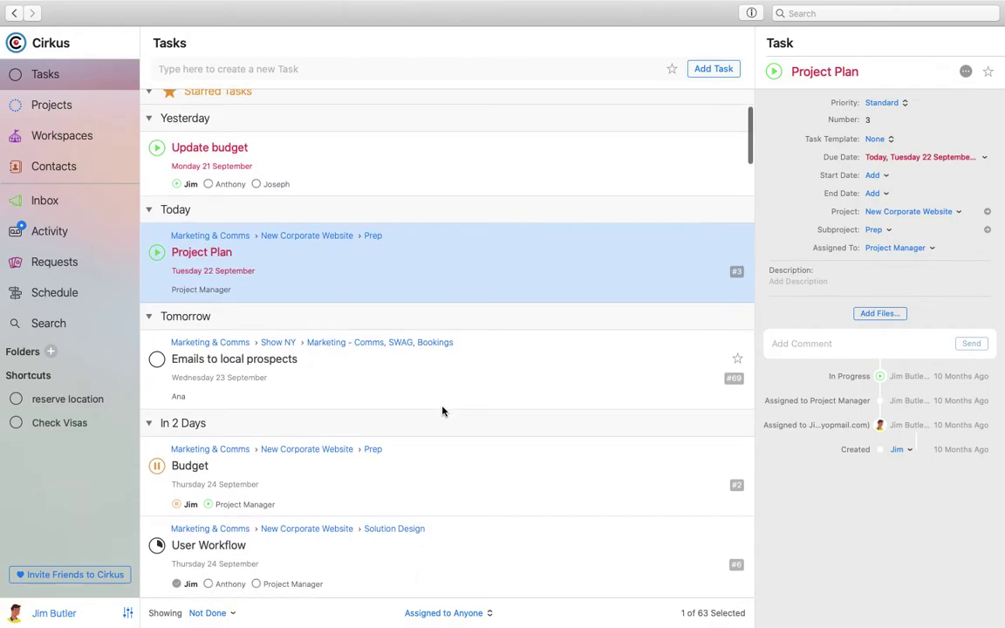
scroll(443, 411, up, 4)
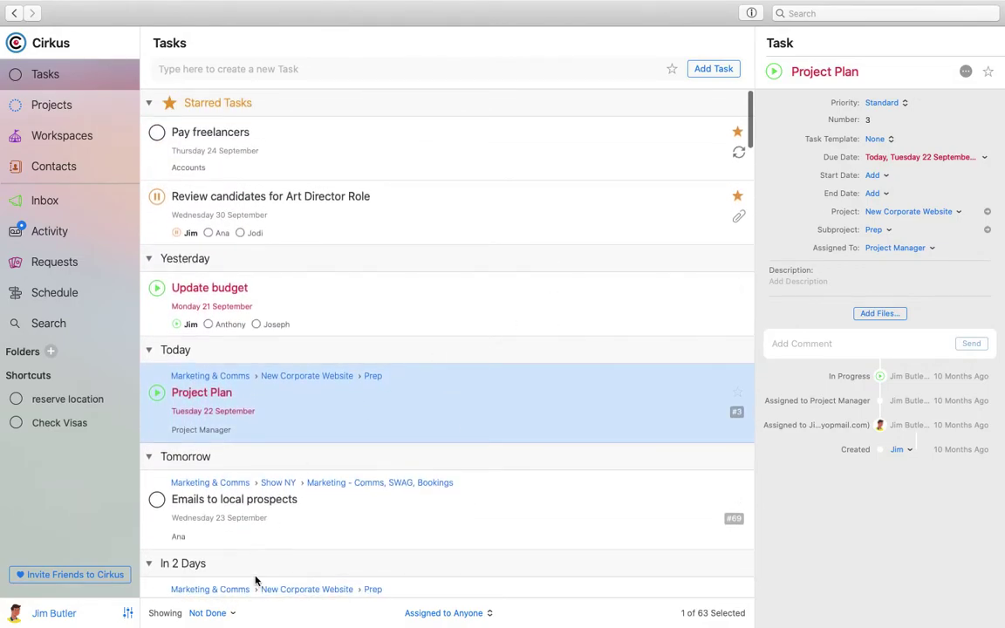
click(210, 612)
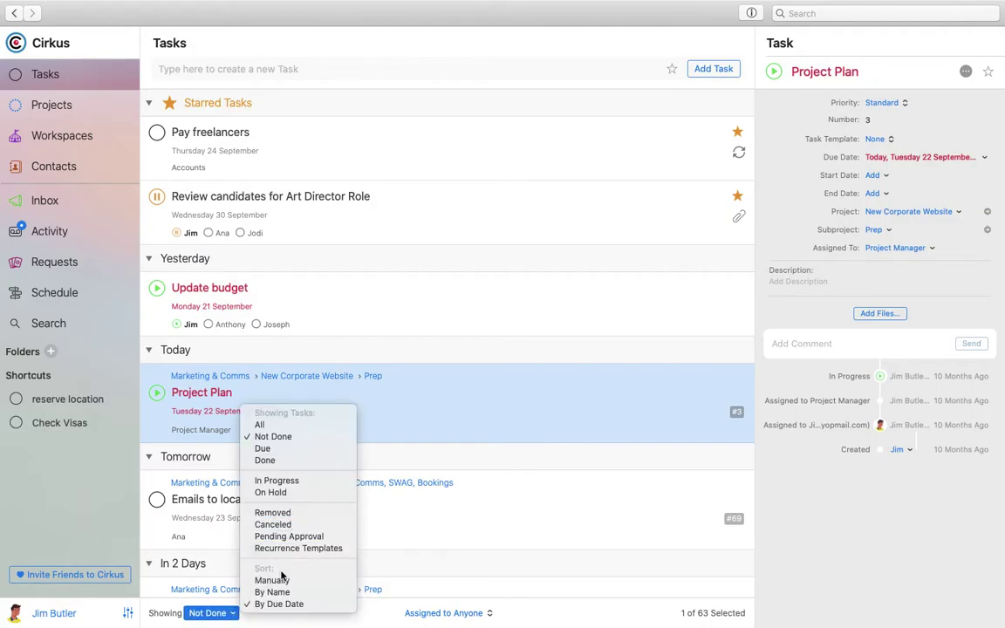
click(532, 18)
Step: Open the Review candidates for Art Director Role task in a wider details pane to read its comment thread
click(600, 218)
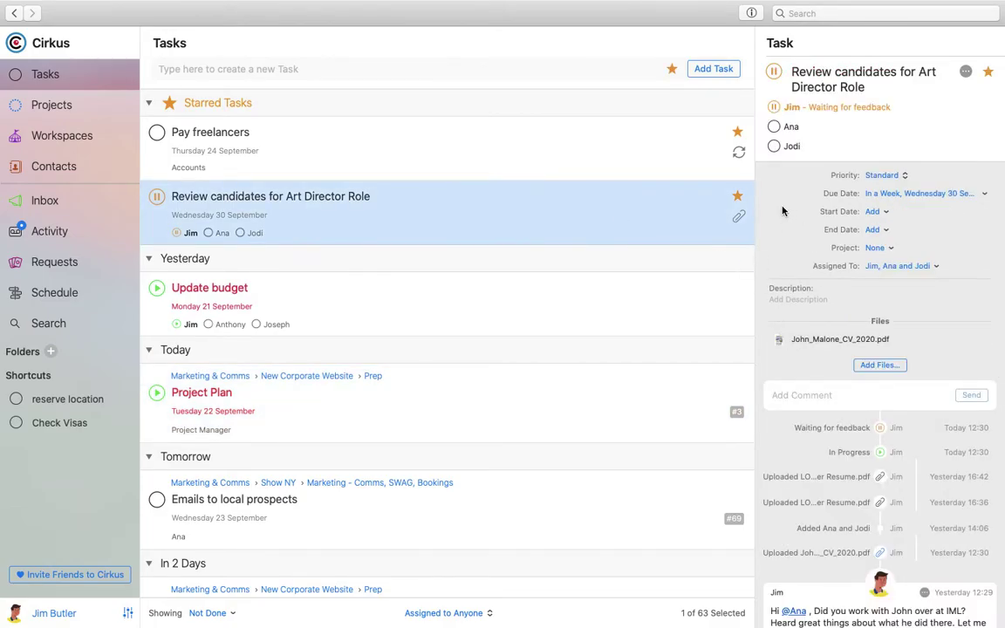
drag(755, 237, 703, 228)
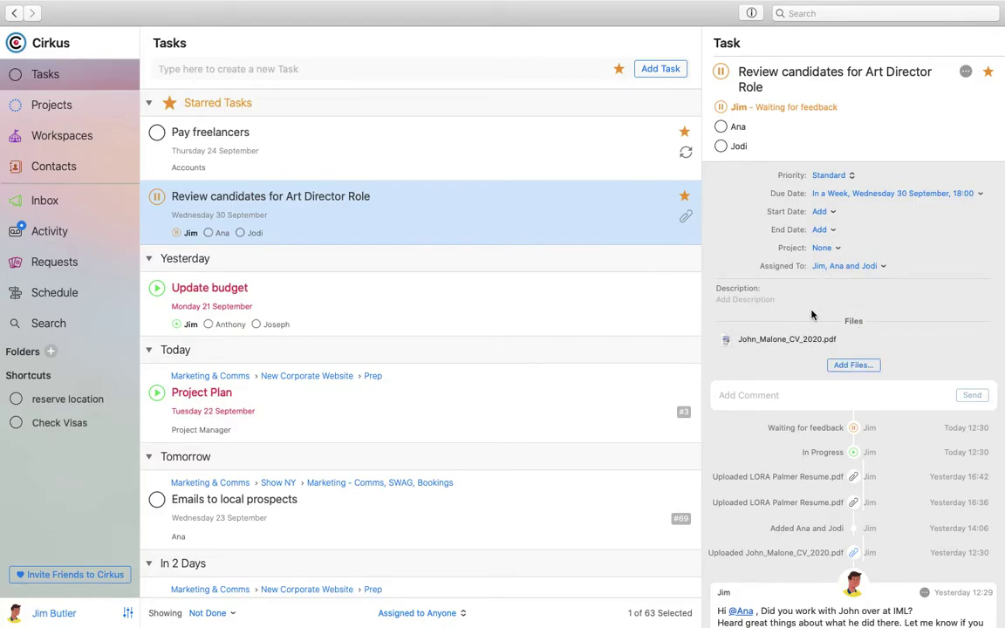
scroll(786, 262, down, 3)
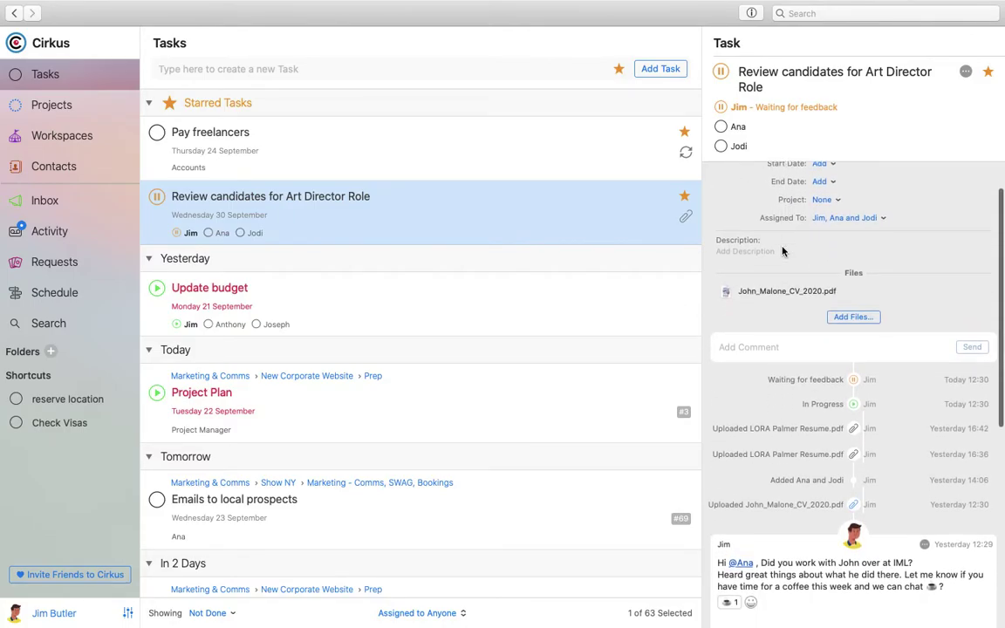
scroll(783, 251, down, 8)
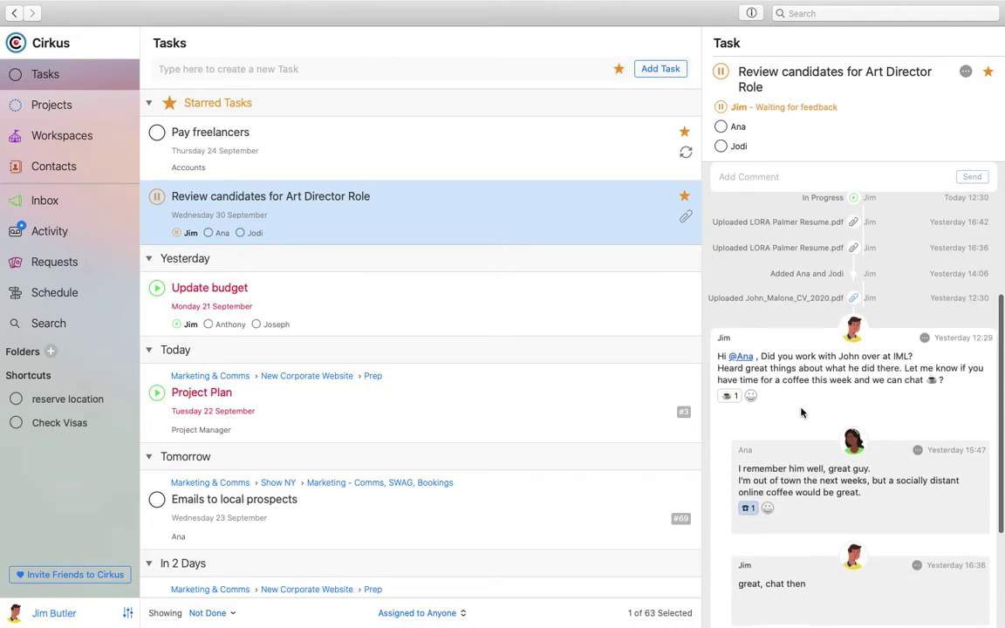
scroll(802, 413, down, 3)
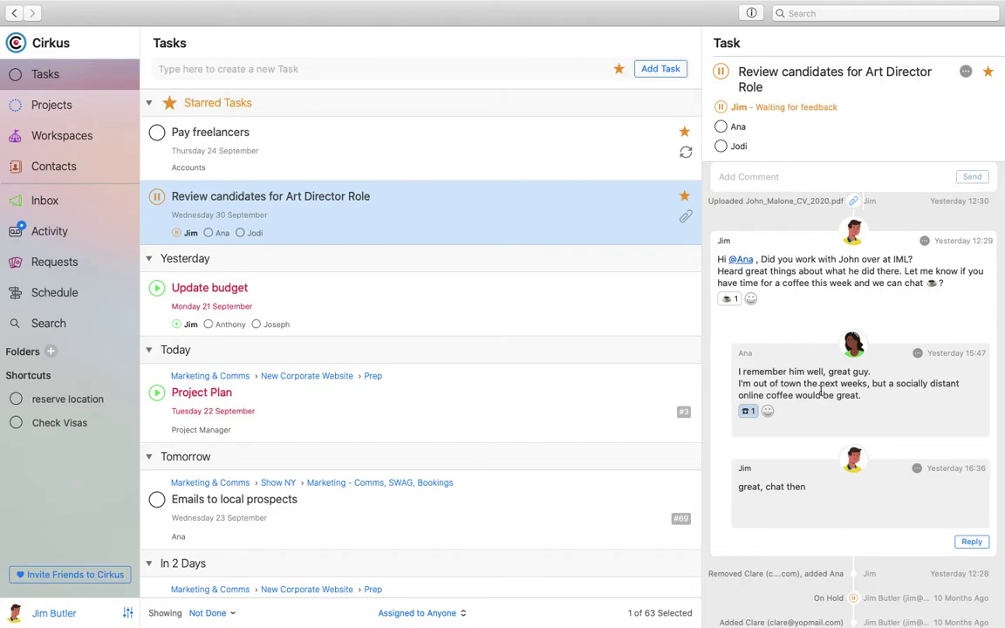
Step: Add the coffee-cup reaction to the comment that suggests a coffee chat this week
click(730, 299)
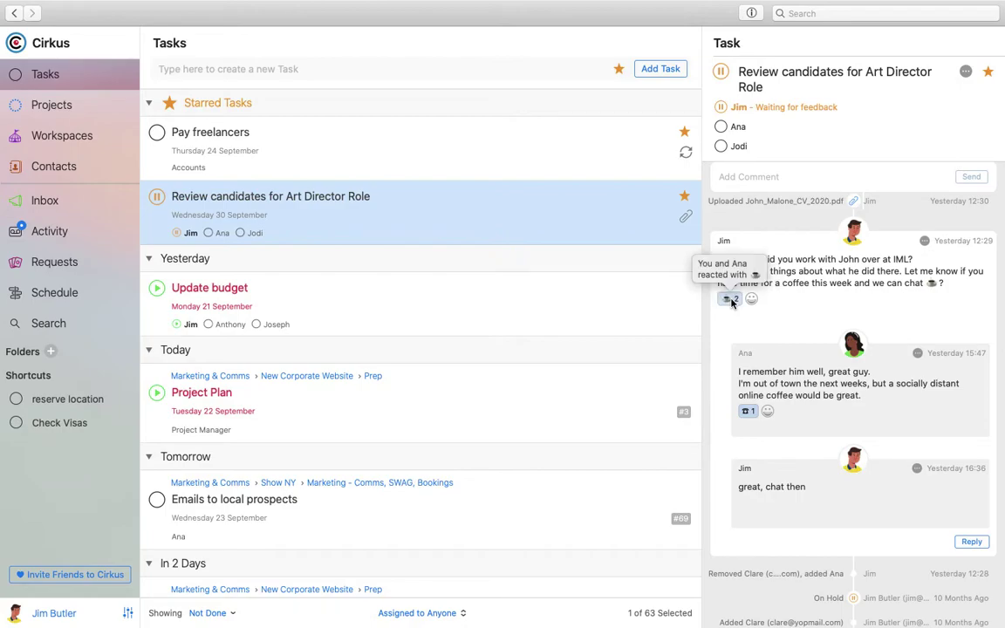
scroll(805, 329, down, 1)
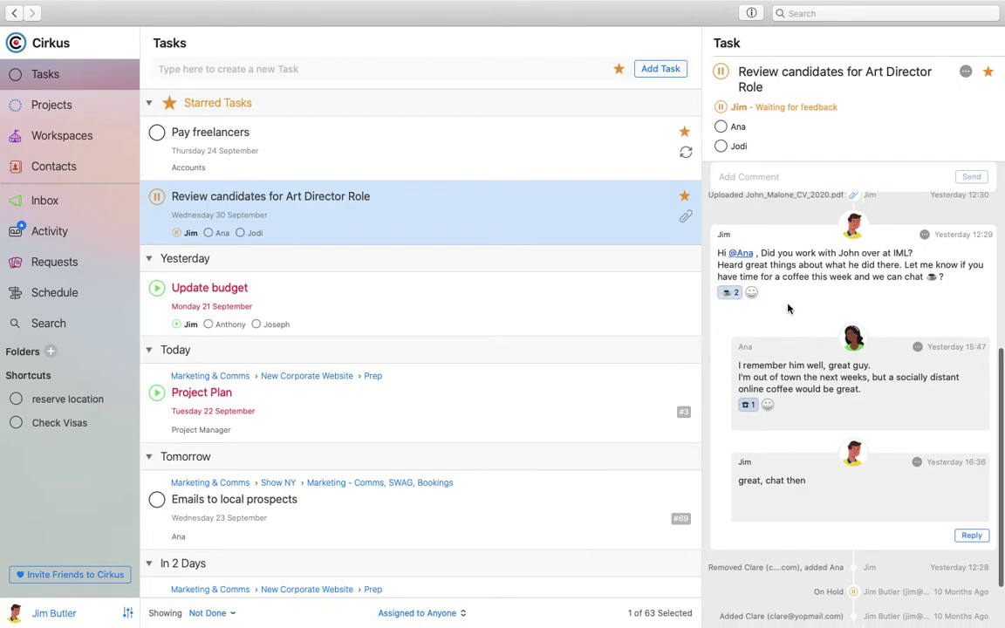
scroll(794, 323, down, 2)
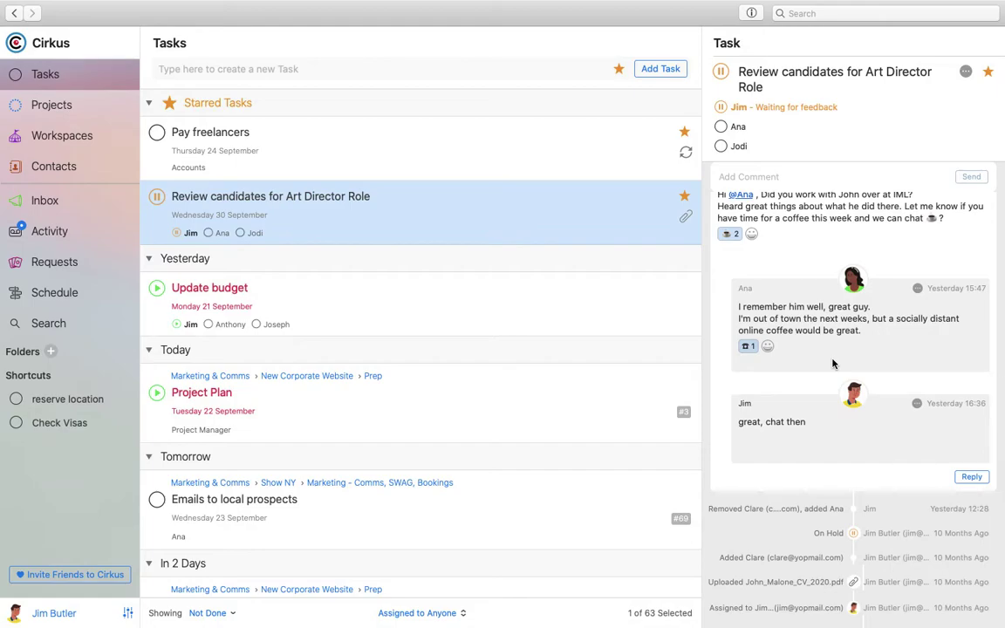
scroll(837, 344, up, 3)
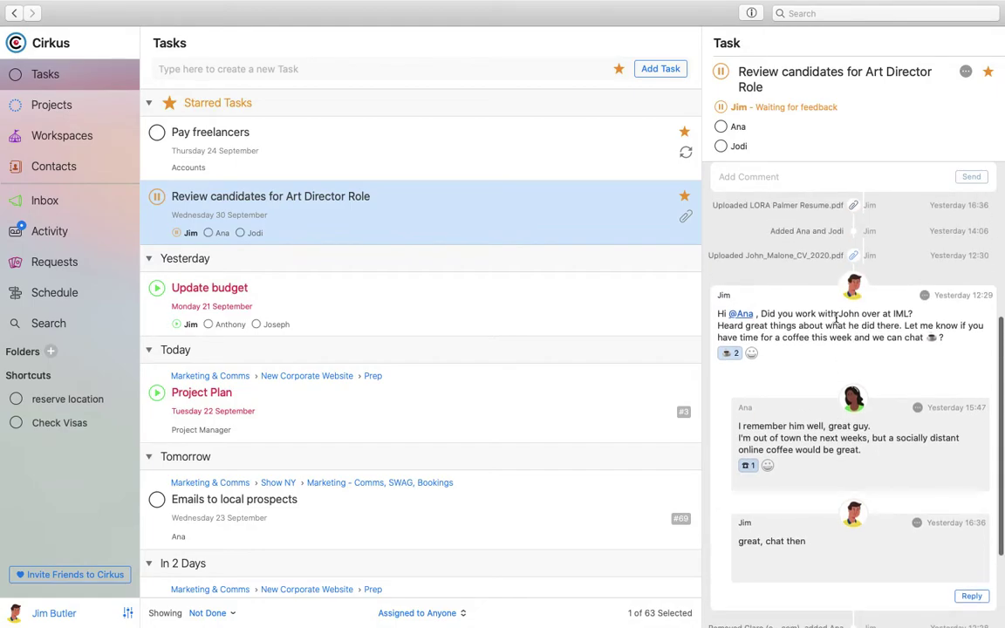
scroll(768, 323, up, 6)
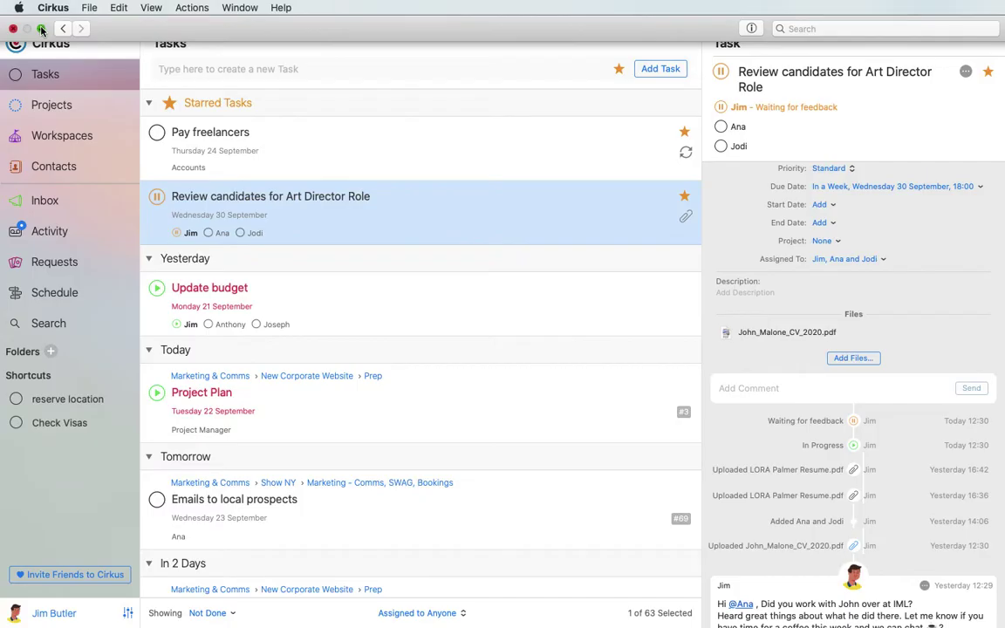
click(37, 26)
double_click(453, 376)
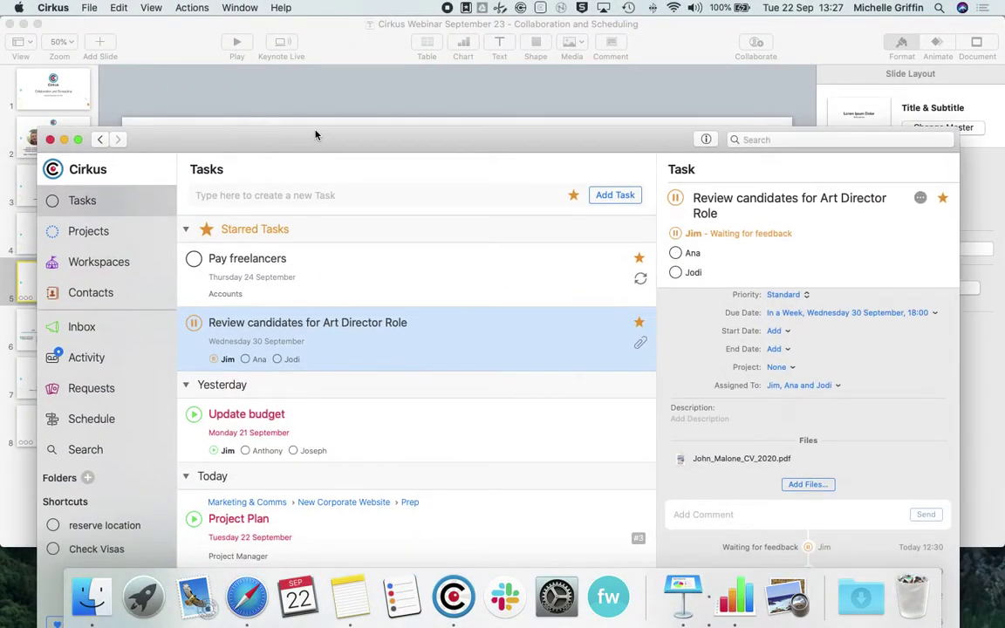
key(ctrl+Up)
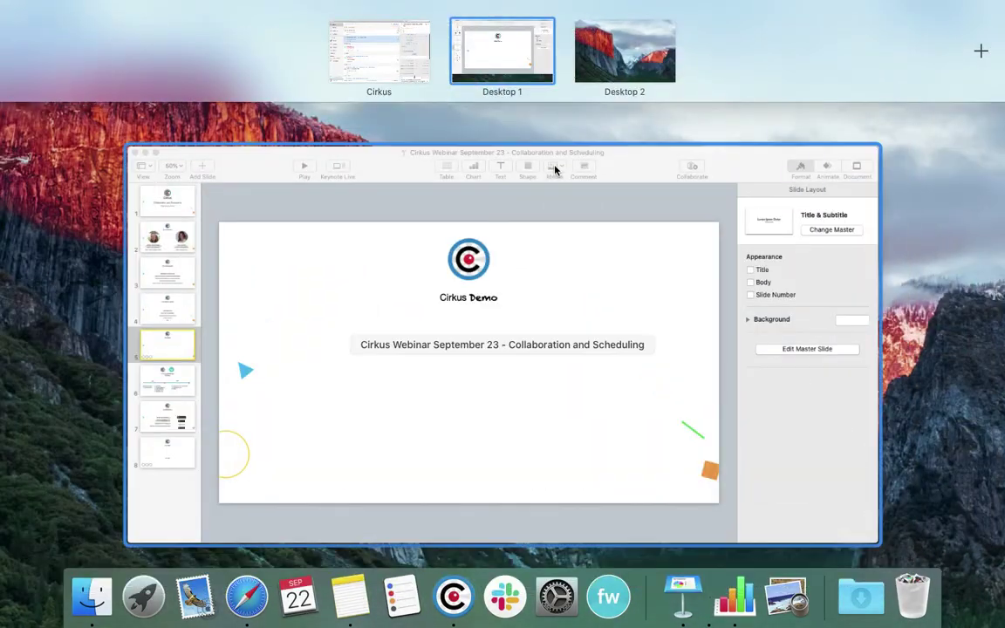
click(377, 48)
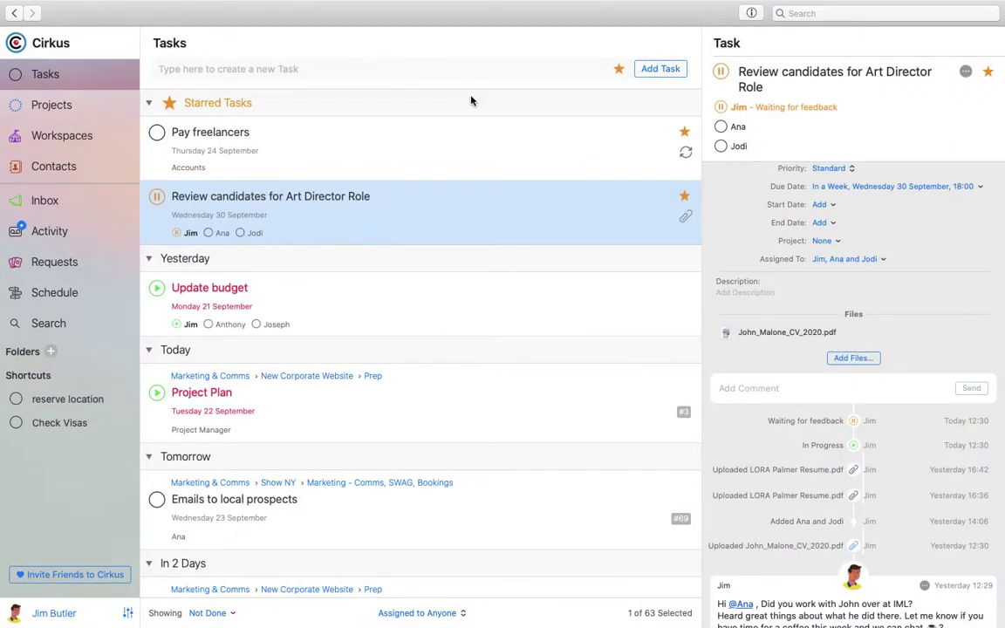
Step: Attach the candidate's resume PDF from Shared Folder to a new comment on the Art Director task
click(835, 388)
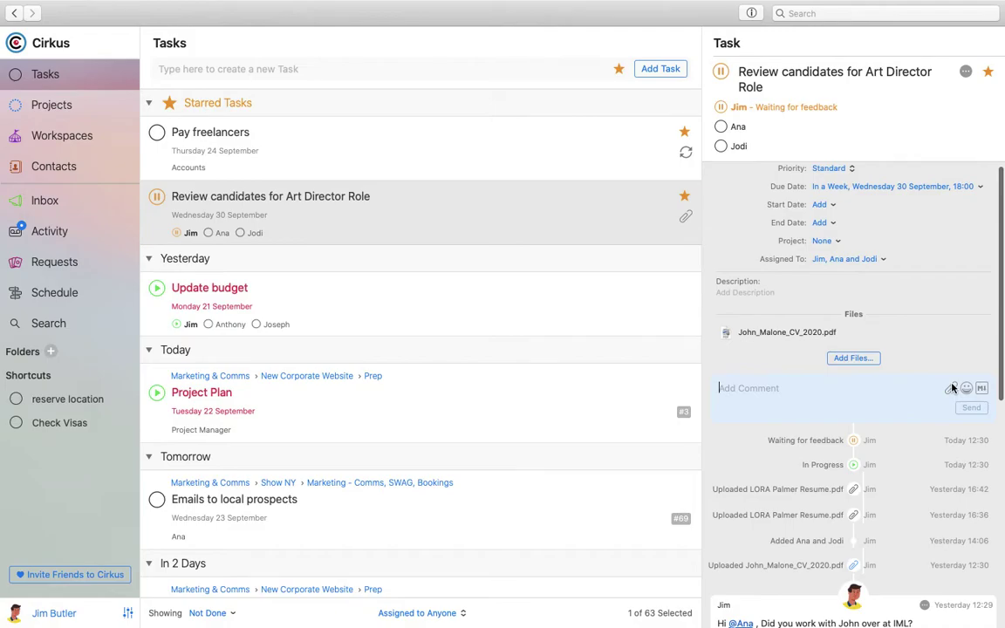
click(951, 388)
click(373, 172)
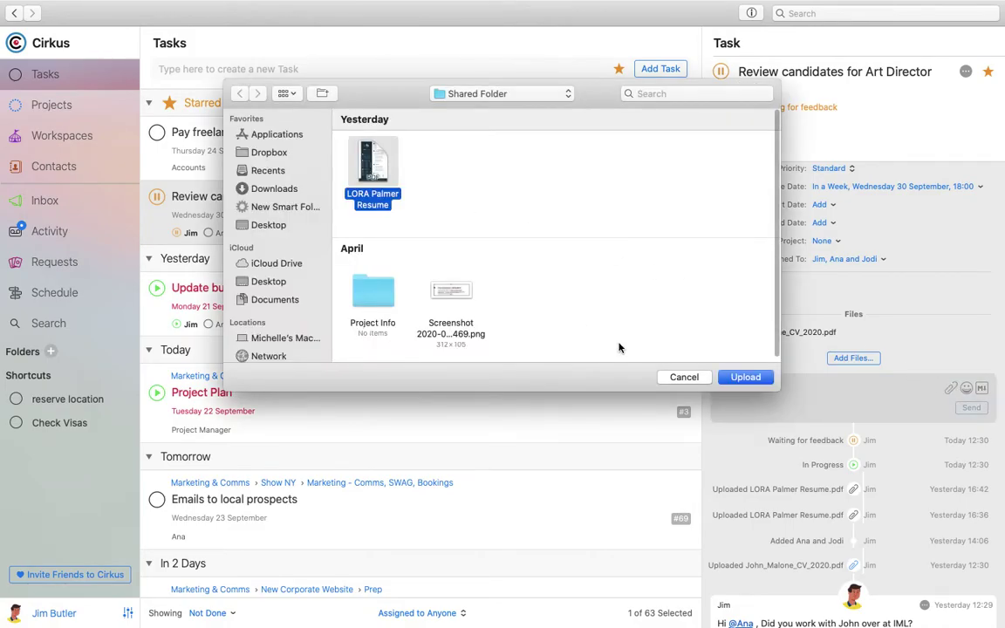
click(744, 378)
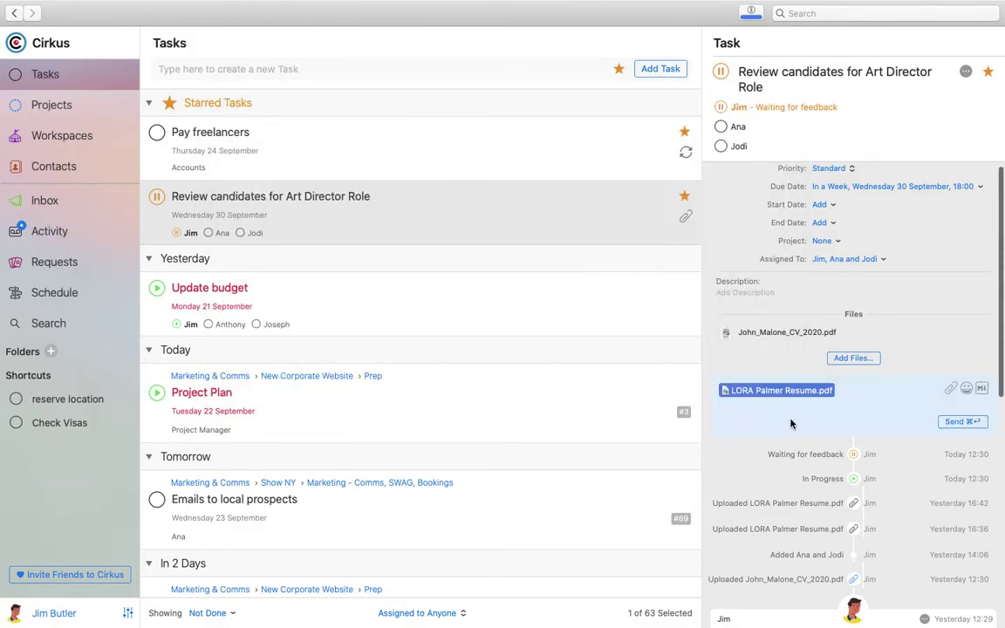
text(Another interesting can)
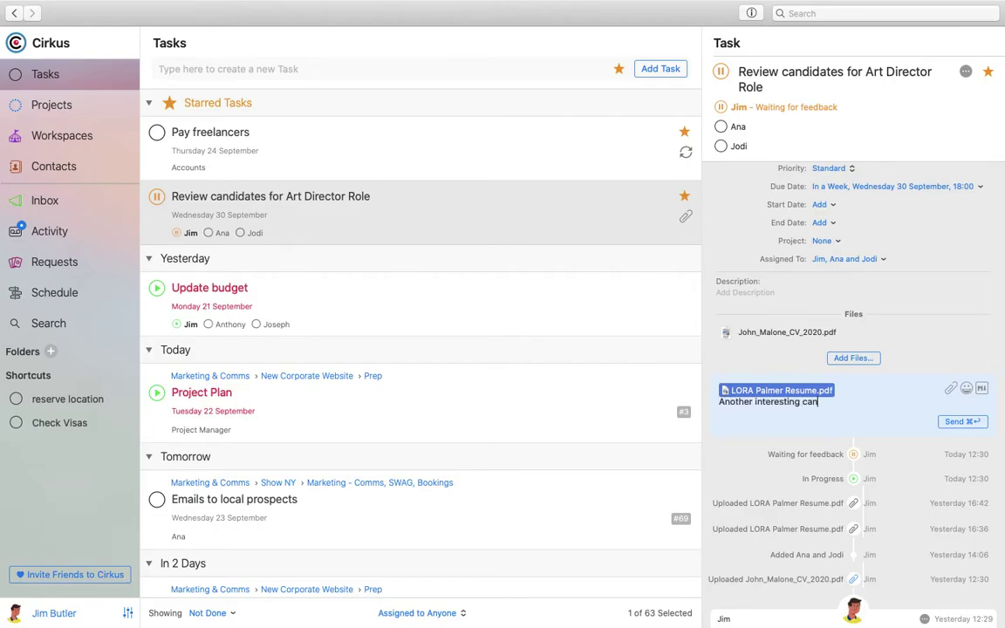
text(didate @)
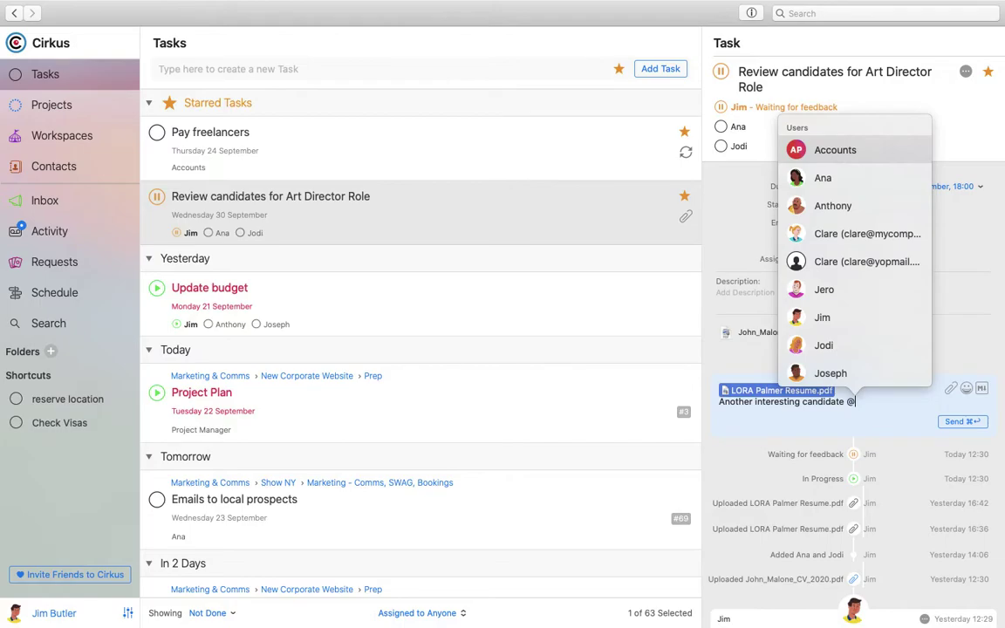
text(a)
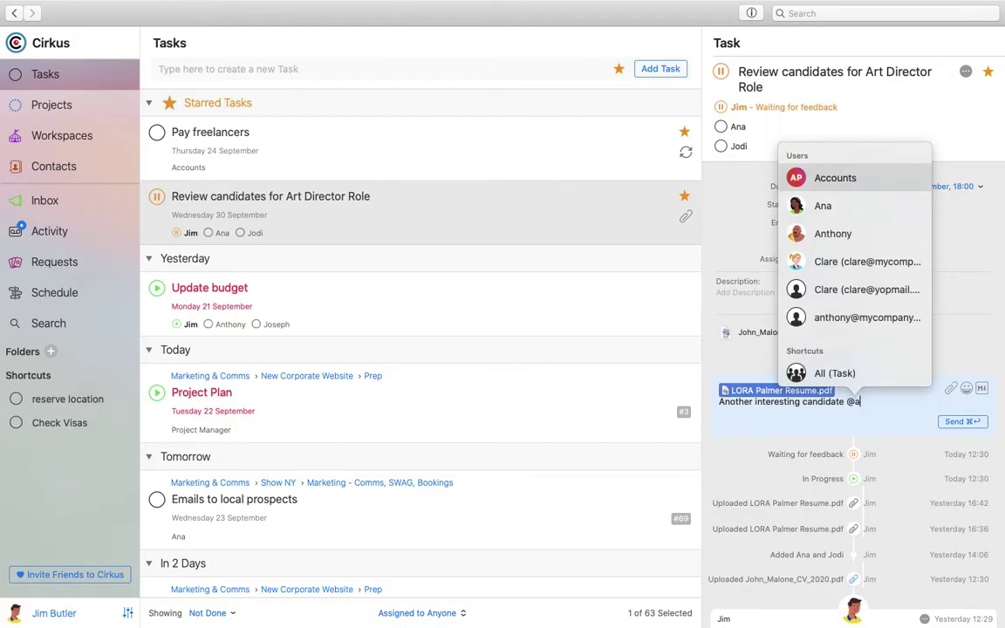
text(l)
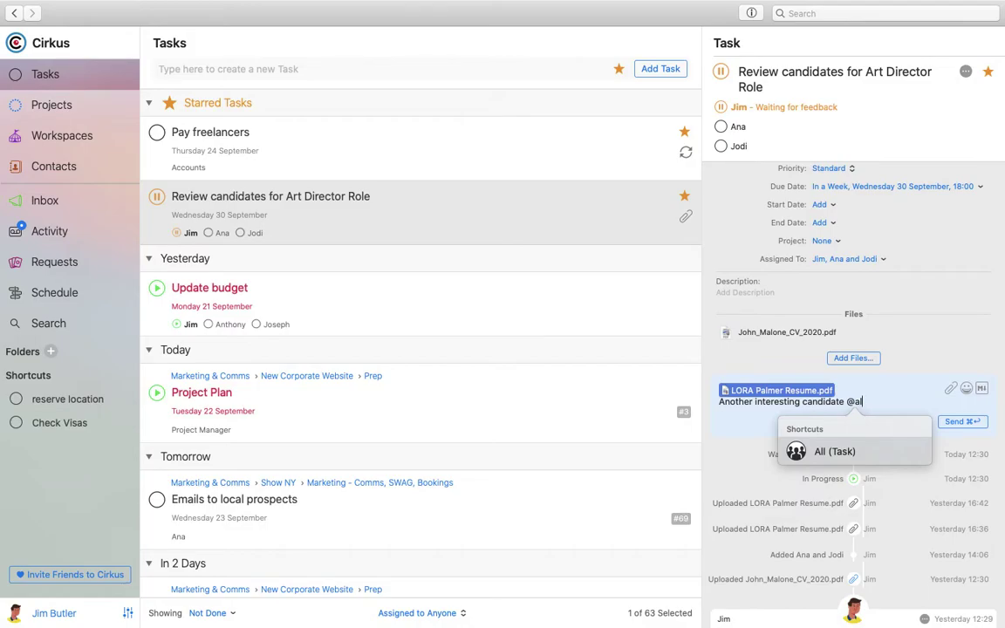
key(Return)
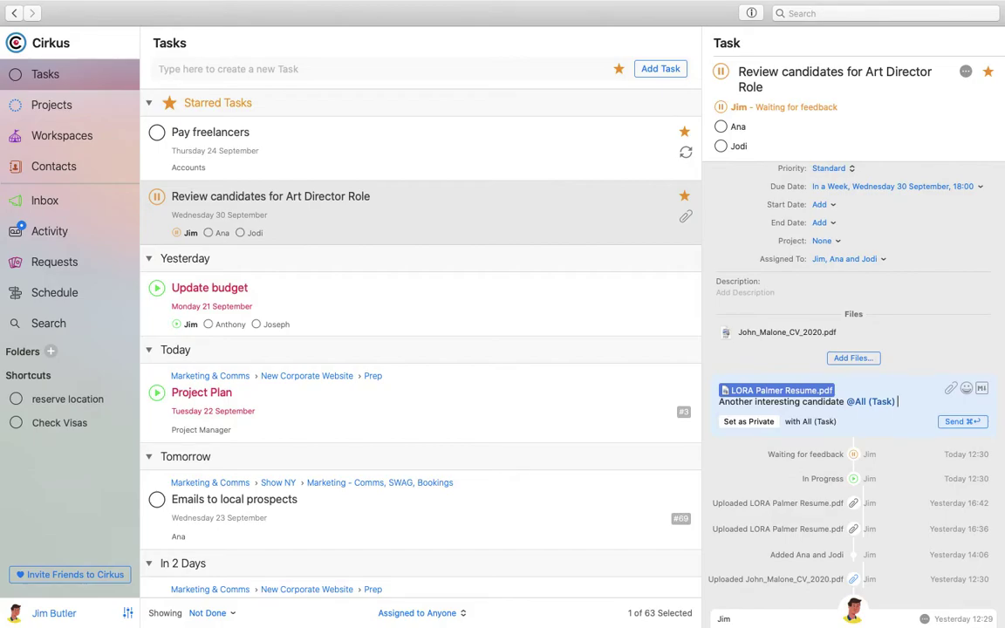
text(, take a look)
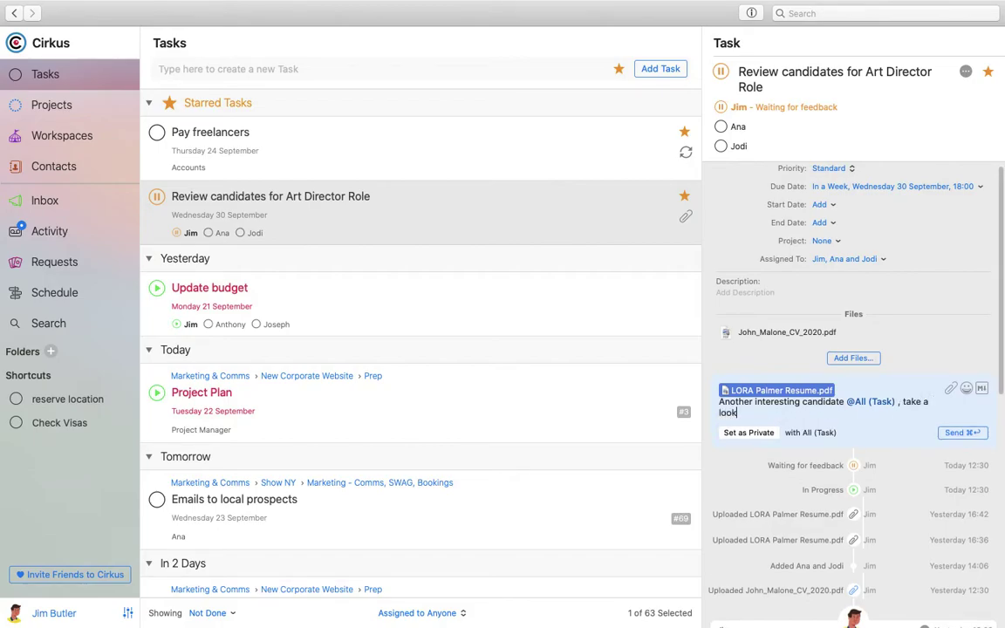
key(super+Return)
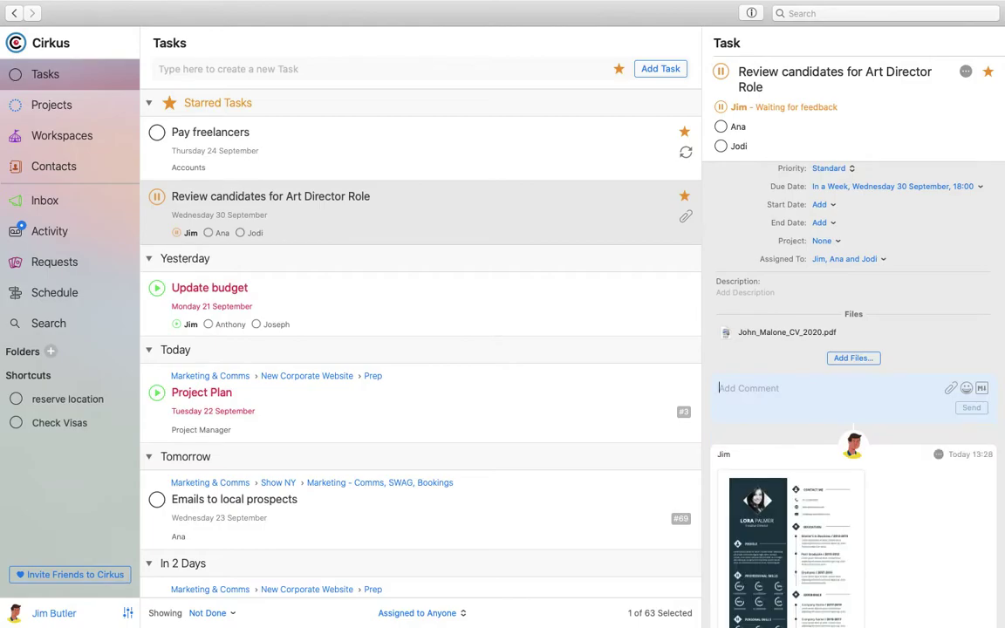
Step: Open the posted resume in Preview and copy a screenshot of its Education heading and Master's in Business entry
scroll(875, 412, down, 3)
scroll(875, 411, down, 5)
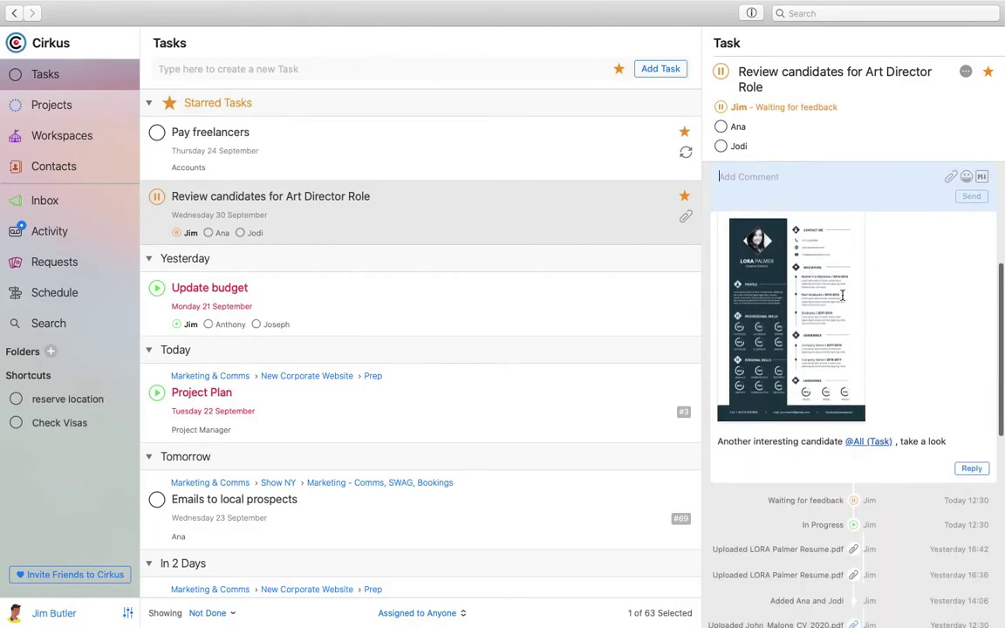
click(795, 288)
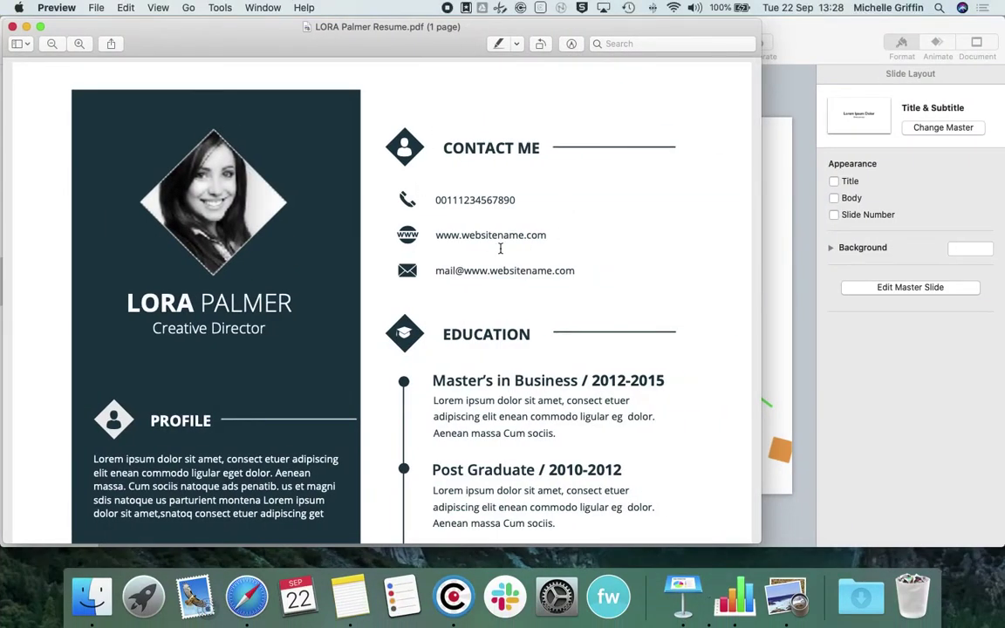
key(super+shift+4)
drag(375, 305, 705, 451)
Step: Switch back to Cirkus and reply to the resume comment with "this part is very cool" and the copied Education screenshot
click(452, 597)
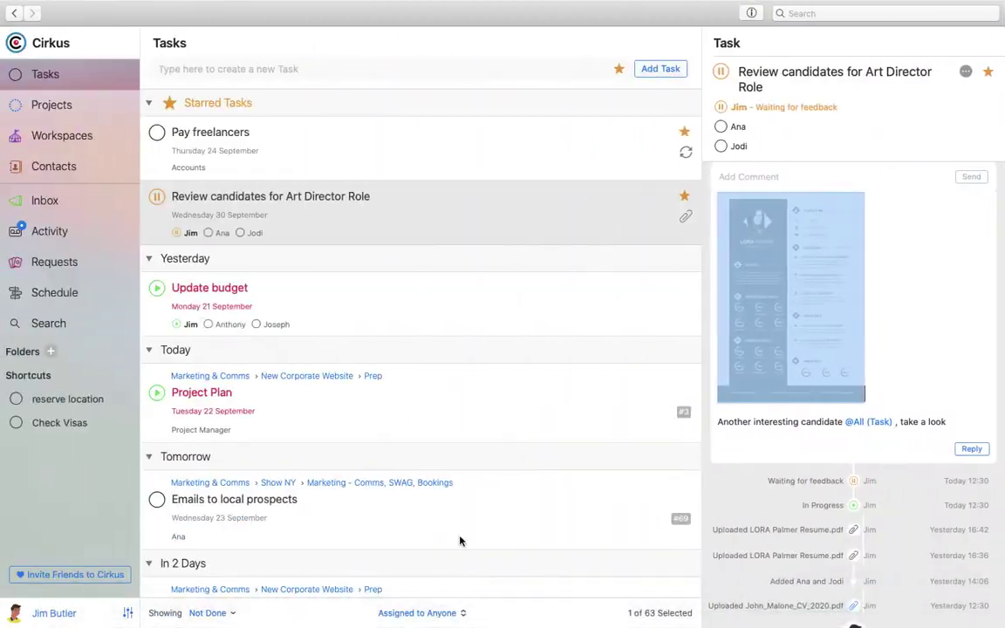
click(972, 449)
text(this)
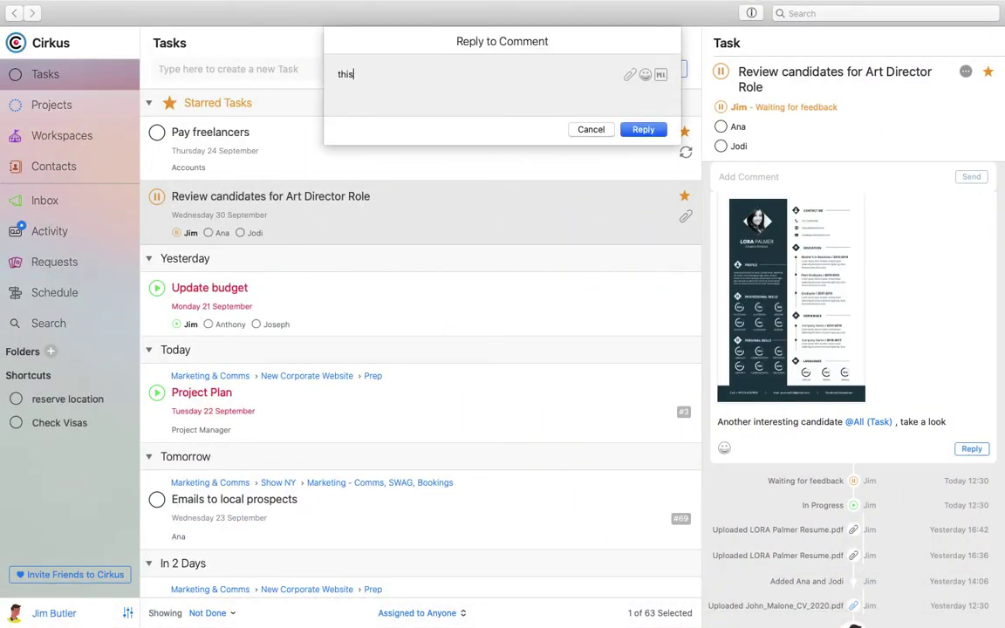
text( part is very cool)
key(super+v)
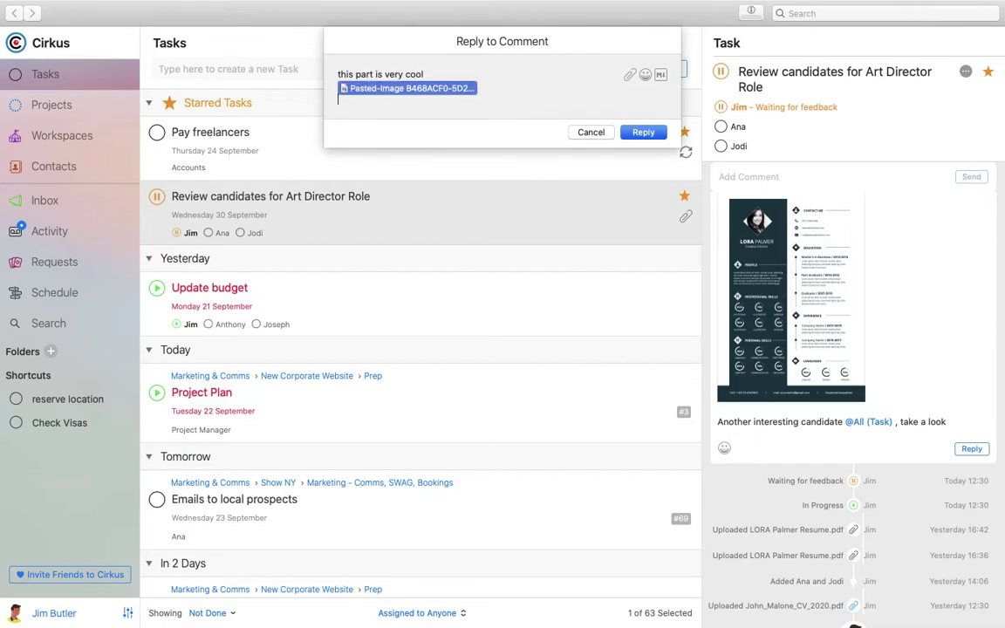
click(643, 132)
scroll(872, 417, down, 4)
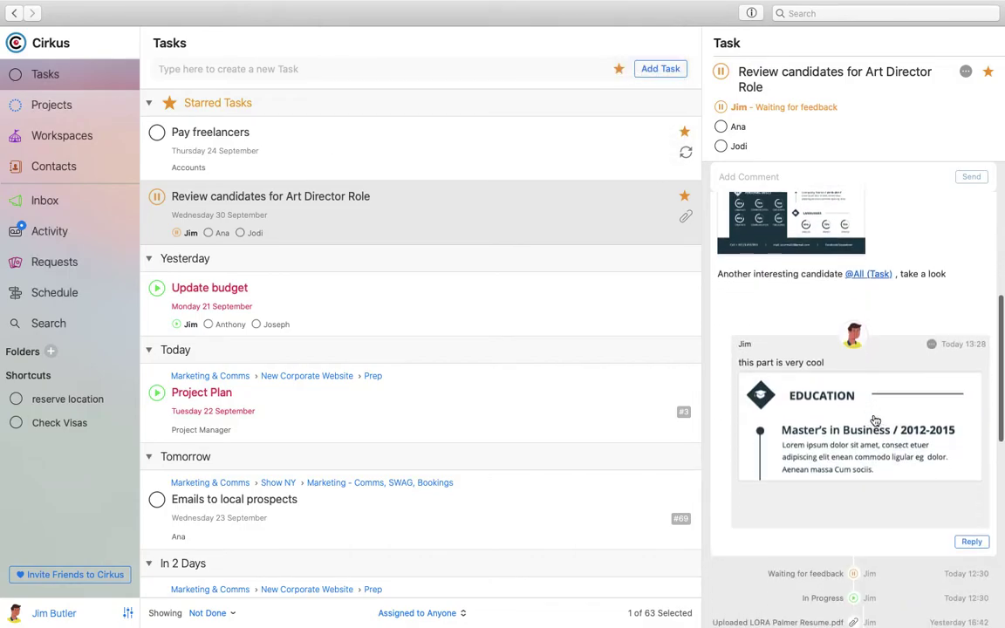
scroll(865, 411, up, 1)
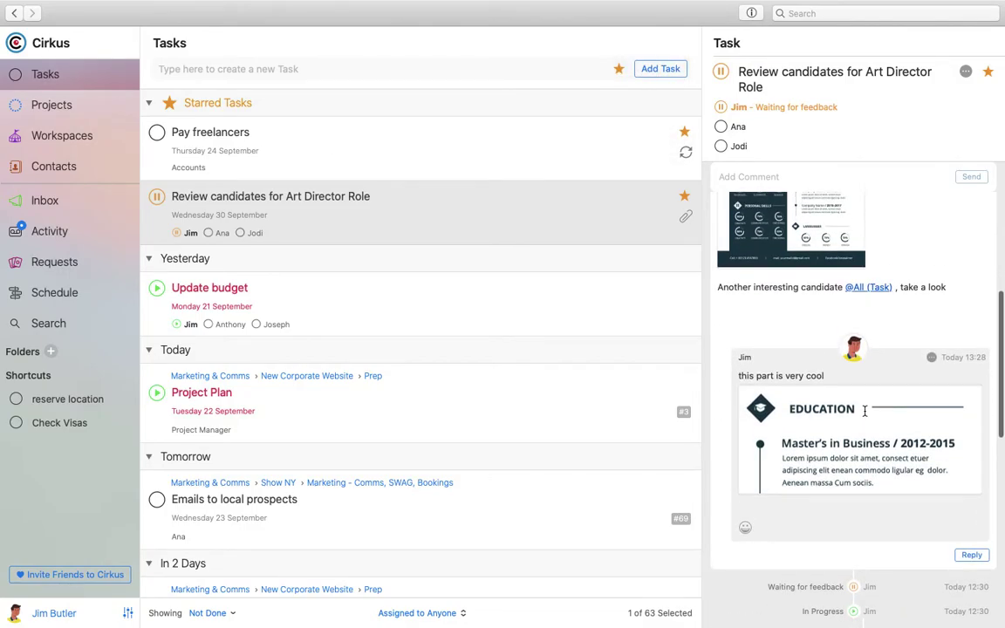
scroll(864, 411, up, 5)
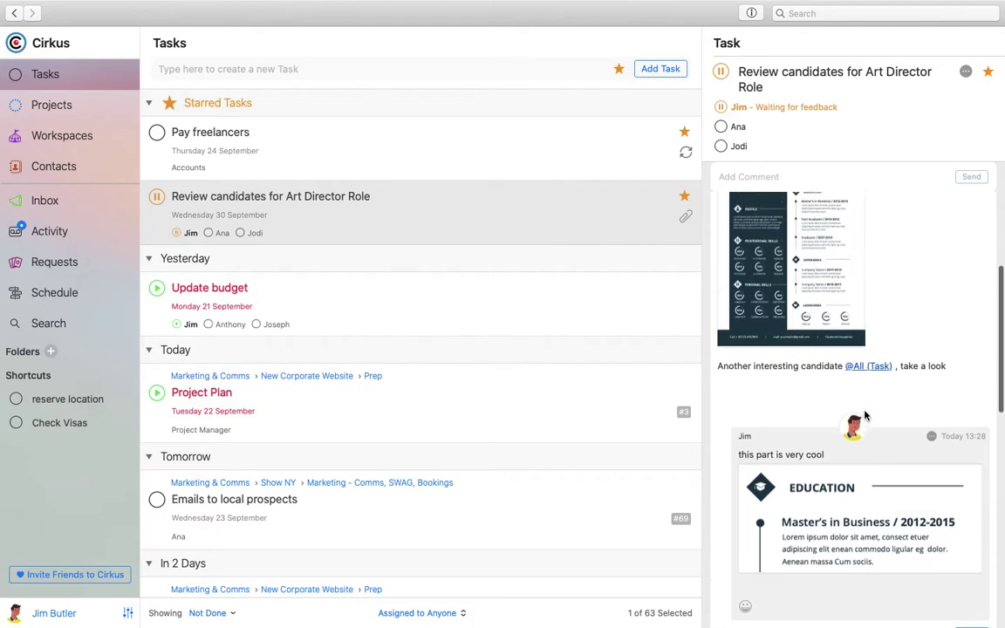
scroll(865, 412, up, 1)
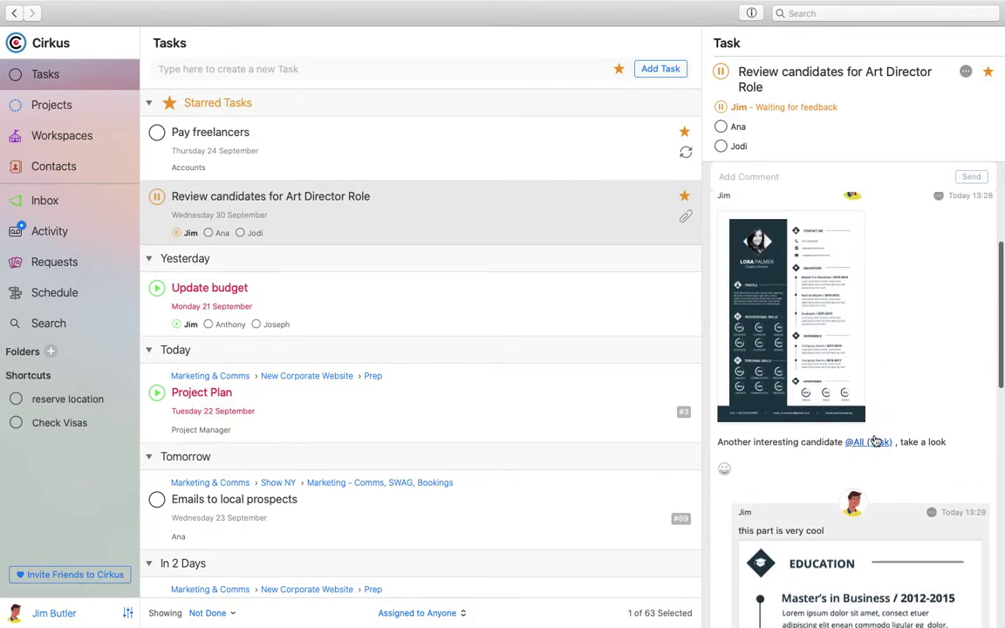
mouse_move(871, 445)
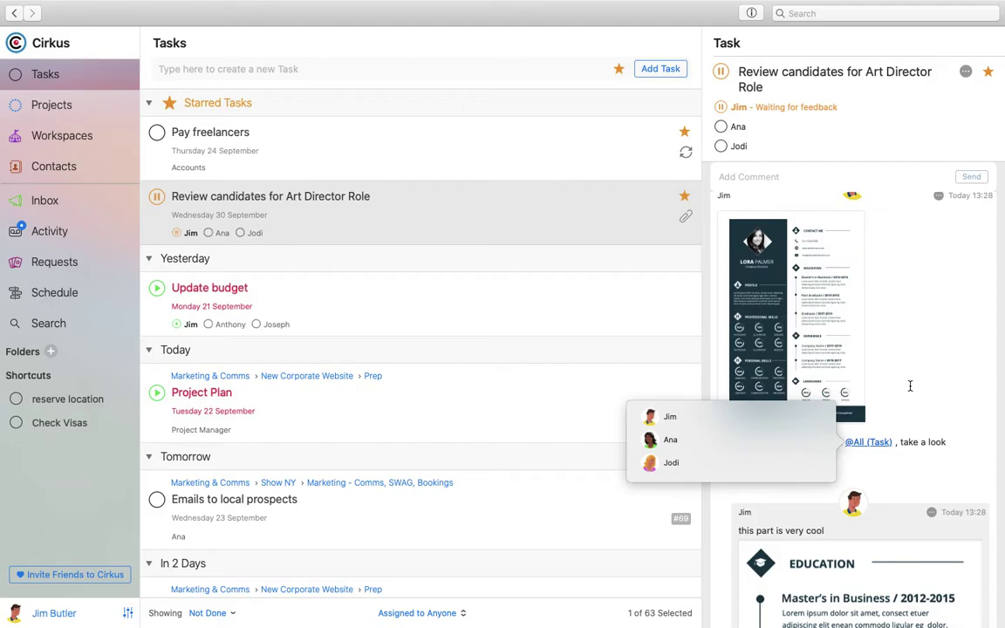
click(90, 612)
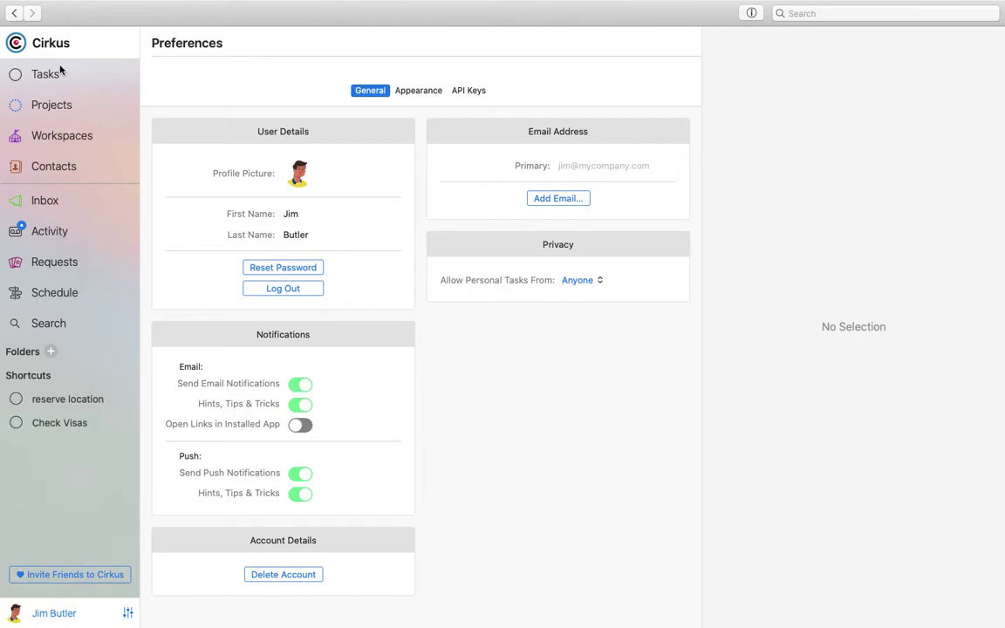
click(15, 13)
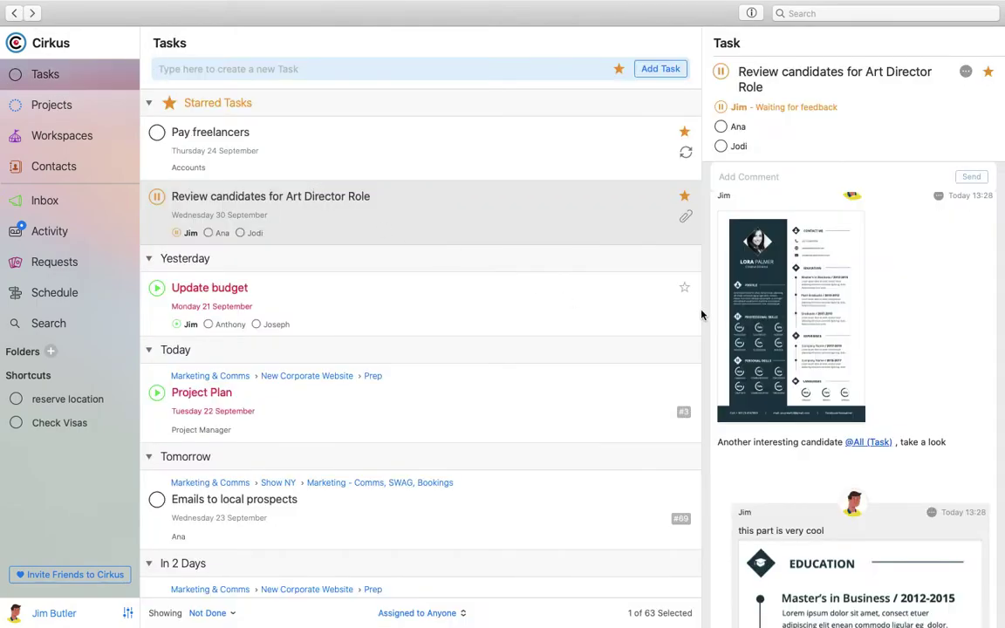
Step: Start a new comment on the Art Director task mentioning its second assignee, and set the comment as private
scroll(798, 327, up, 4)
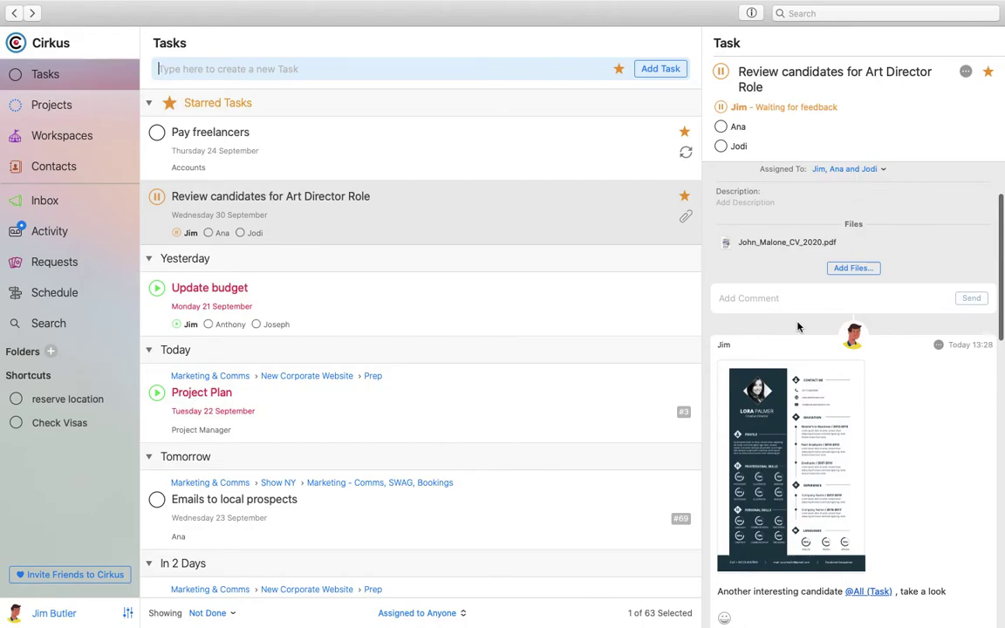
click(755, 297)
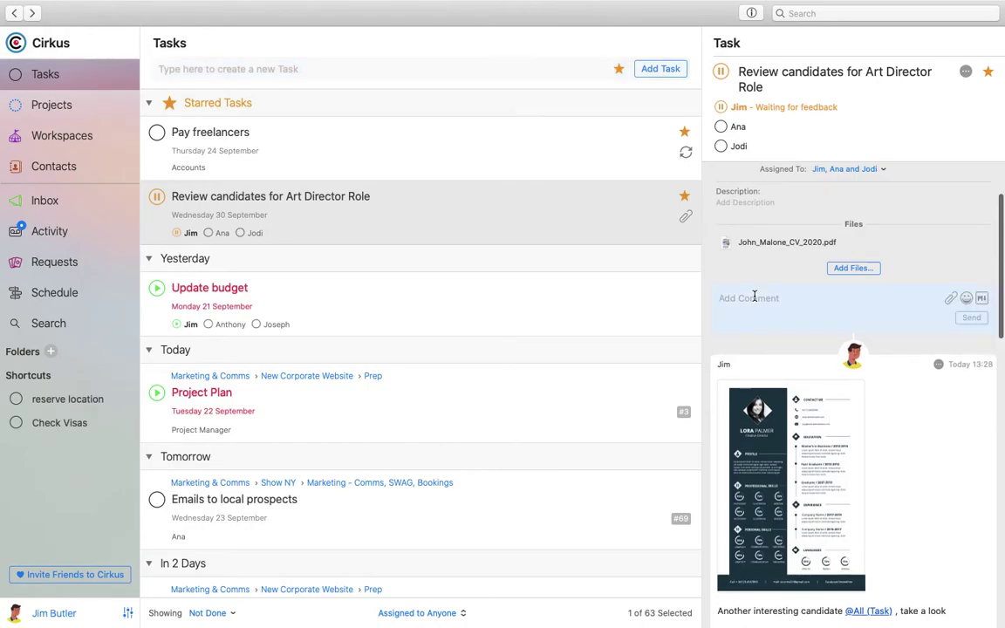
text(@an)
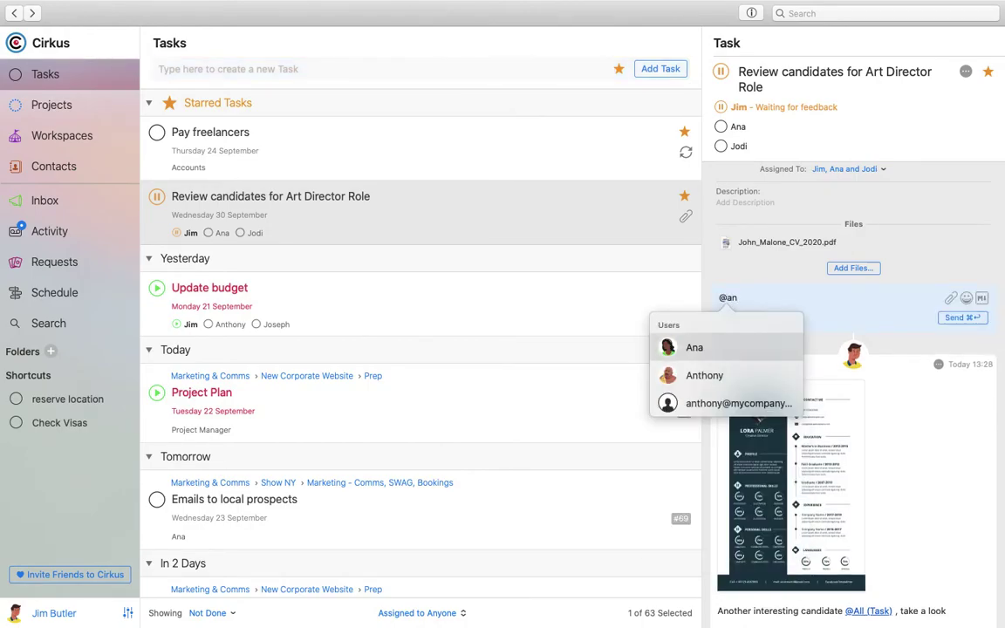
key(Return)
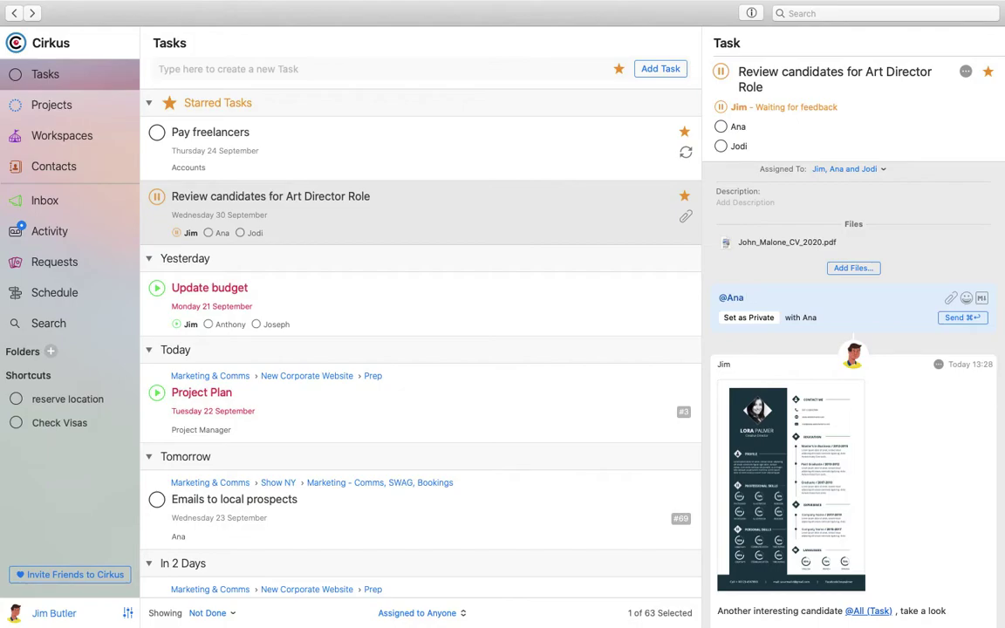
click(749, 318)
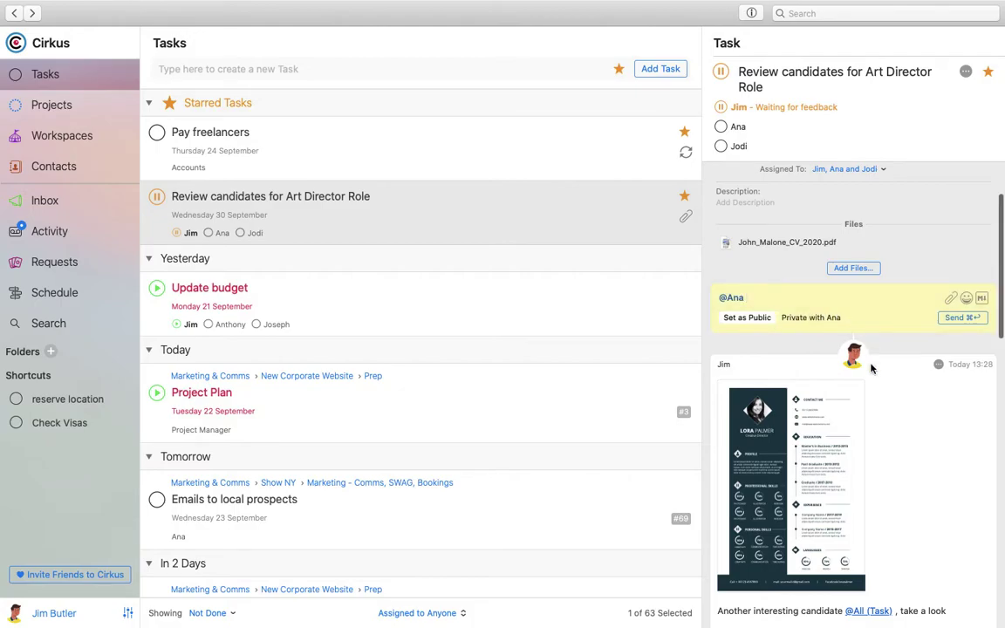
Step: Write "ping" after the mention in the private comment and send it
scroll(871, 368, down, 10)
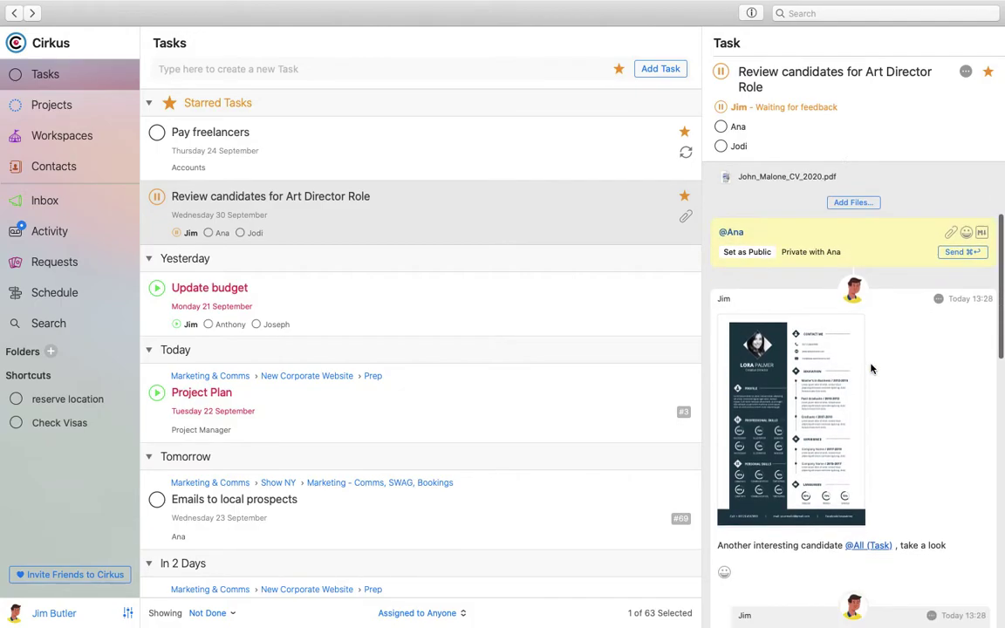
scroll(871, 367, down, 5)
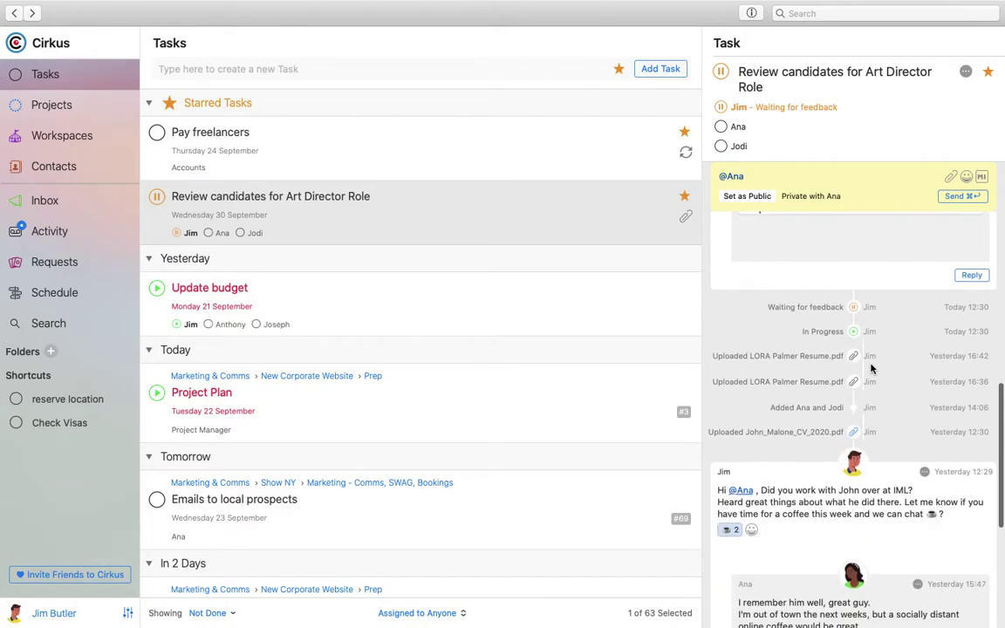
scroll(871, 366, up, 15)
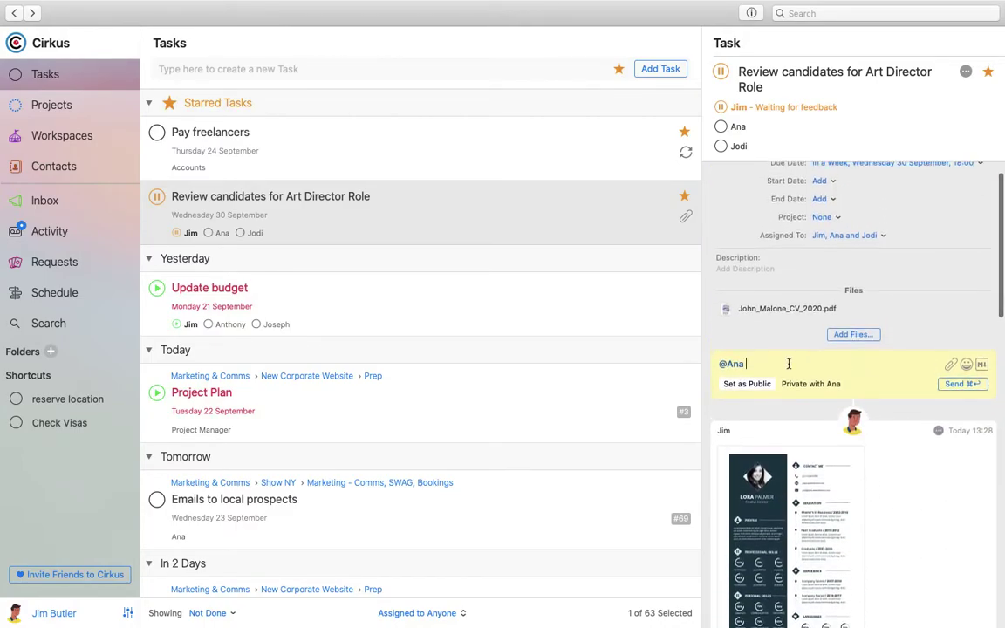
text(ping)
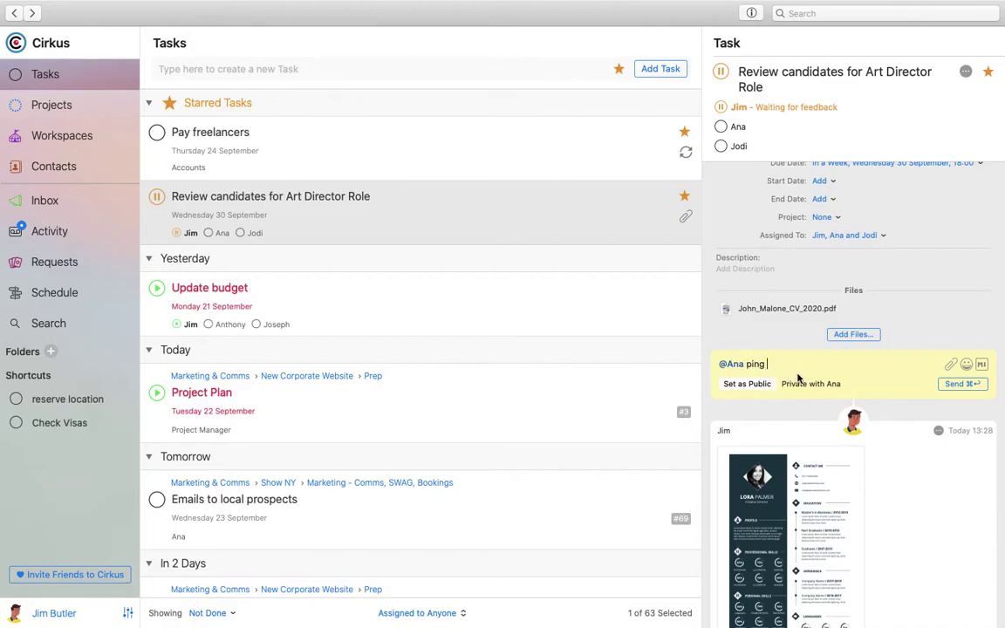
click(950, 384)
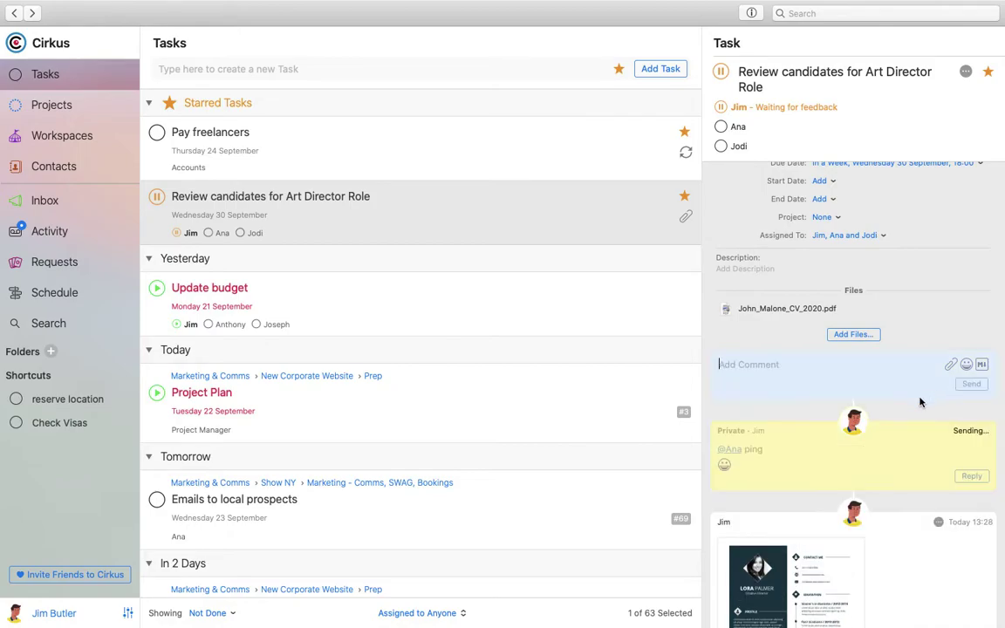
Step: Update the first assignee's status on the Art Director task to In Progress without a comment
scroll(834, 401, down, 3)
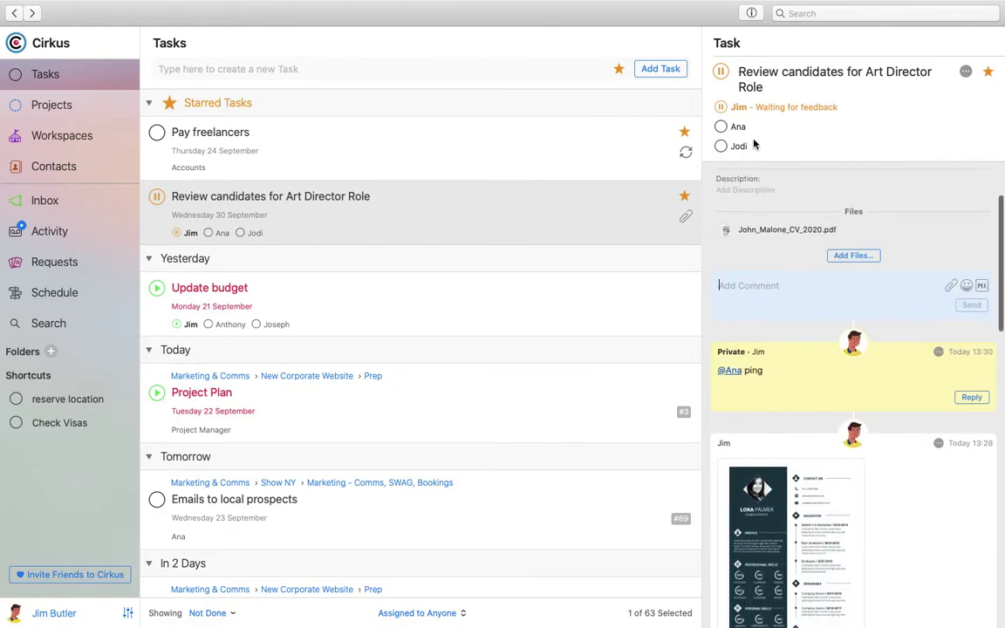
scroll(768, 277, down, 2)
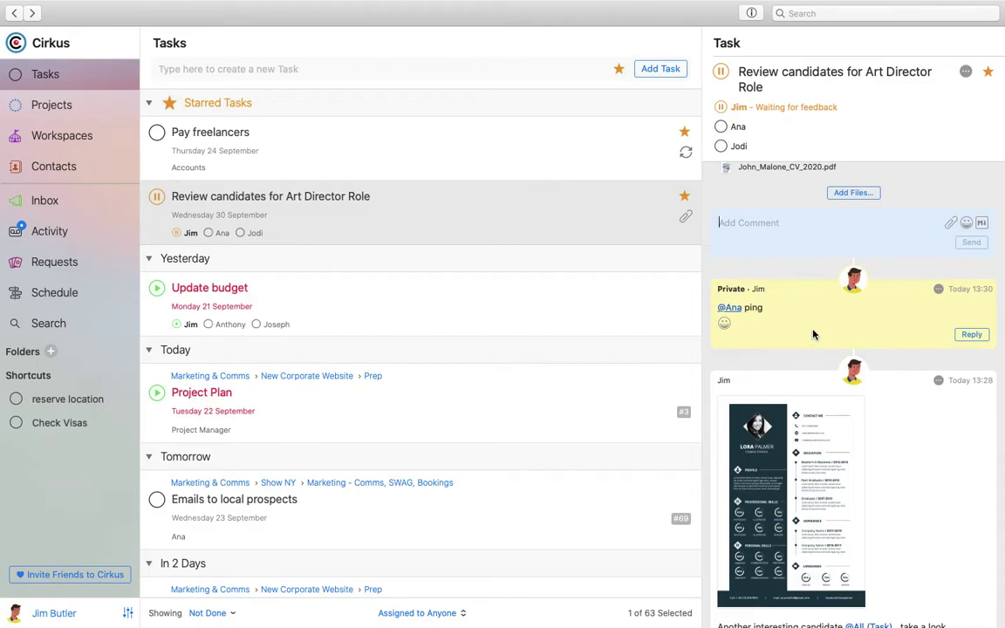
scroll(815, 327, up, 2)
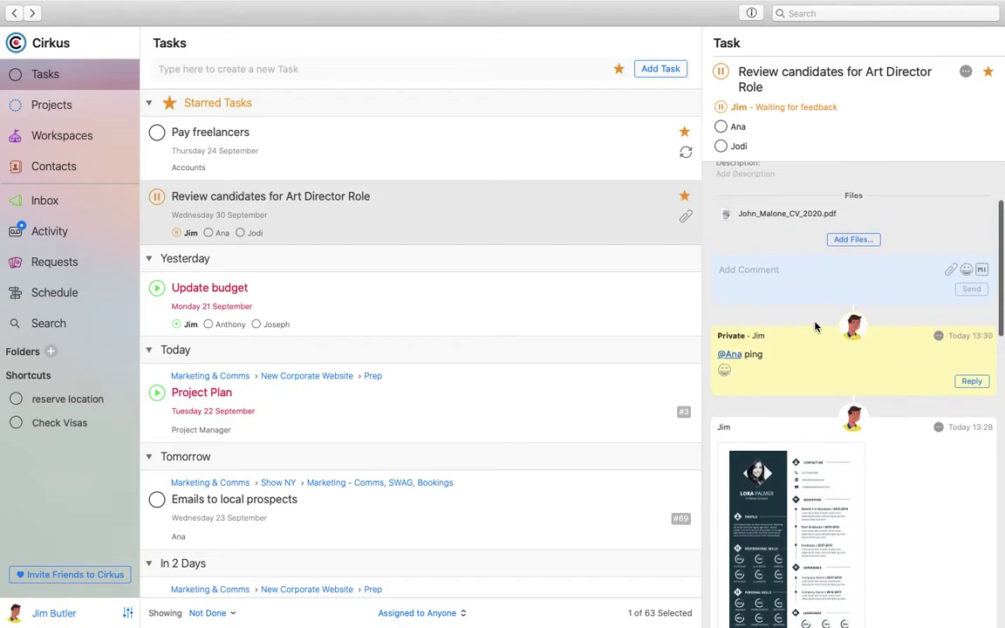
scroll(815, 326, up, 4)
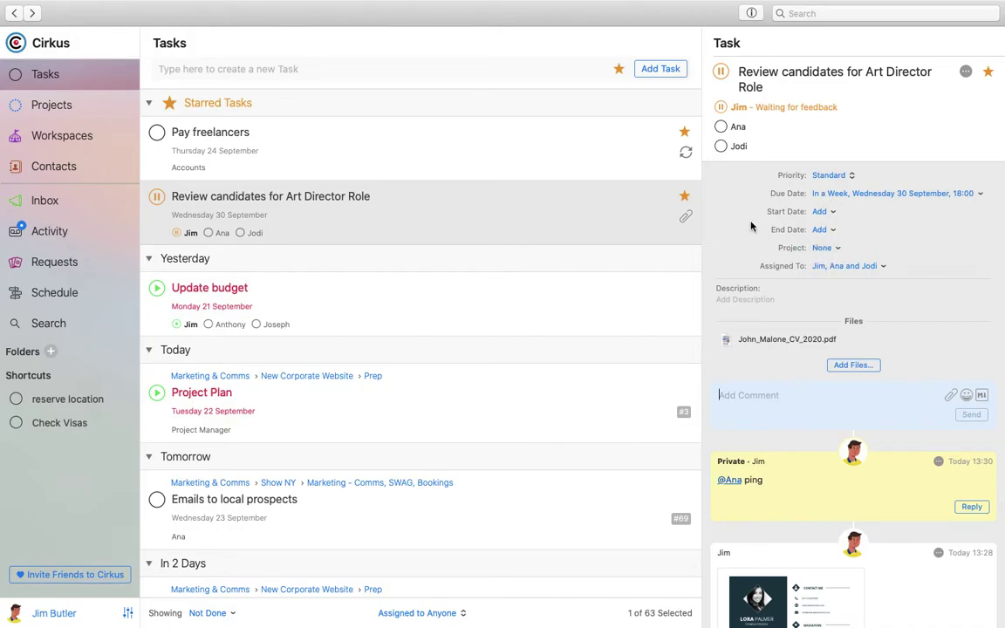
click(721, 108)
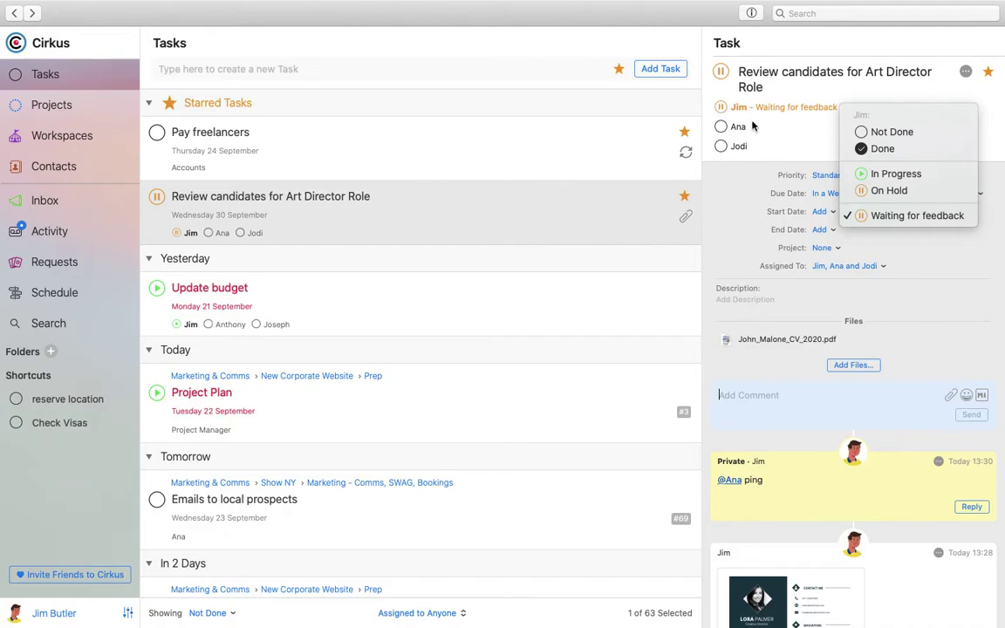
click(916, 177)
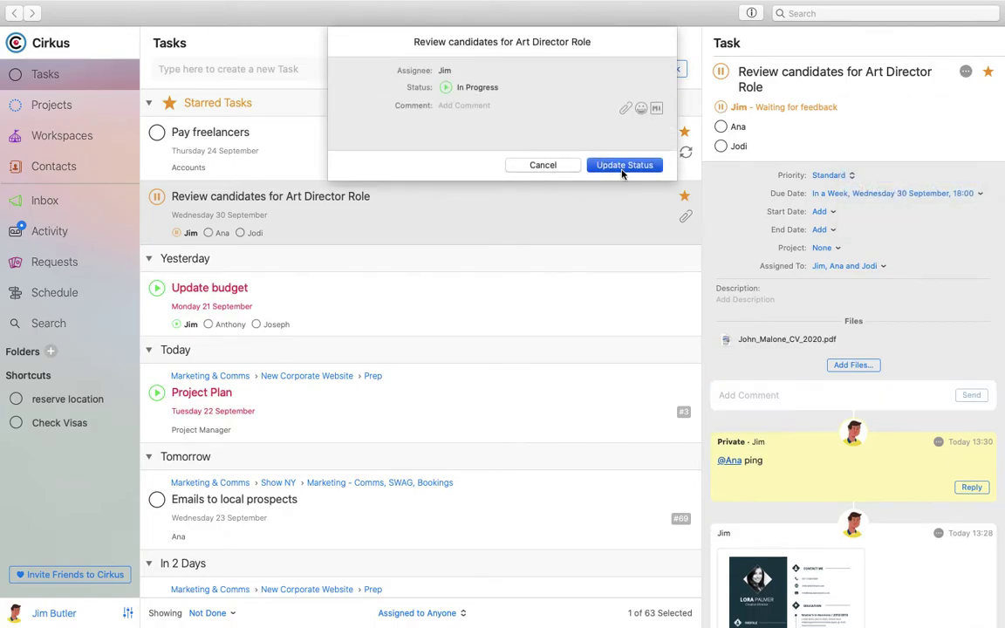
click(622, 165)
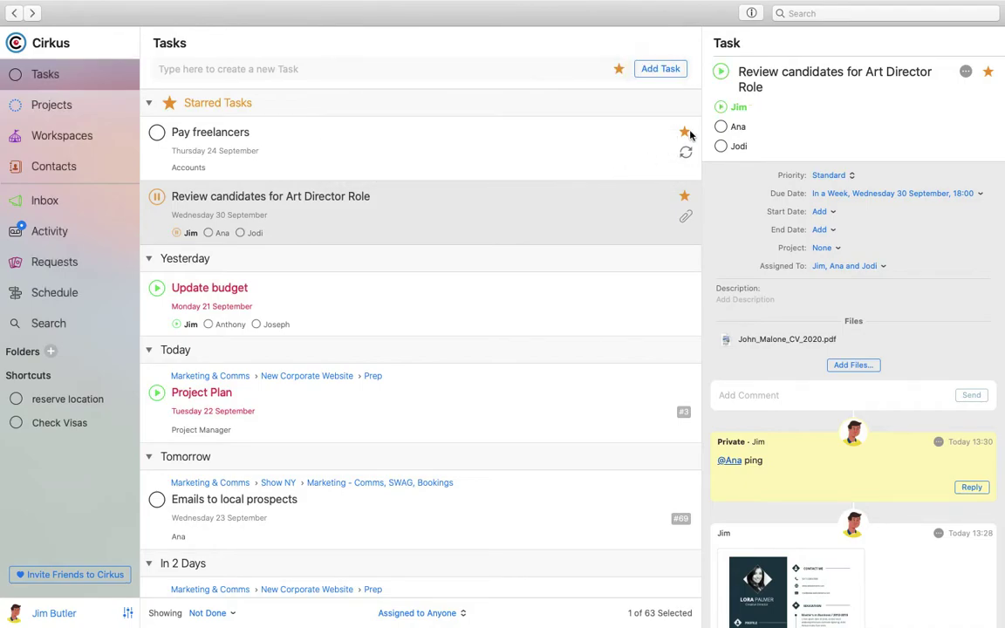
Step: Put the first assignee's status on hold with the custom label "Pending Interview" and update it
click(721, 107)
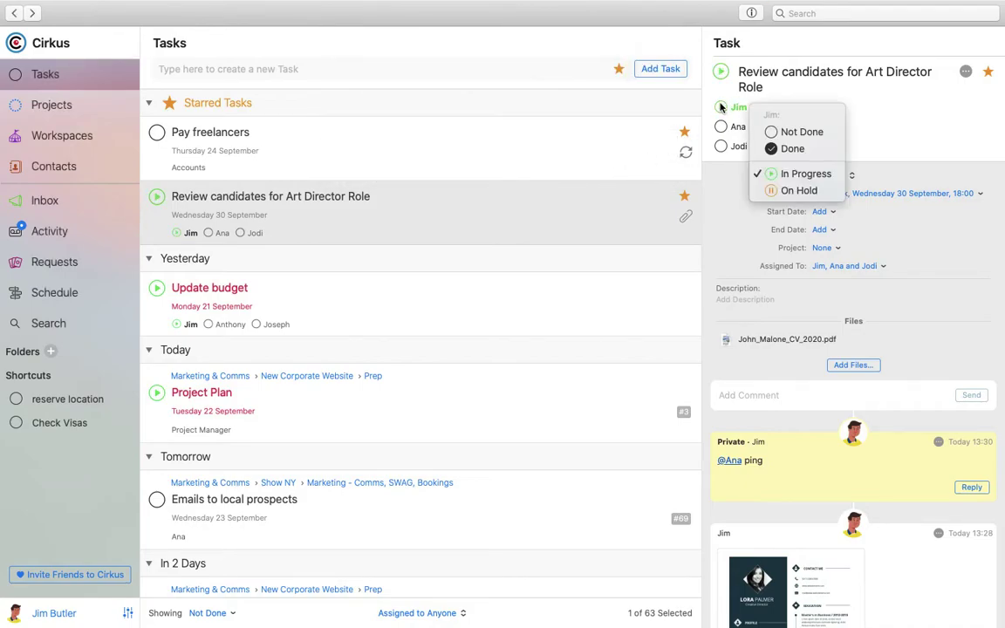
click(812, 190)
drag(489, 81, 442, 85)
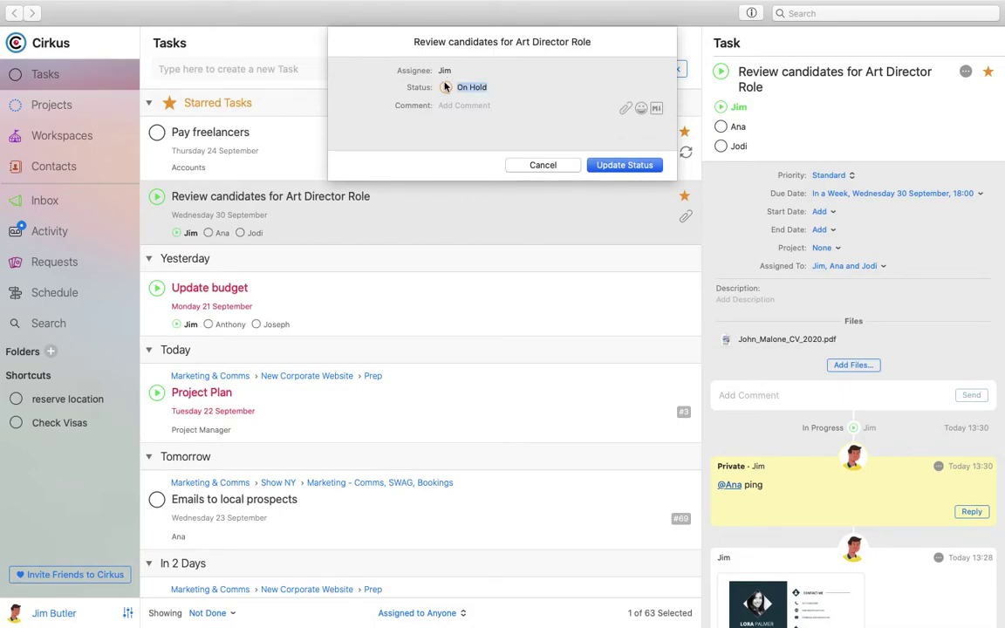
text(Pending Interview)
click(618, 165)
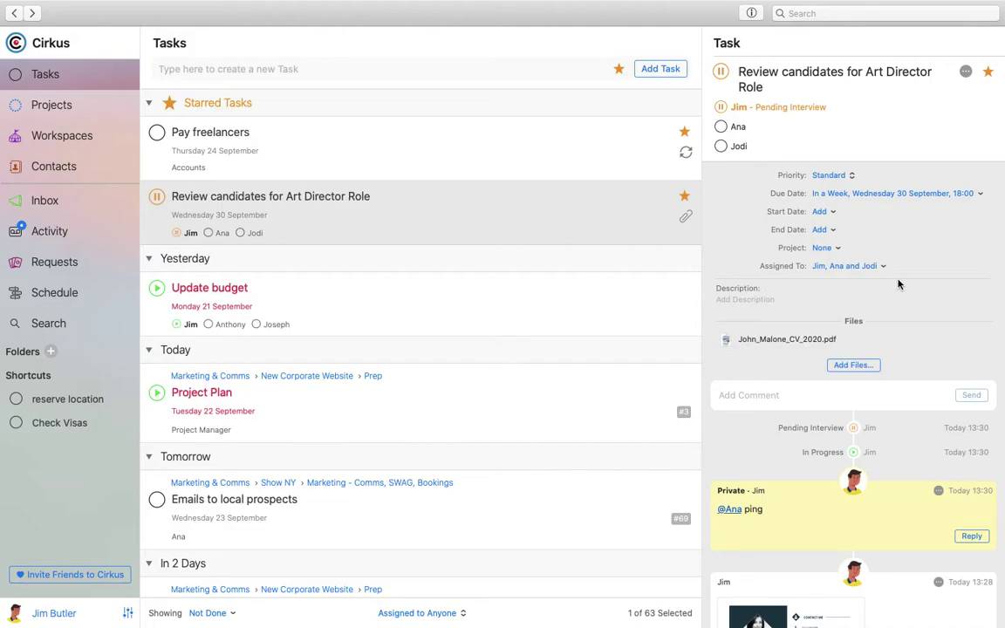
Step: Open the Pay freelancers task, look through the project list across the workspaces, and display the projects as a schedule
click(547, 169)
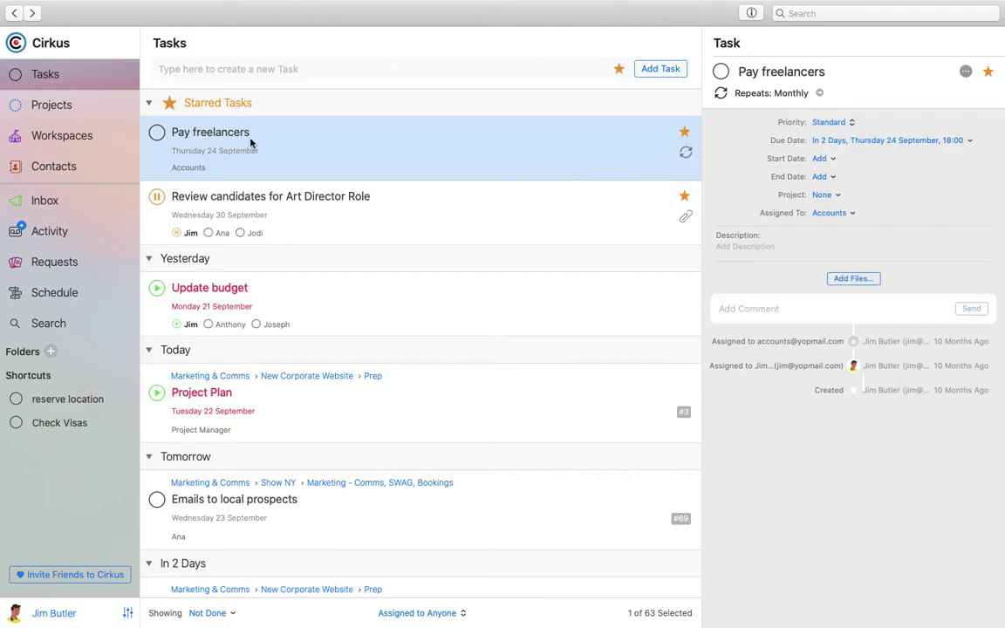
click(68, 110)
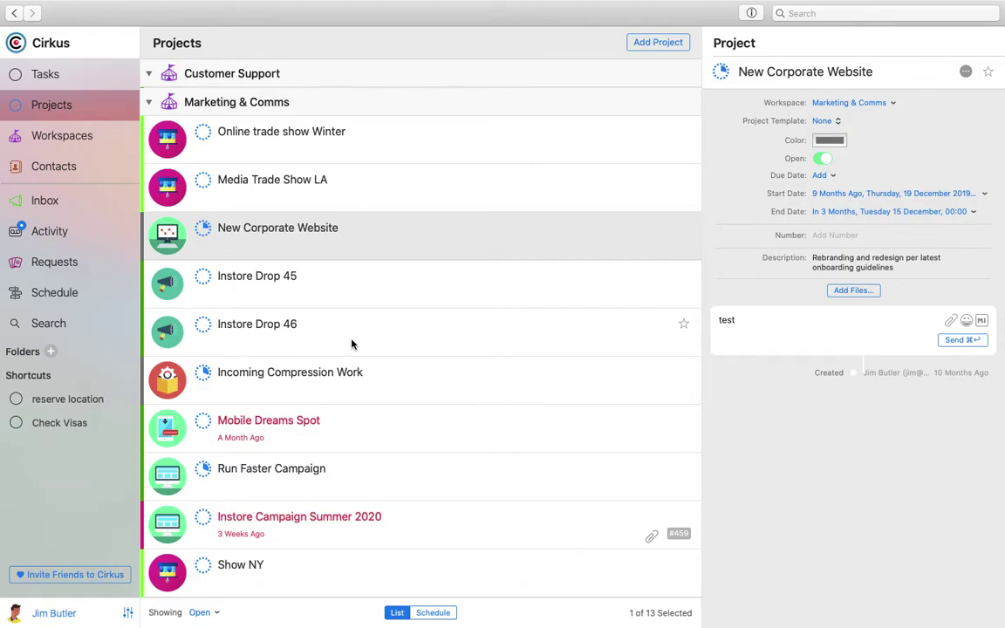
scroll(354, 229, down, 2)
scroll(354, 229, up, 5)
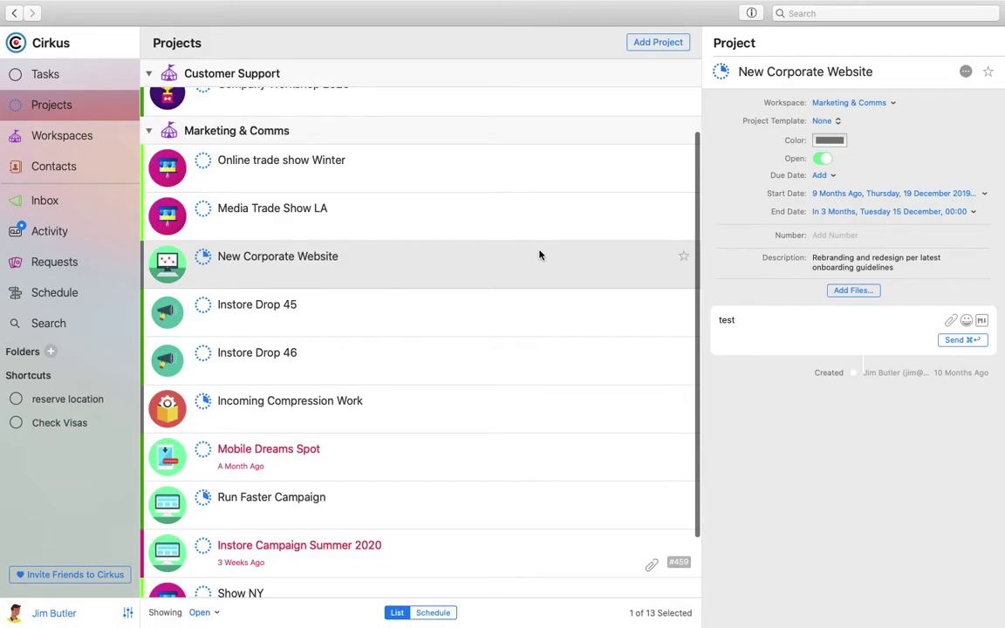
click(433, 614)
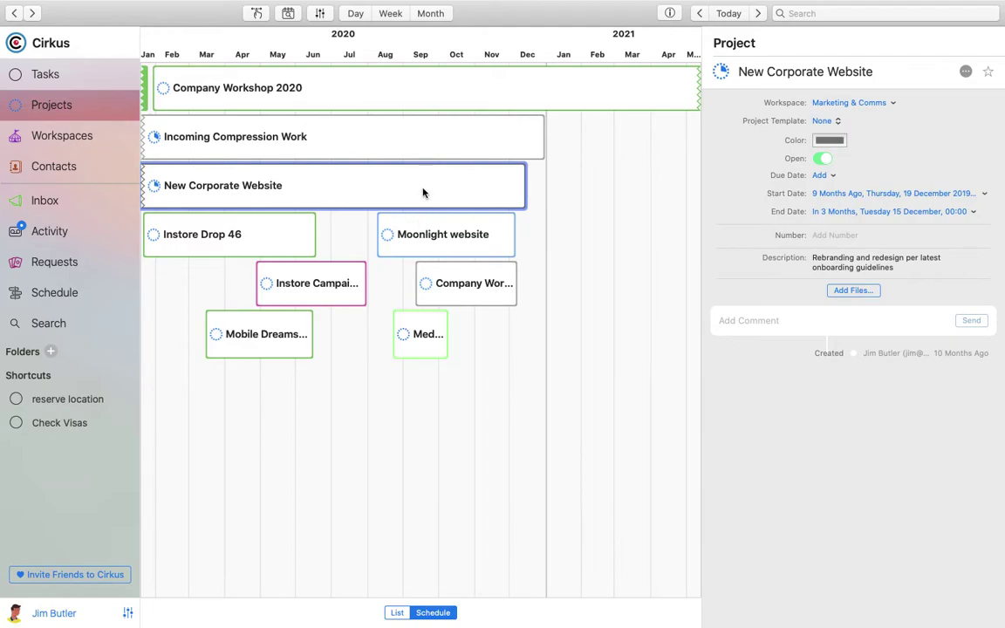
Step: Examine how the projects are spread over the schedule timeline, from 2018 to 2021 and at different time scales
scroll(427, 180, down, 1)
scroll(428, 177, left, 10)
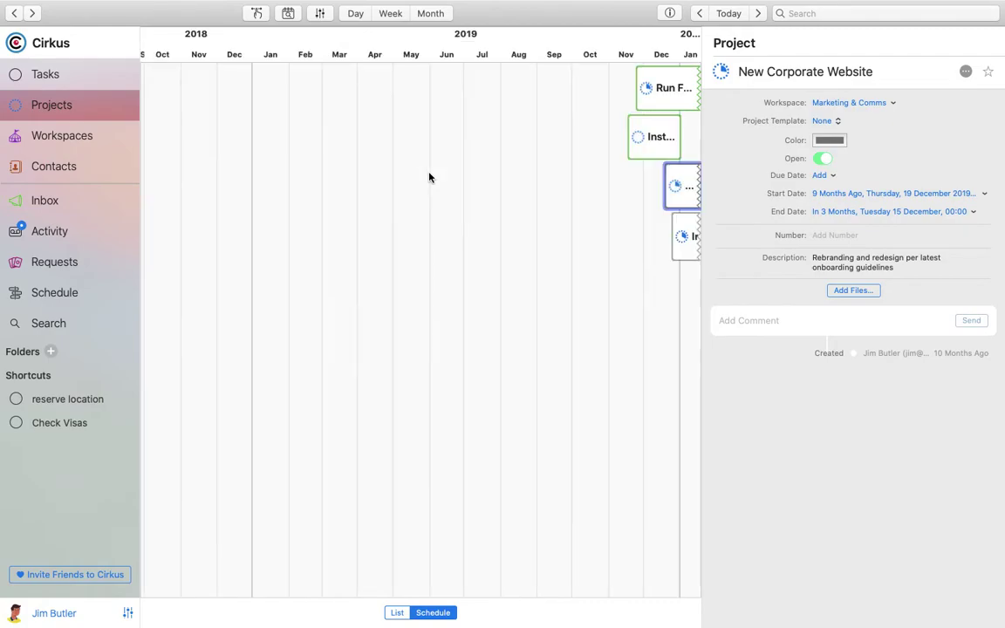
scroll(429, 178, right, 10)
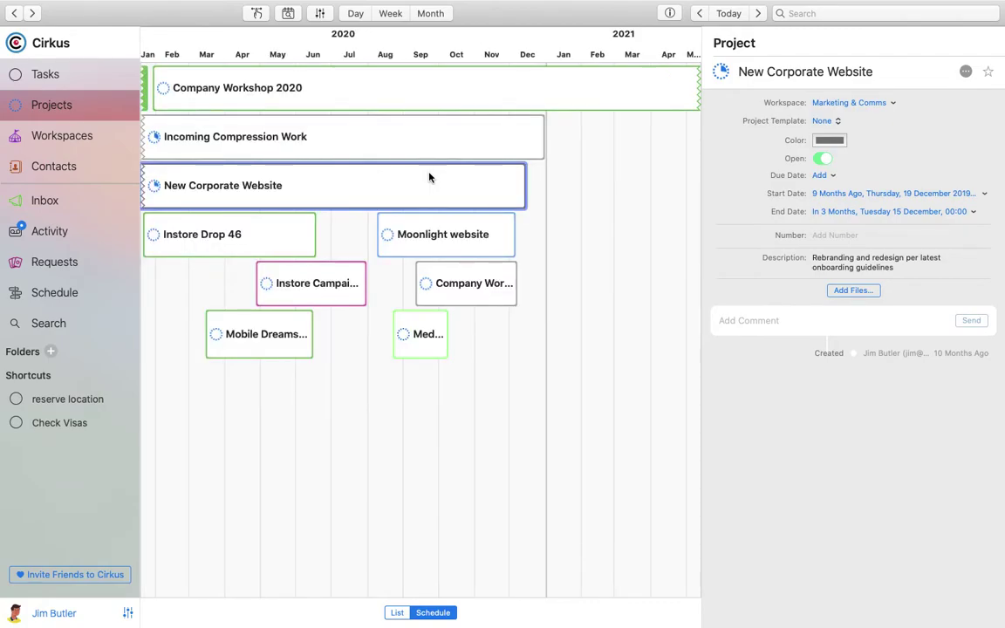
scroll(428, 177, up, 3)
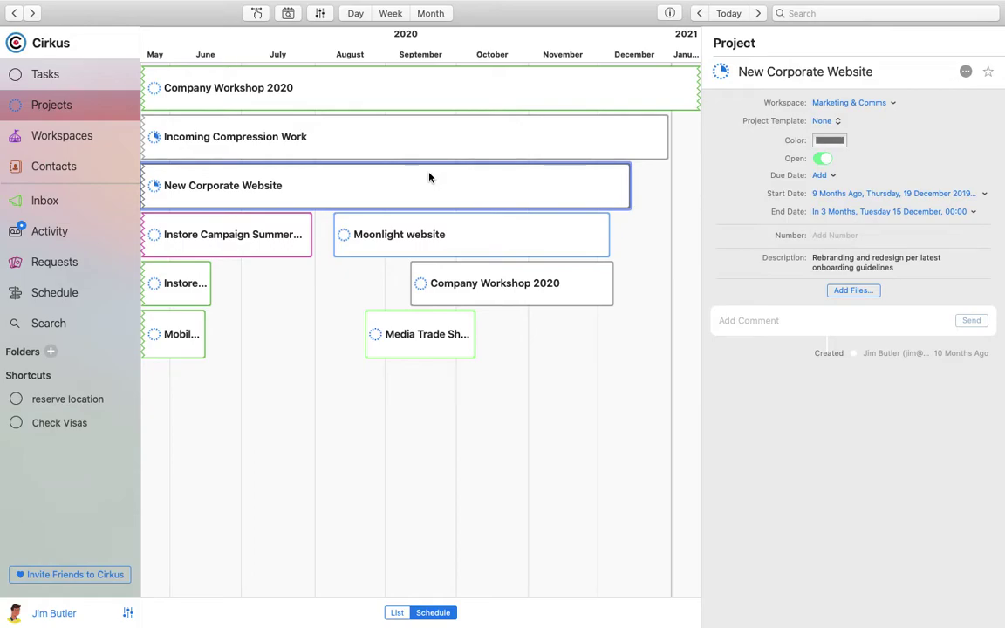
scroll(428, 178, down, 3)
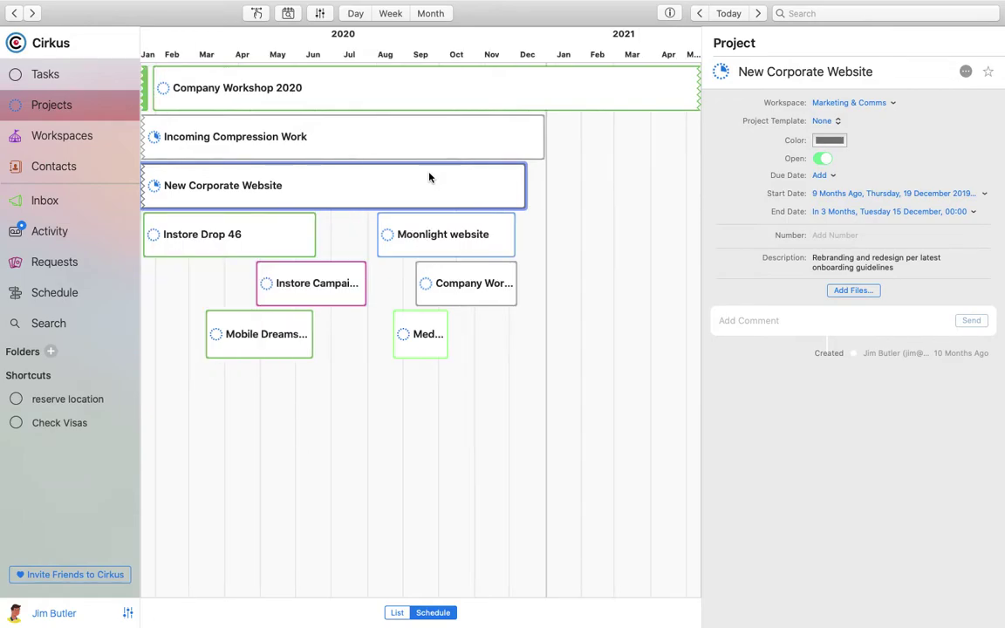
Step: Open the New Corporate Website project from the schedule and view its general info and comments
double_click(332, 193)
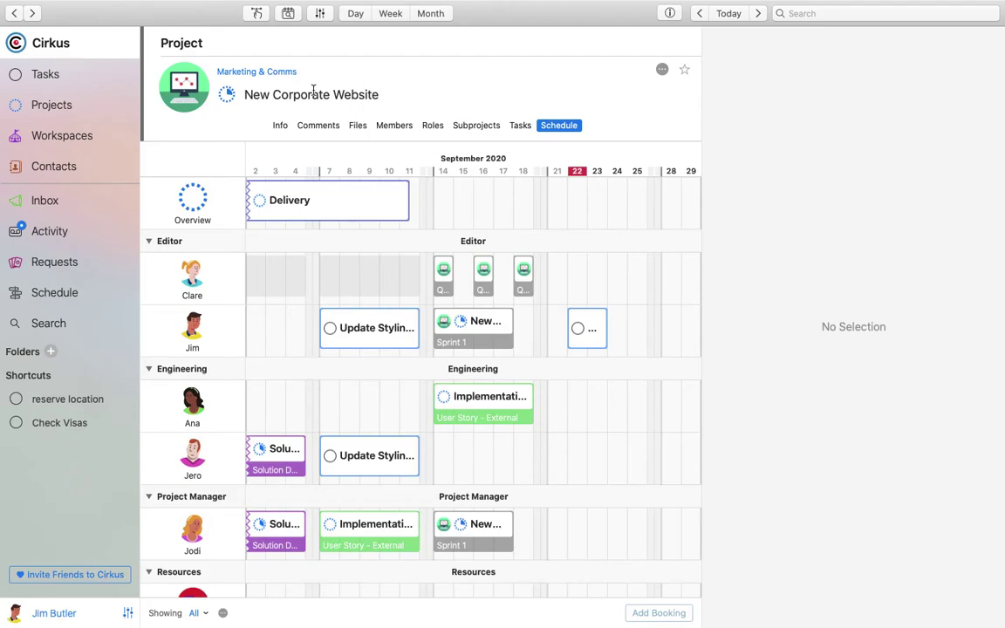
click(280, 126)
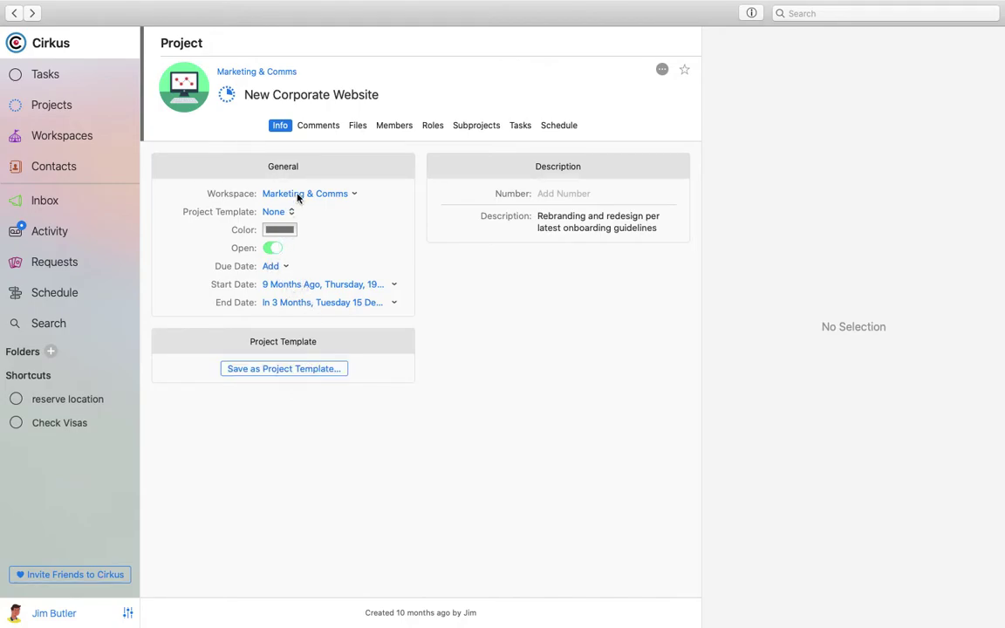
click(328, 128)
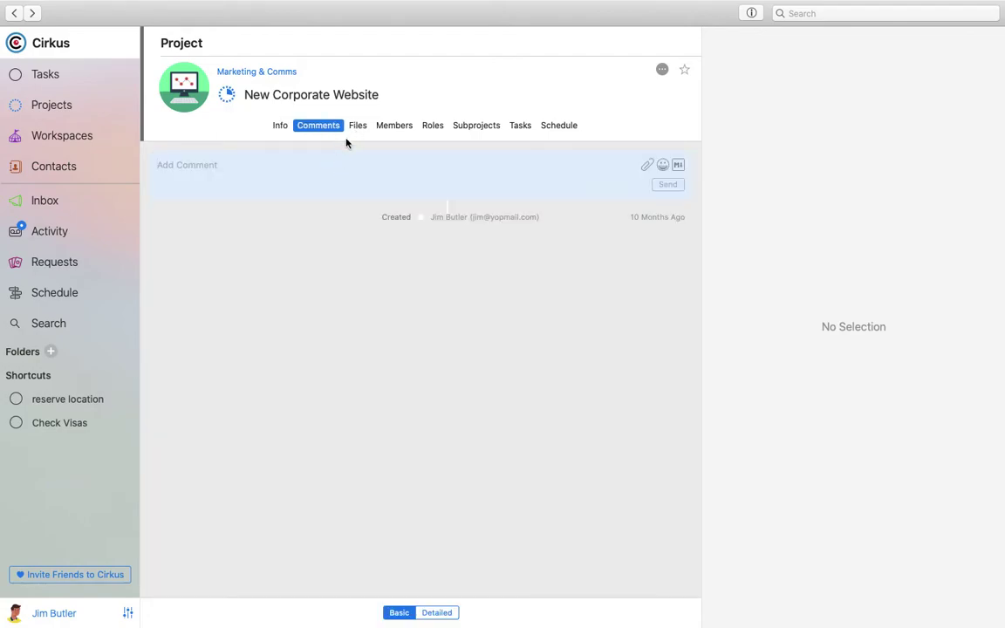
Step: Post the project comment "This is the new project we talked about", mentioning All (Project)
click(302, 163)
text(@all)
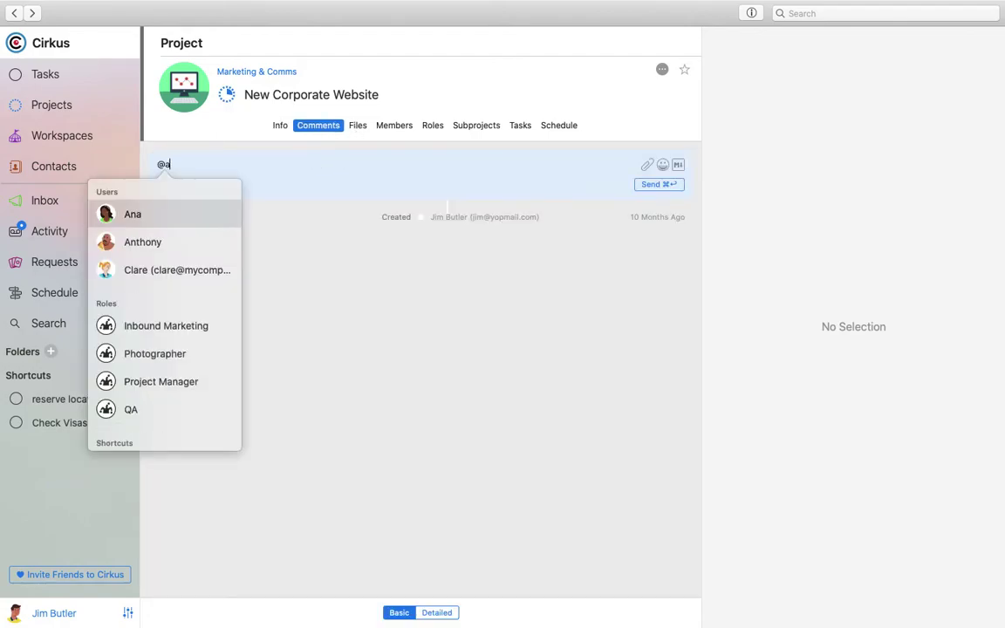
key(Down)
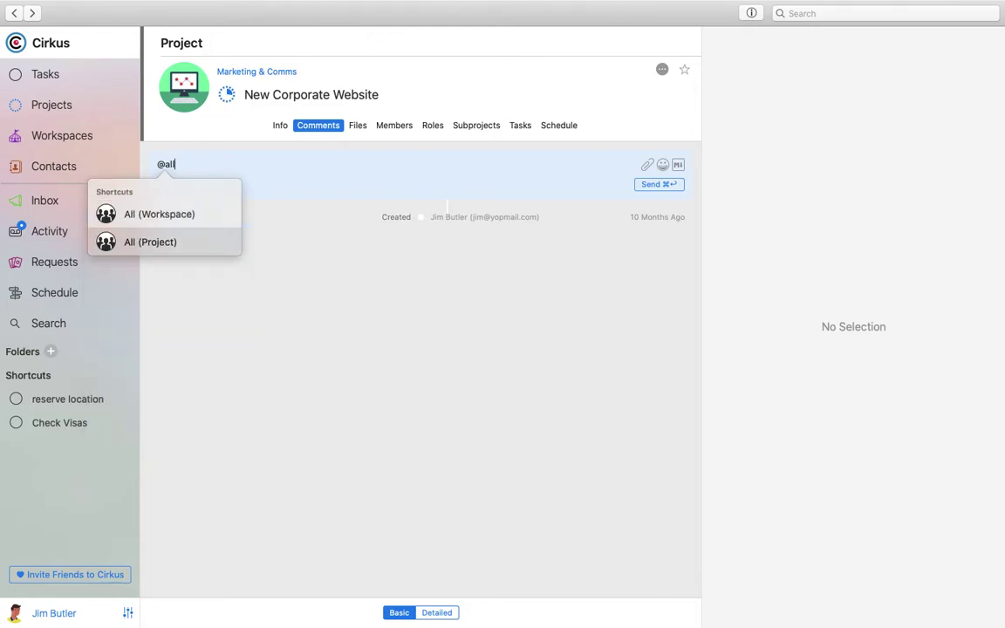
key(Return)
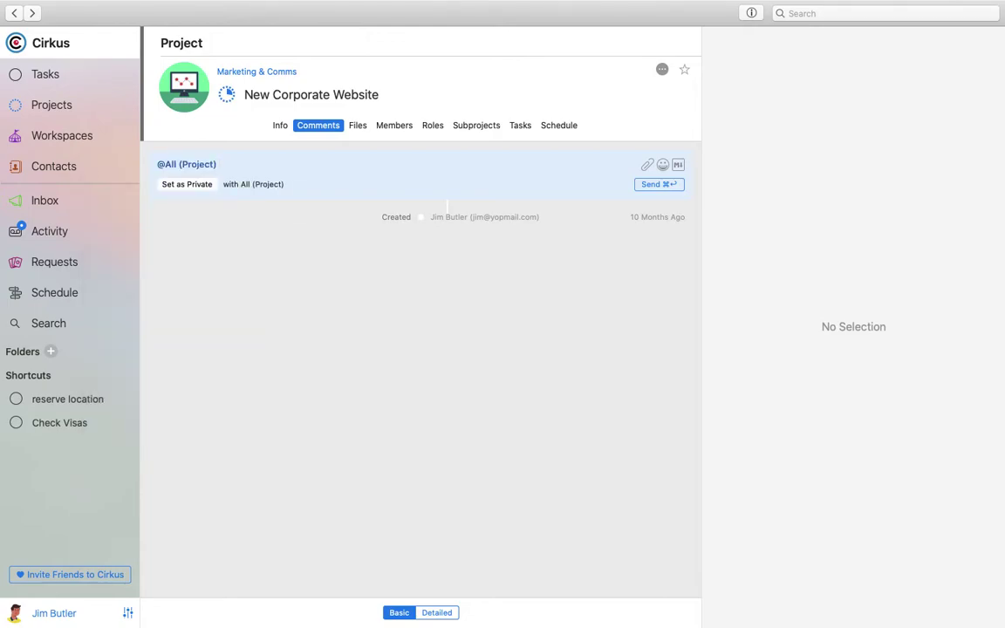
text(This is the )
text(new project)
text( we talked)
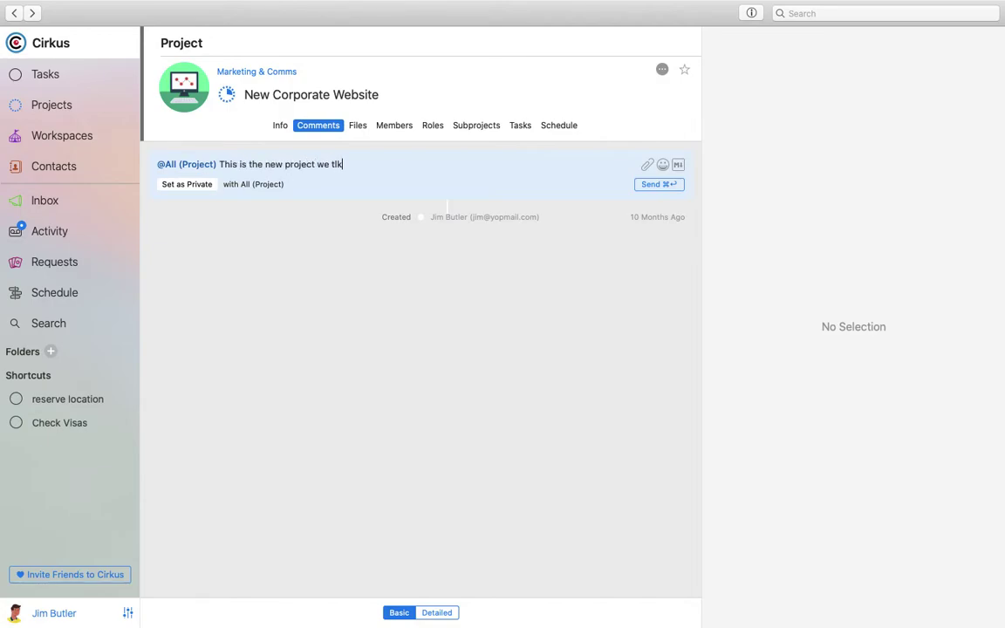
text( about)
key(cmd+Return)
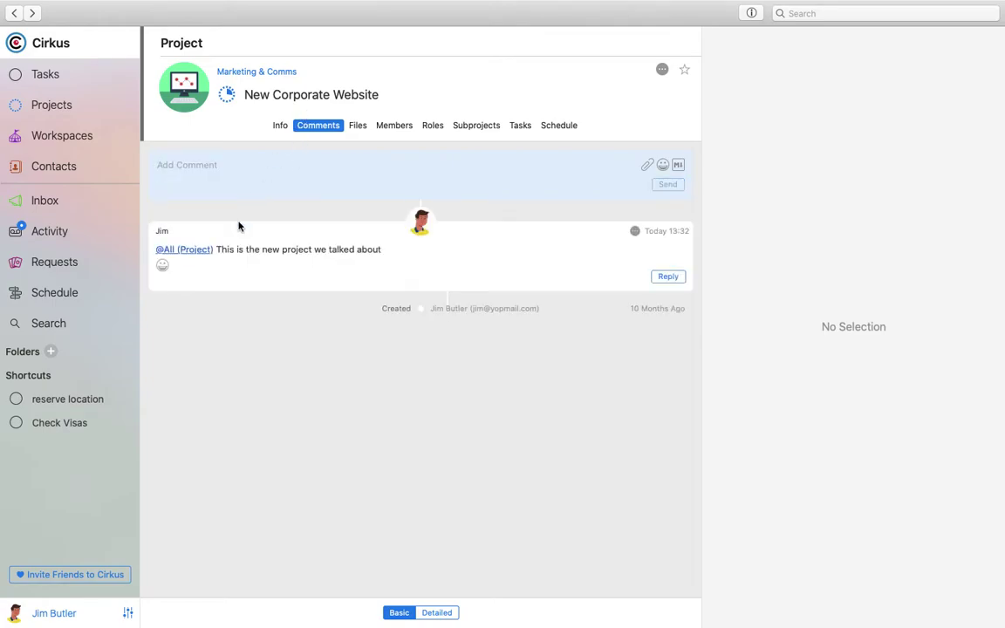
Step: Look at the inbox events and return to the comments of the New Corporate Website project
click(76, 201)
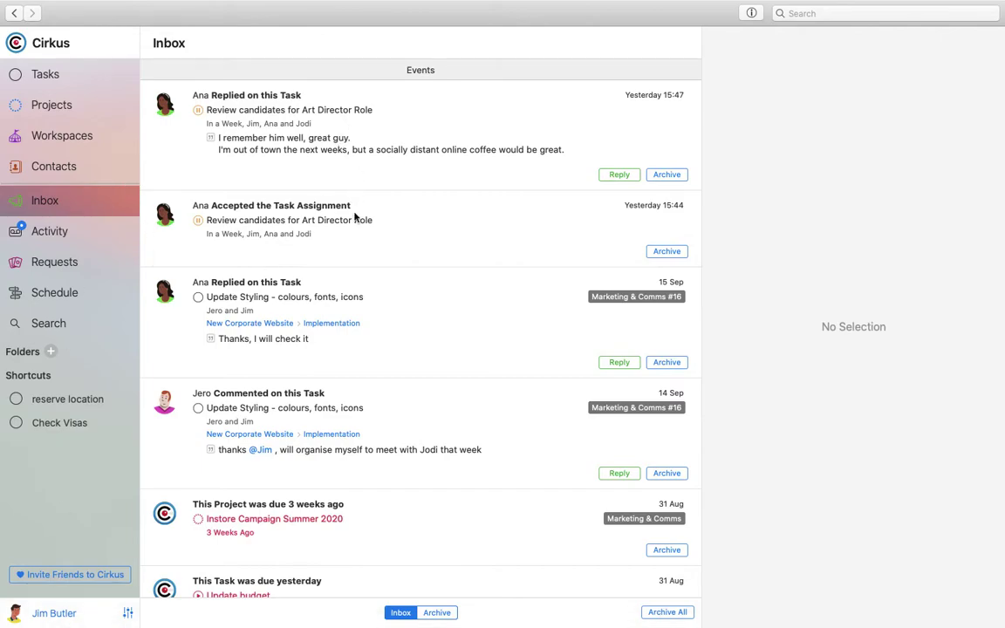
click(69, 106)
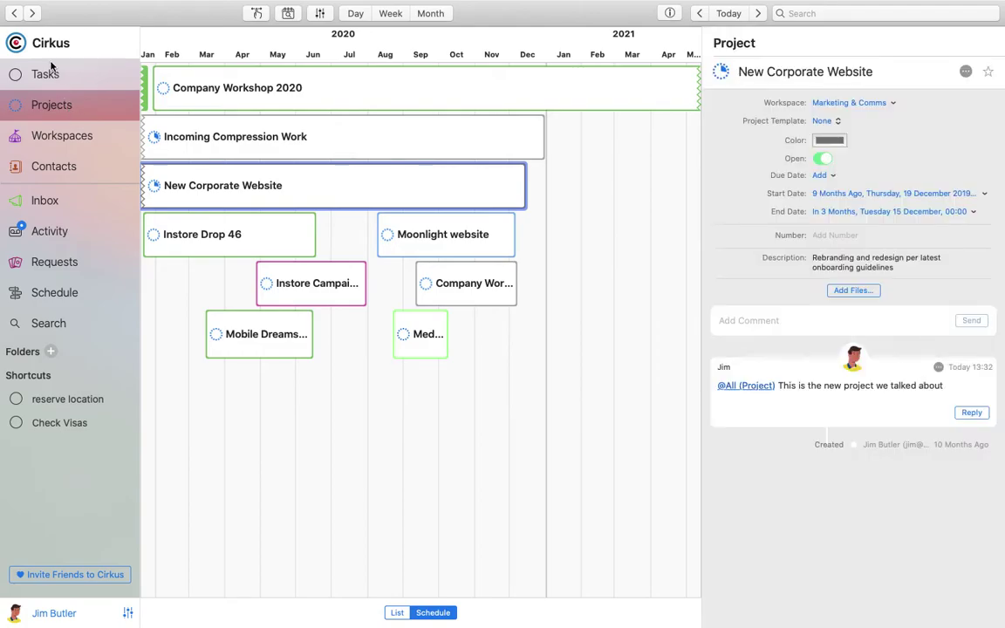
click(15, 13)
click(15, 13)
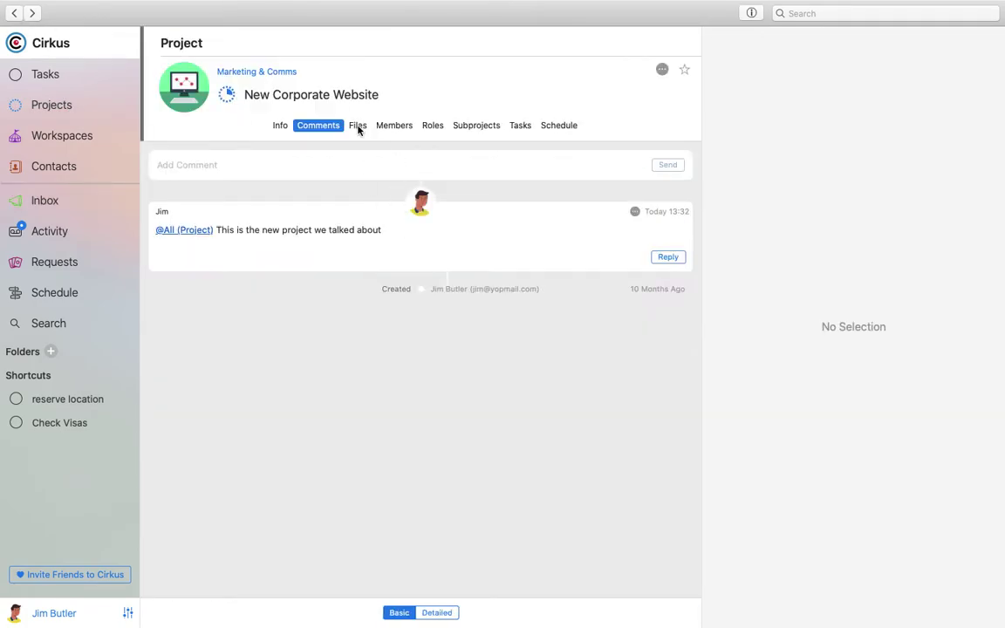
Step: View the project's files and members, and check who holds the Designer and Inbound Marketing roles
click(357, 127)
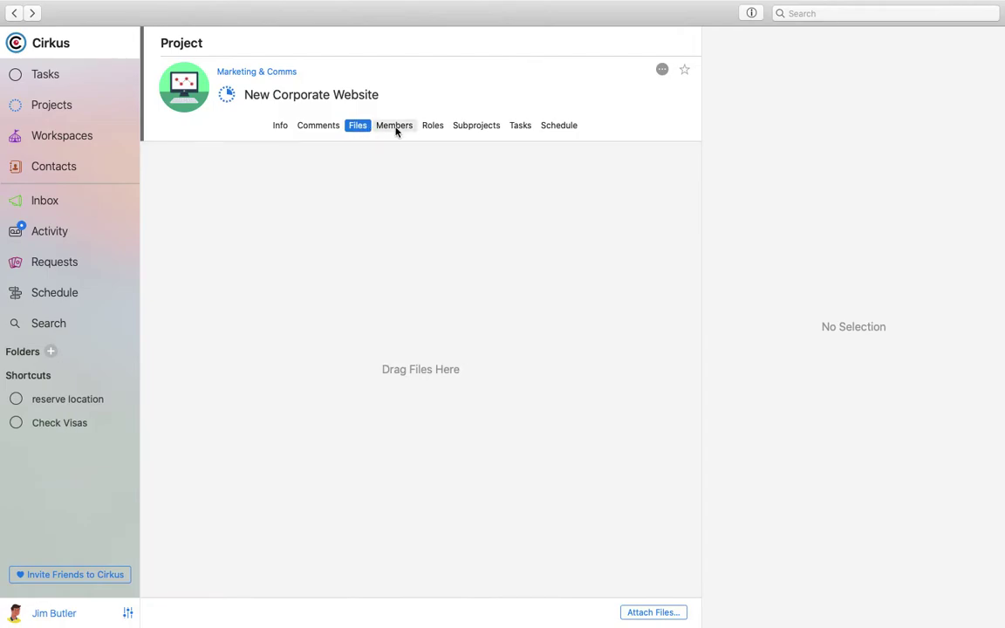
click(395, 127)
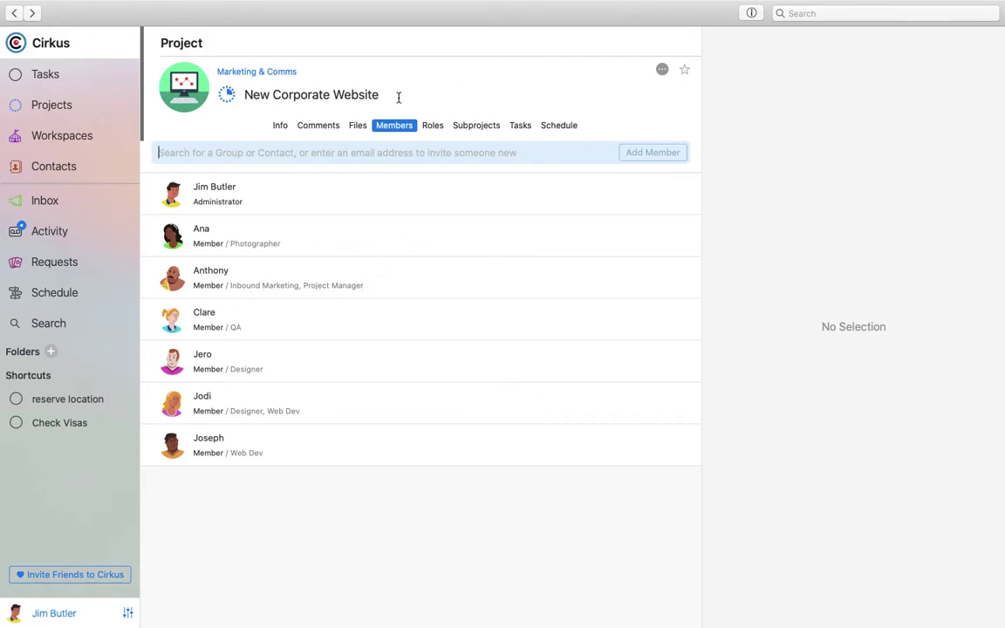
click(433, 126)
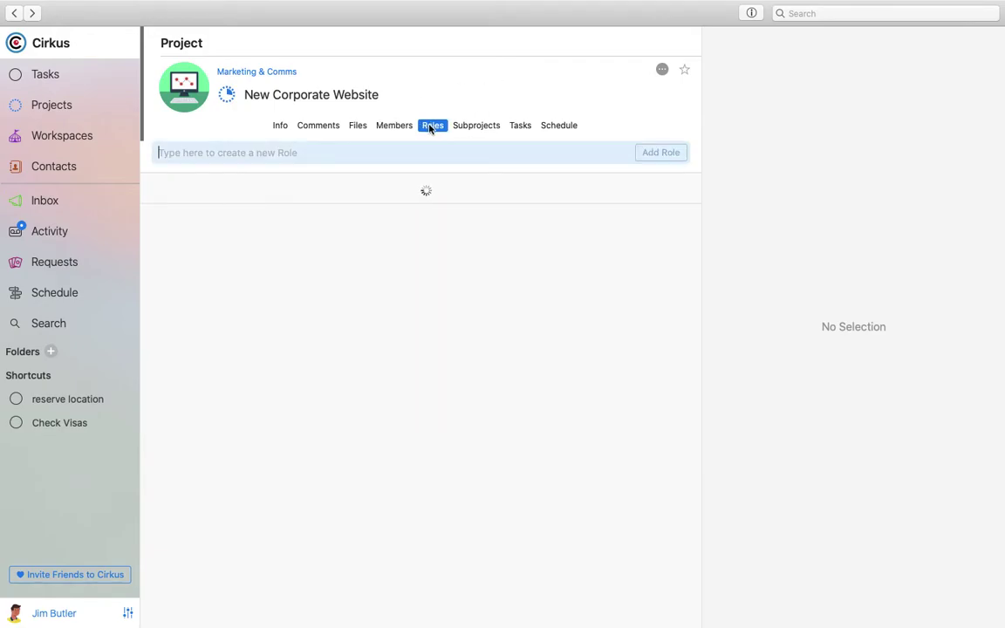
click(349, 201)
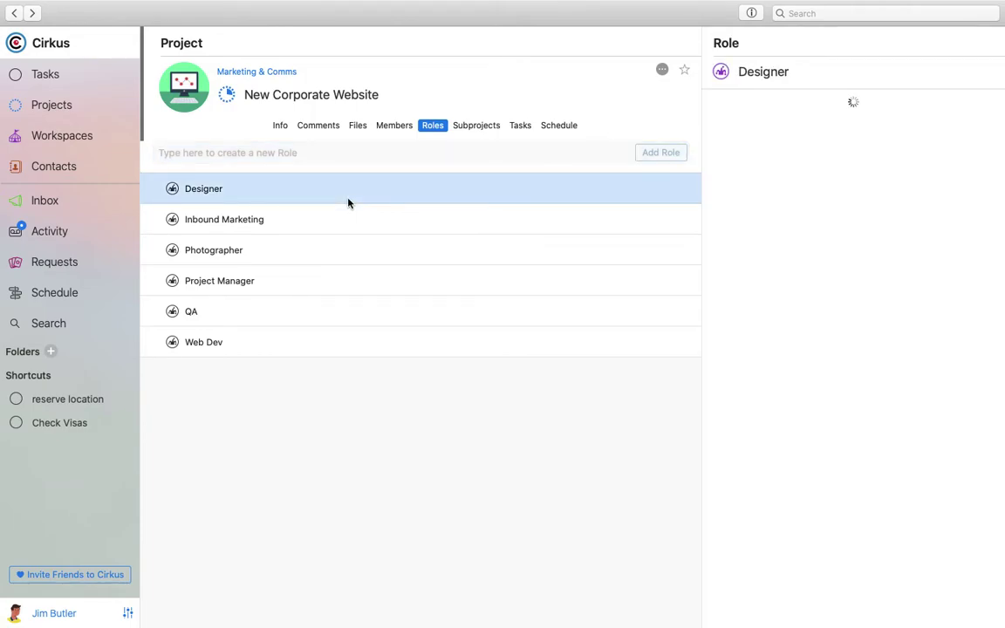
click(356, 220)
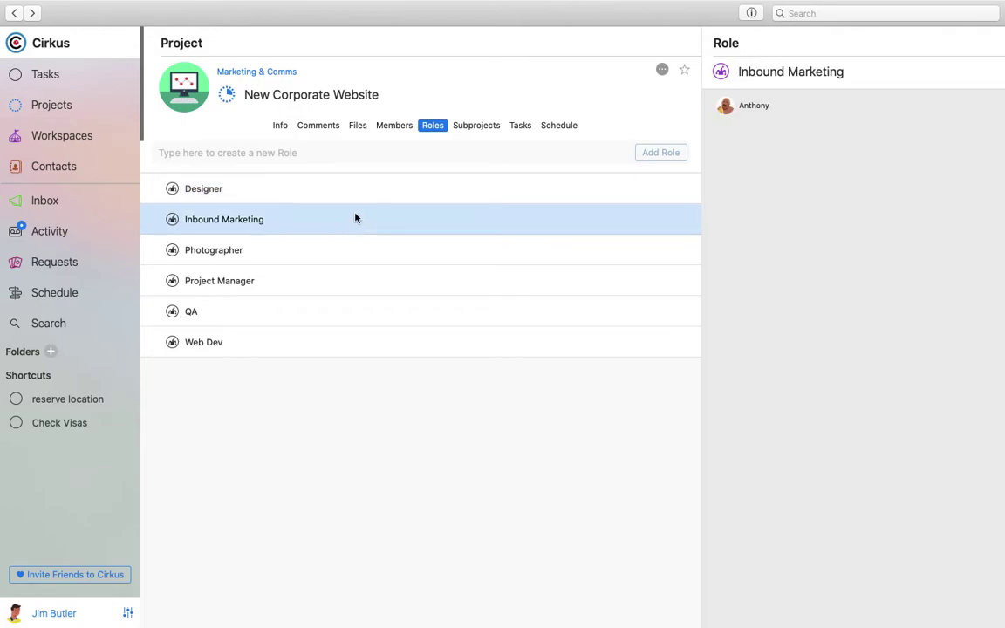
click(568, 200)
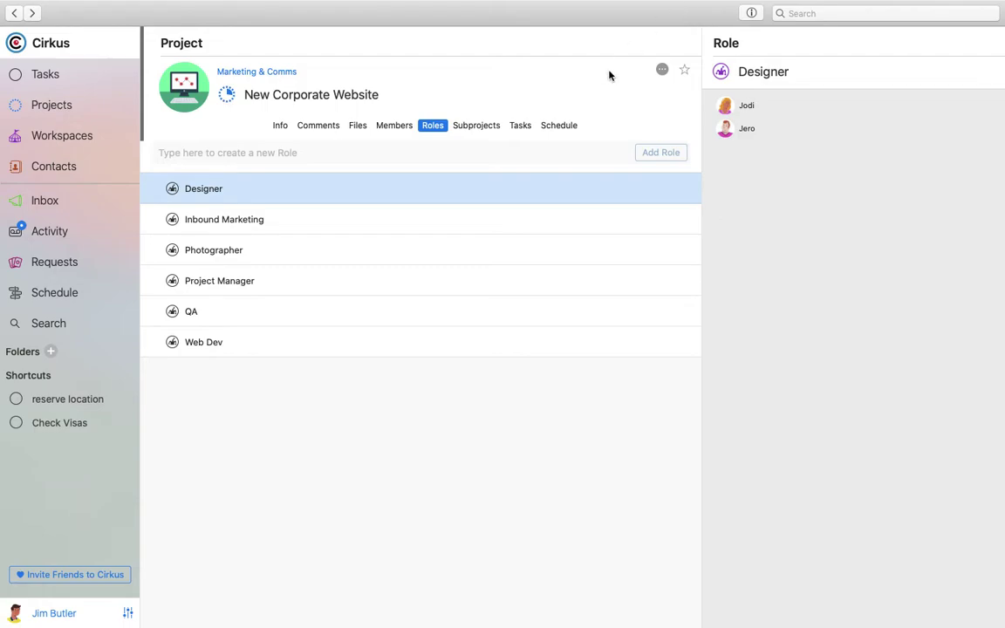
Step: View the project's subprojects and examine its tasks grouped by subproject, including the details of Budget and Project Plan
click(464, 127)
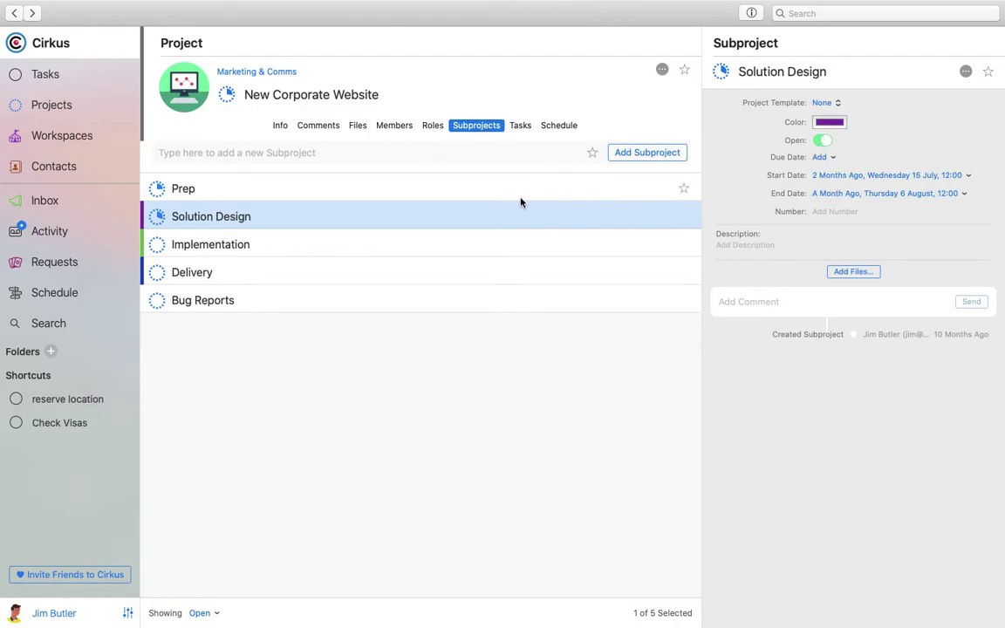
click(522, 127)
scroll(494, 262, up, 2)
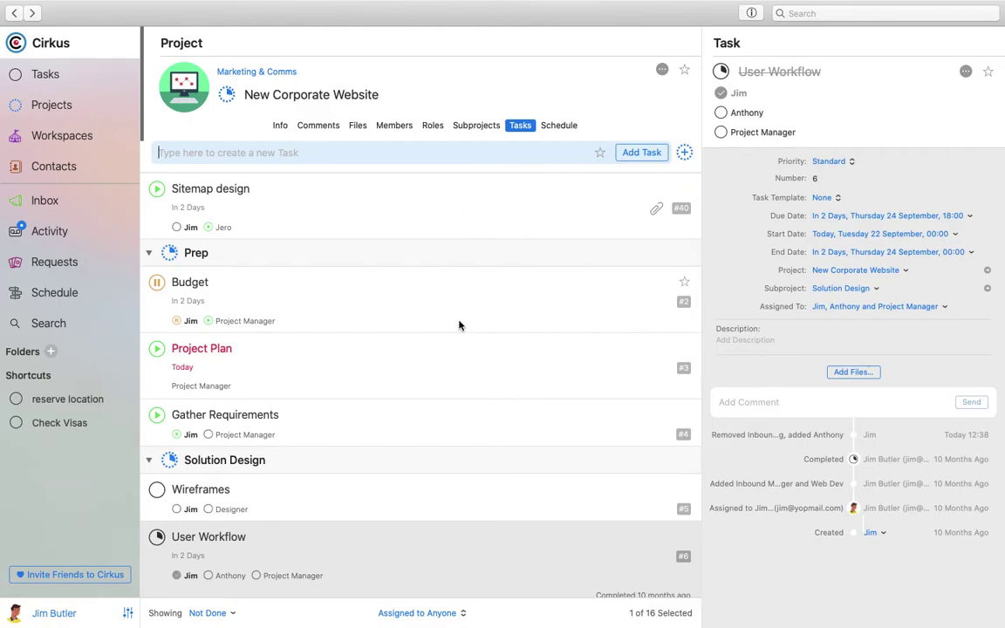
scroll(460, 326, down, 2)
scroll(460, 326, up, 3)
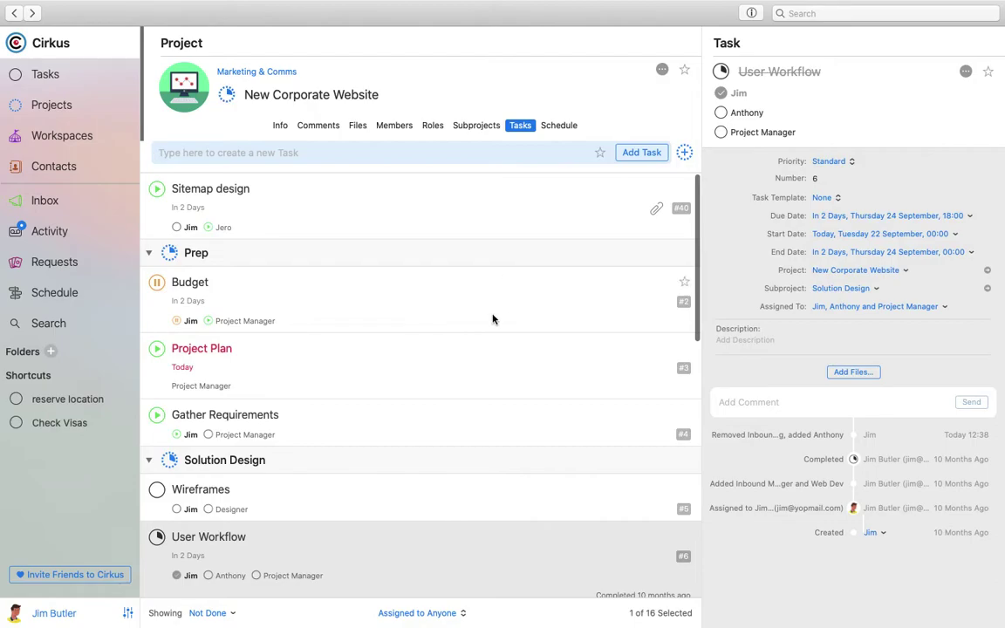
click(493, 320)
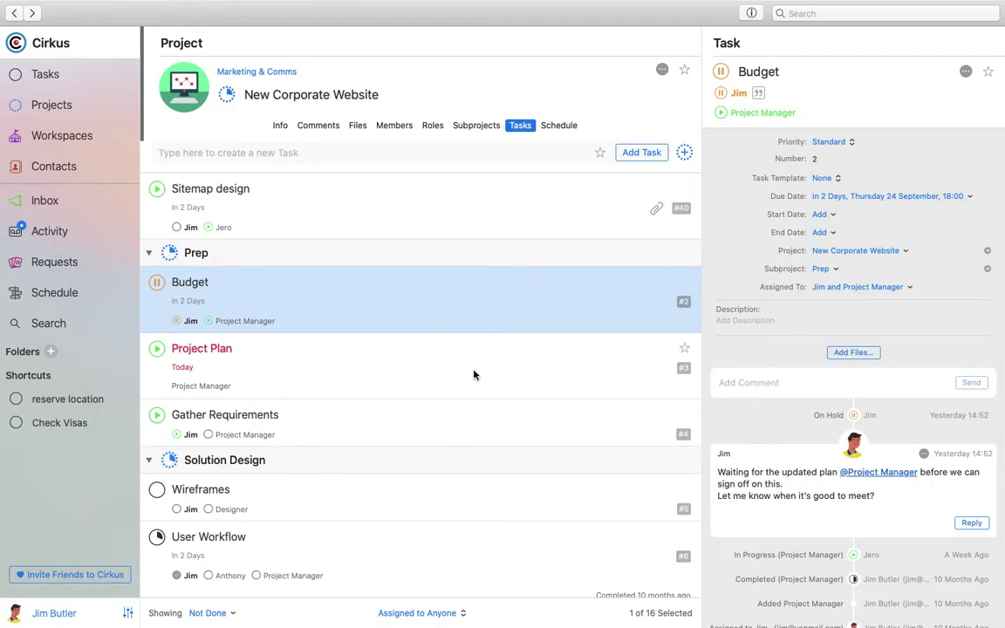
click(504, 347)
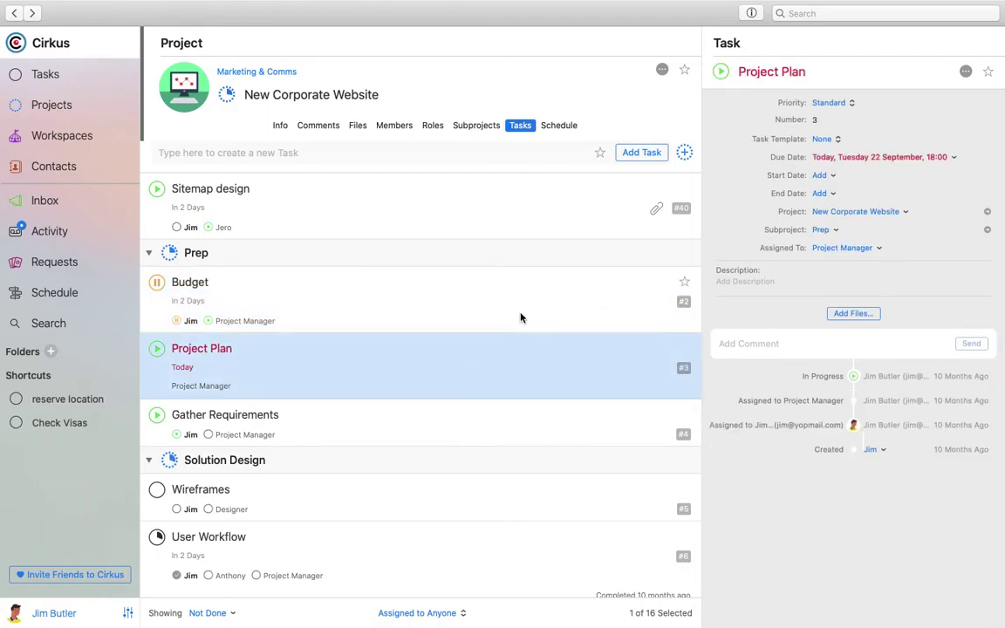
click(514, 310)
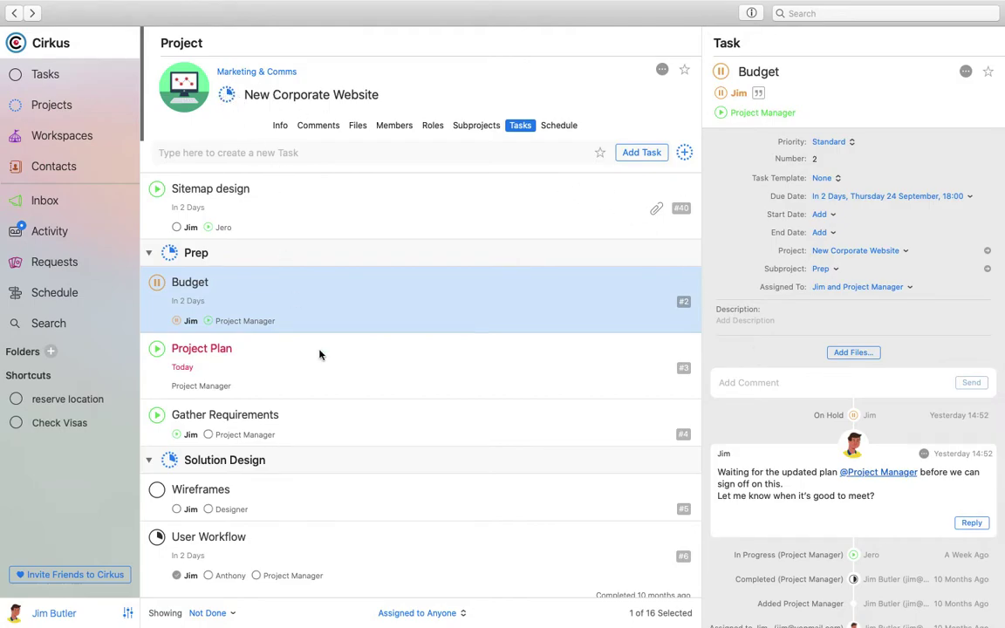
scroll(507, 324, down, 3)
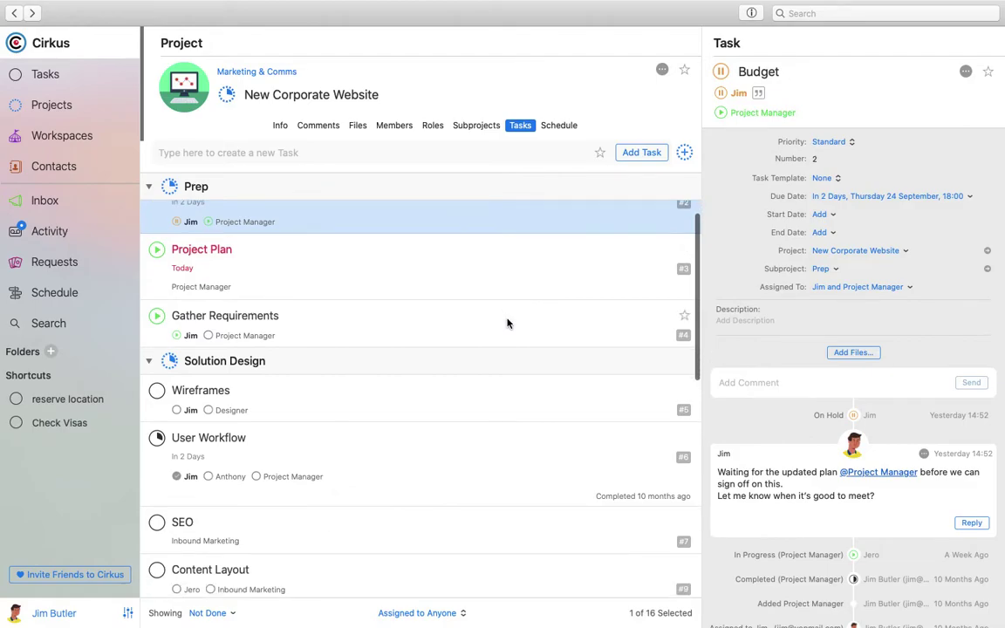
scroll(507, 324, up, 5)
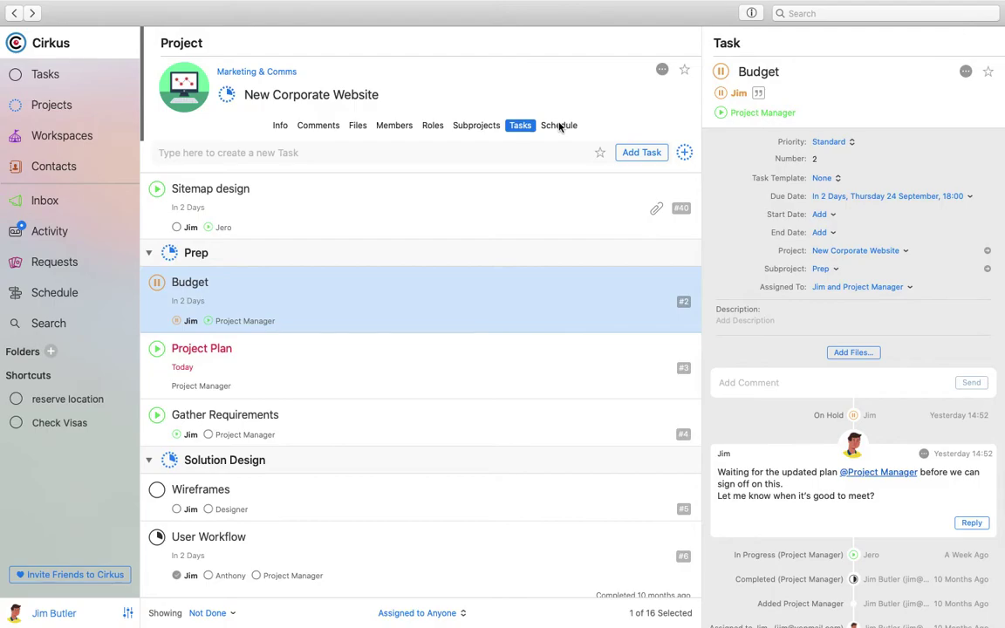
Step: Display the project's schedule and view the details of the Sprint 1 booking and the Delivery subproject
click(560, 126)
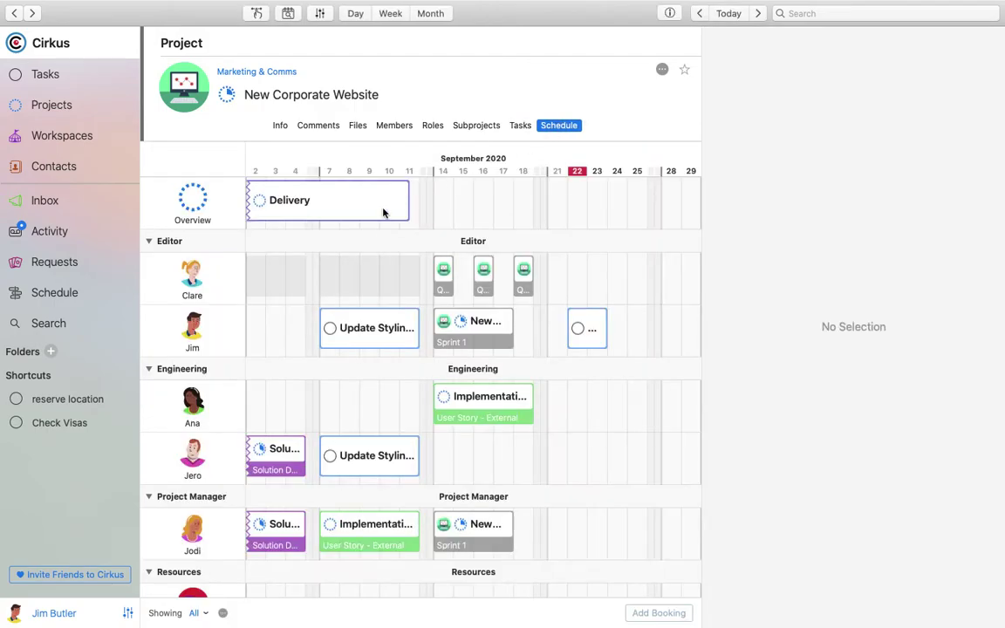
click(464, 330)
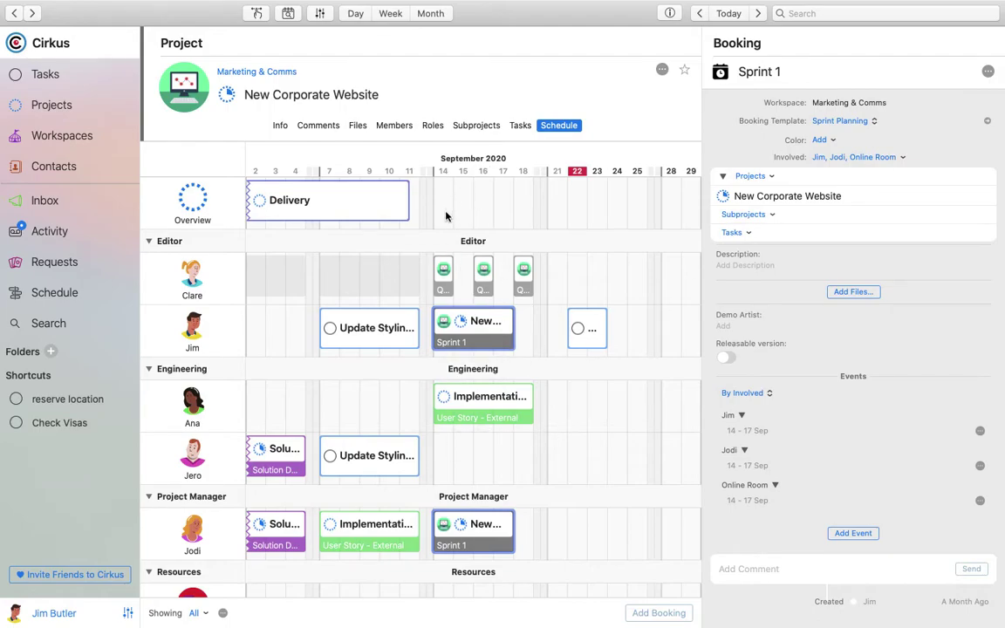
scroll(410, 197, up, 2)
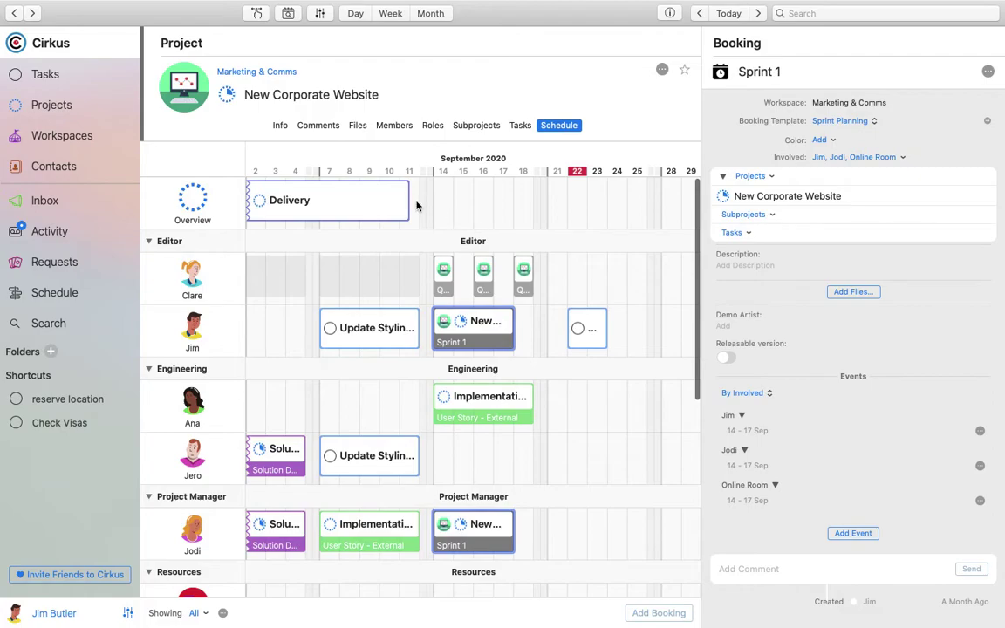
click(372, 206)
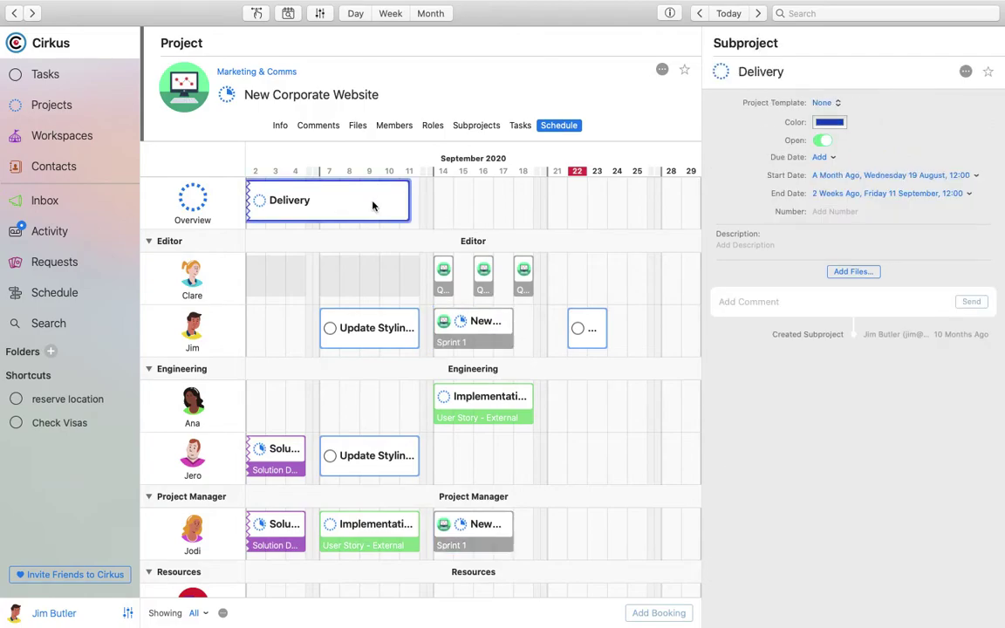
Step: Examine the subprojects over a longer timeline, then view the Sprint 1 booking and the Update Styling task in the September schedule
scroll(373, 206, down, 6)
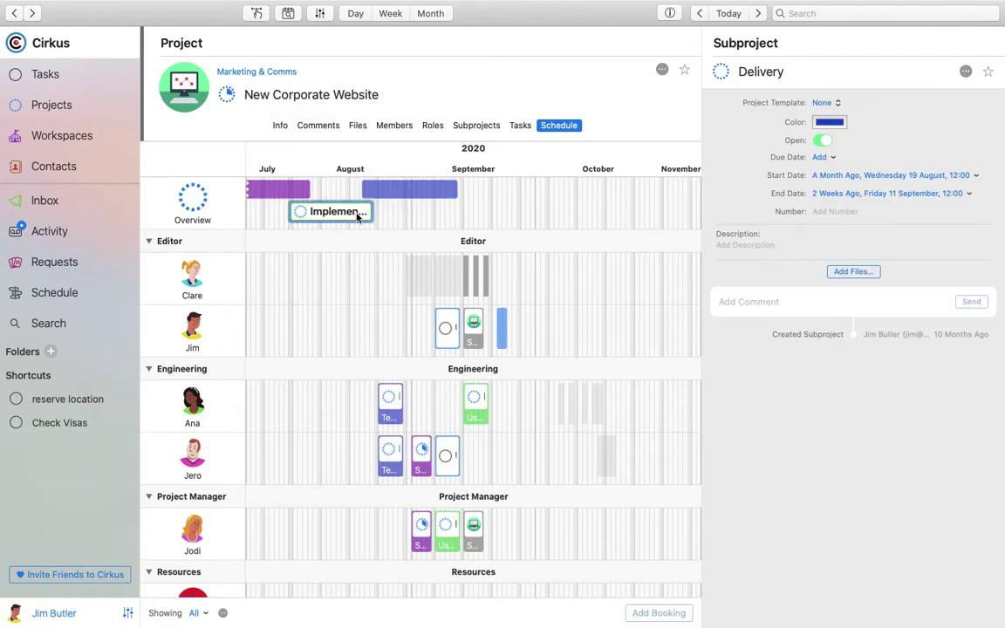
click(353, 213)
click(410, 188)
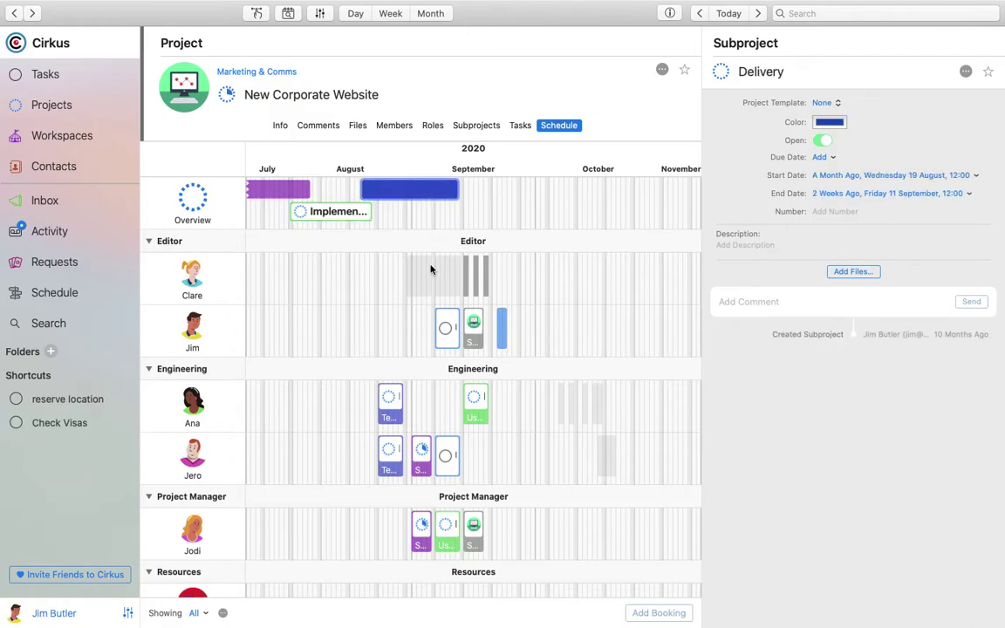
scroll(430, 270, up, 5)
scroll(430, 270, up, 3)
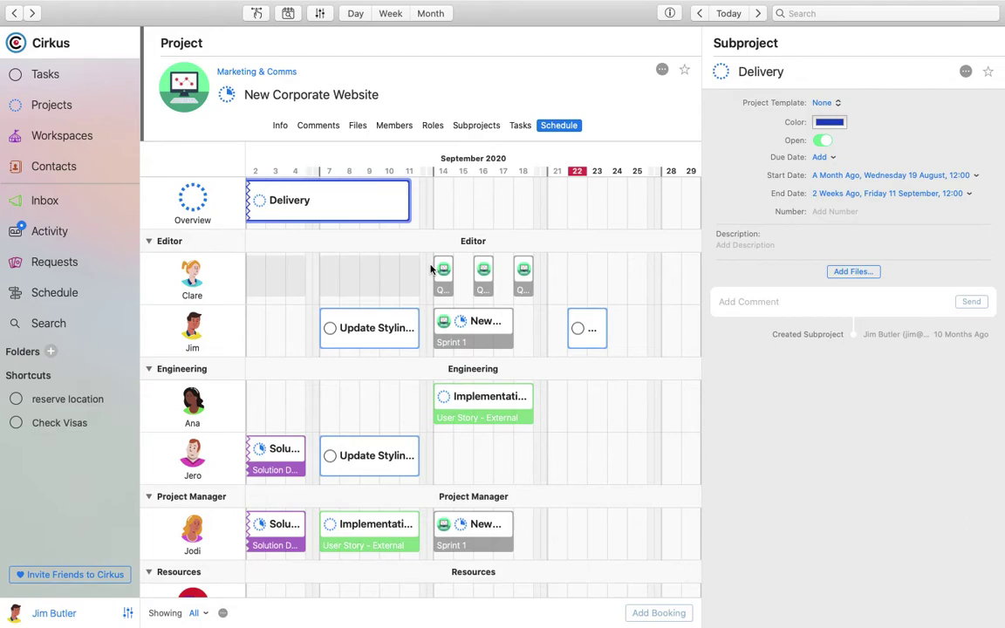
click(460, 346)
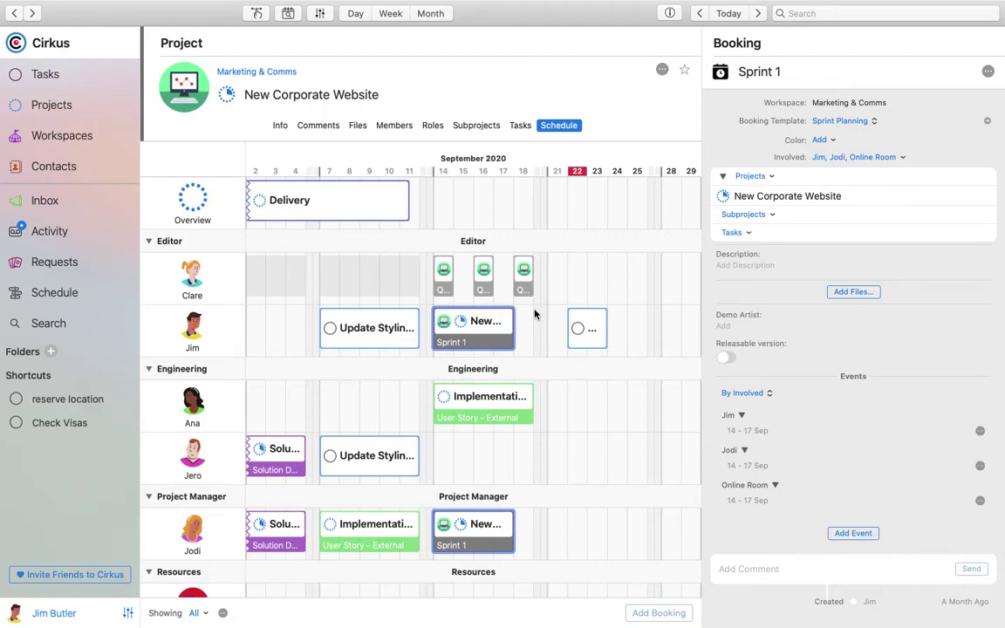
click(380, 323)
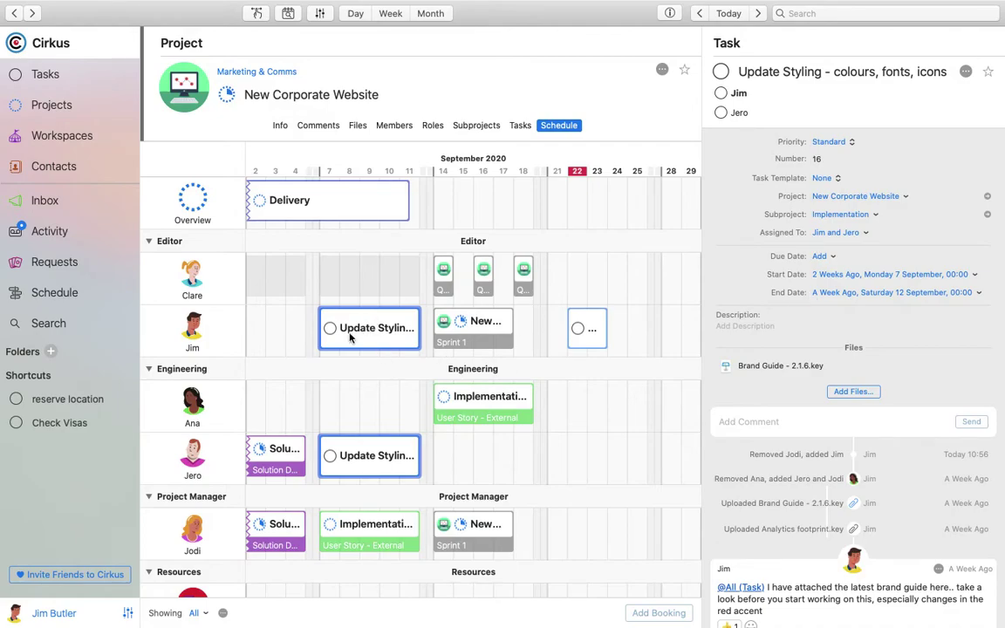
Step: Set the start date of the Sitemap design task to 23 September 2020 from the project's task list
click(520, 127)
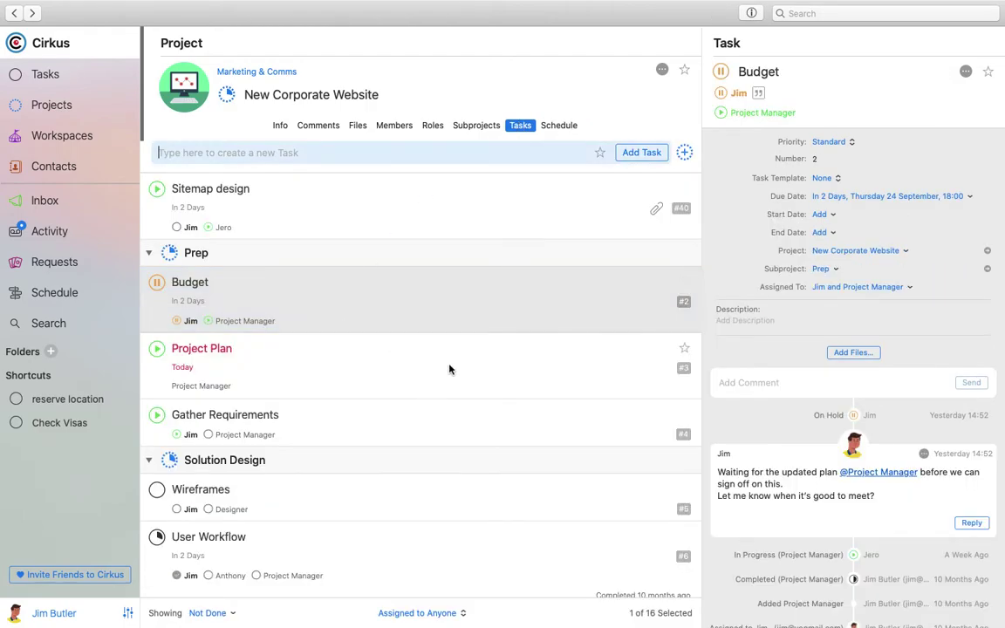
click(449, 369)
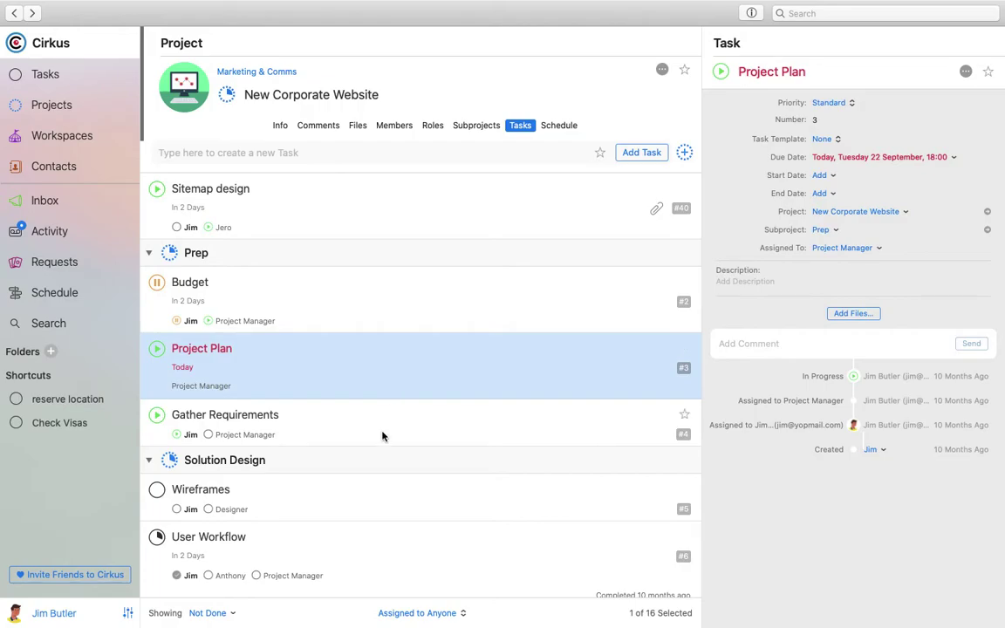
click(465, 211)
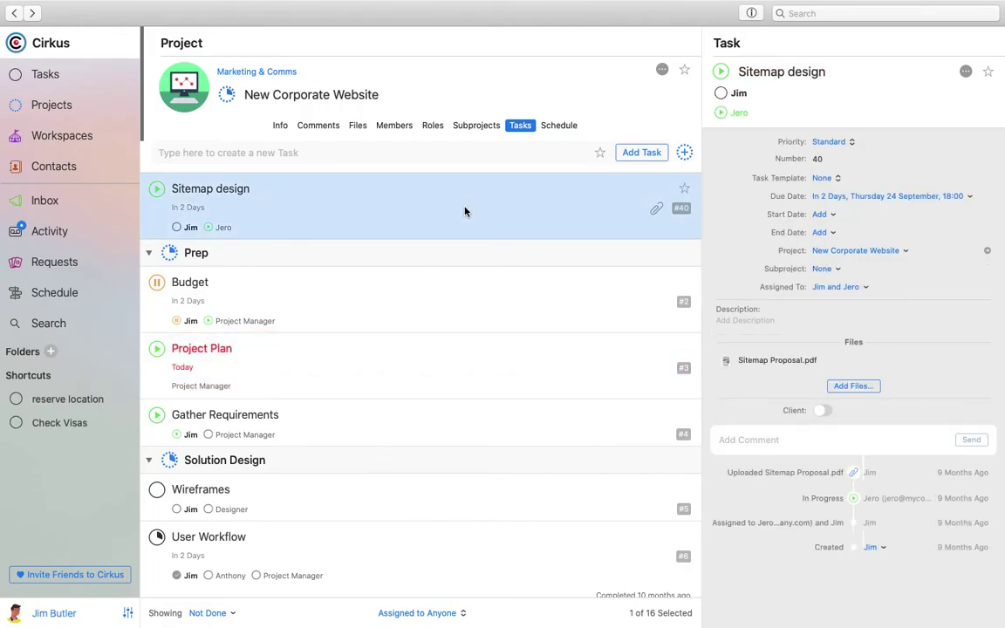
click(820, 214)
click(806, 141)
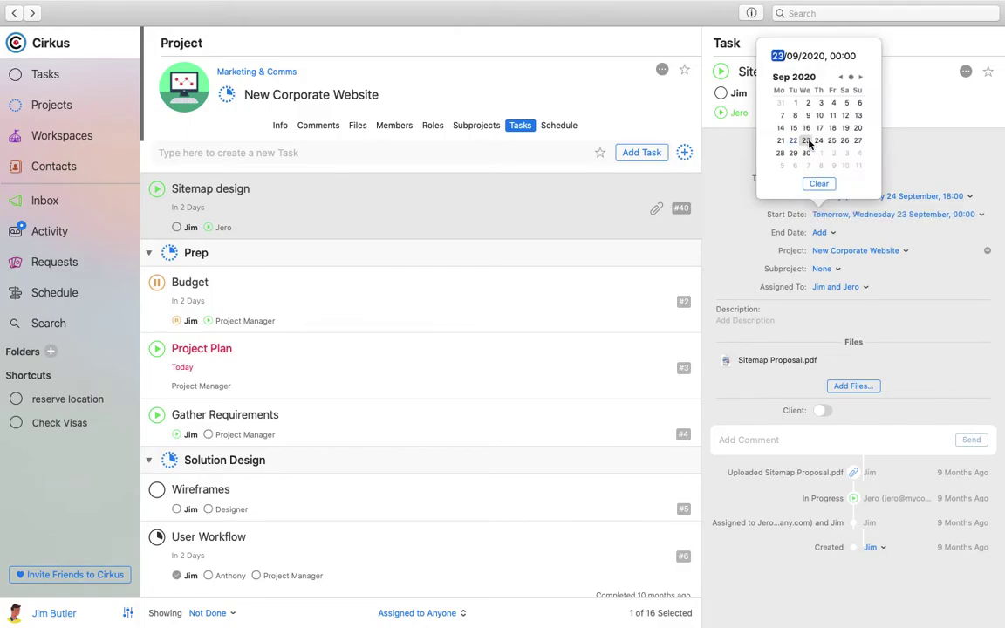
Step: Set the end date of the Sitemap design task to 24 September 2020
click(827, 233)
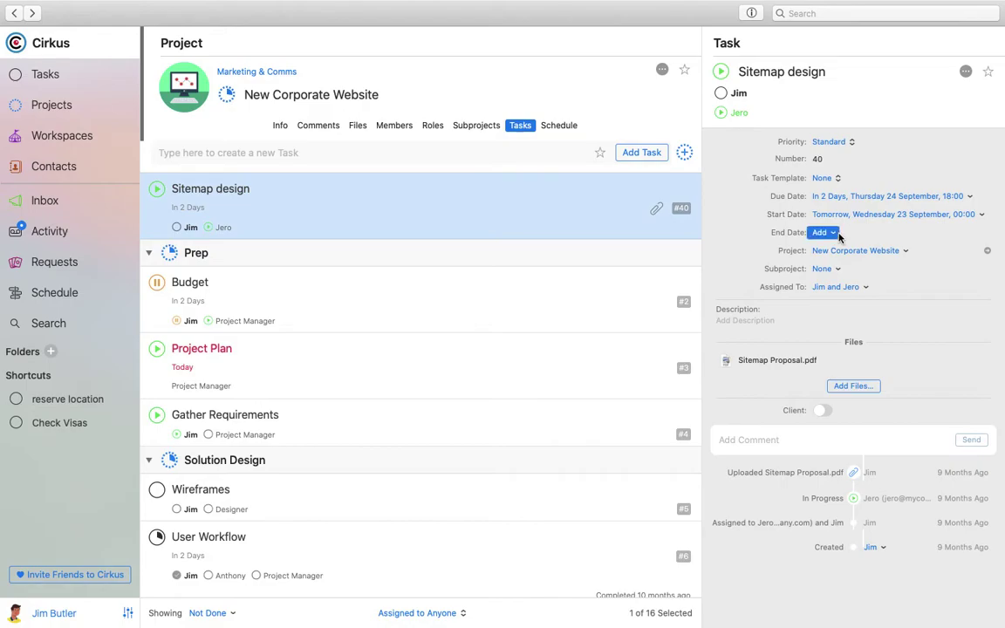
click(834, 233)
click(818, 158)
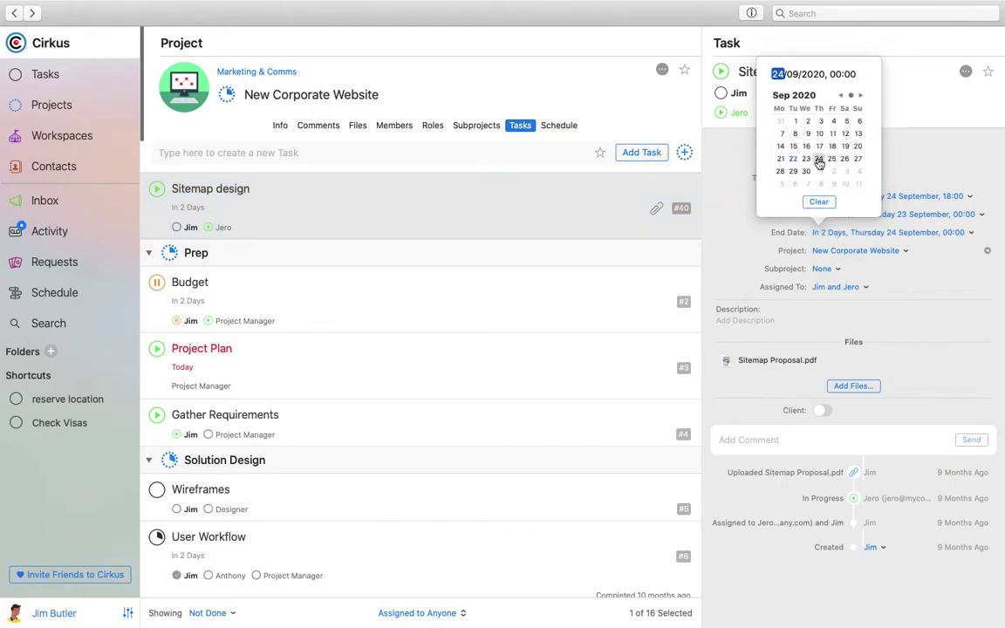
click(886, 304)
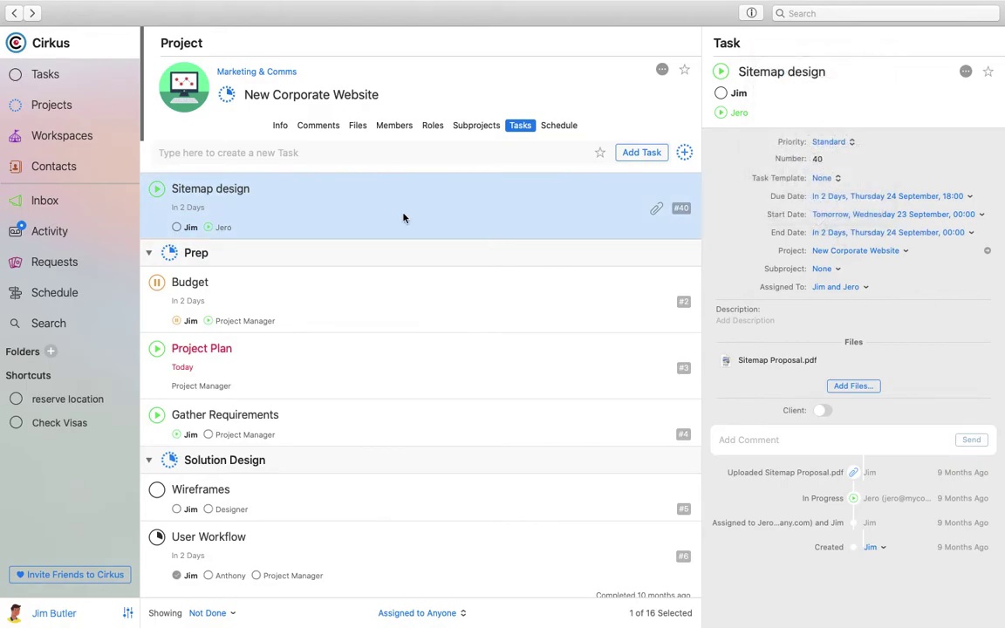
Step: Display the project's schedule and view the details of the Sitemap design and Update Styling tasks
click(552, 126)
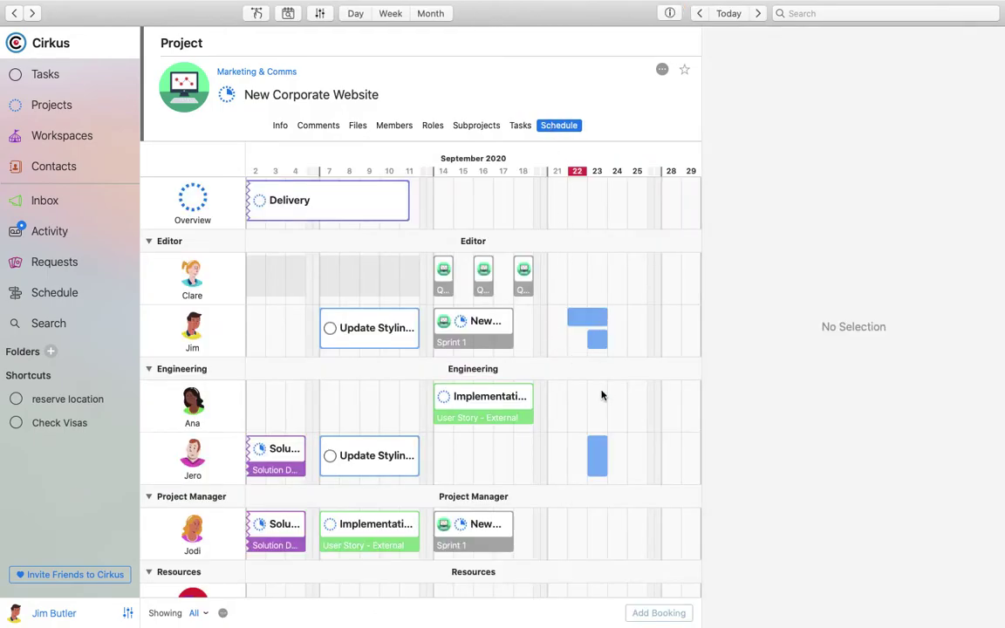
click(598, 339)
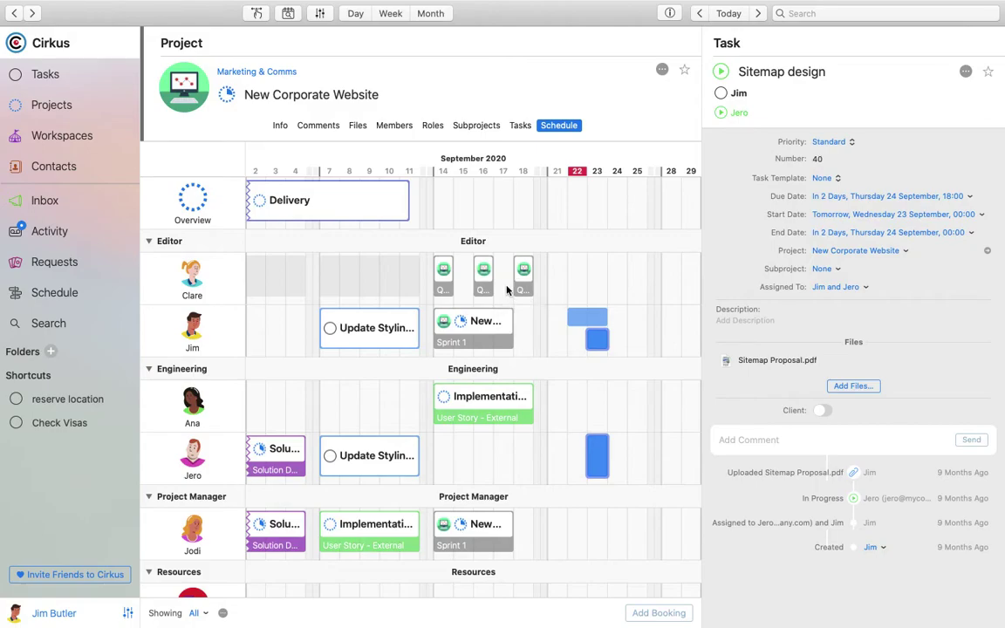
click(383, 332)
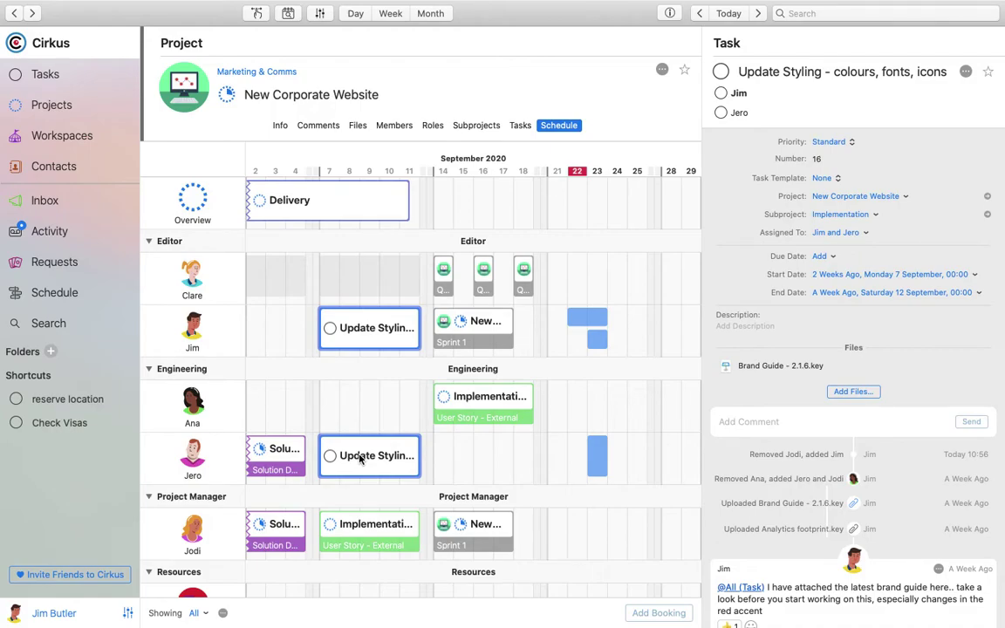
Step: View the QC review booking's details and examine the schedule rows from the team members down to the meeting rooms
click(483, 276)
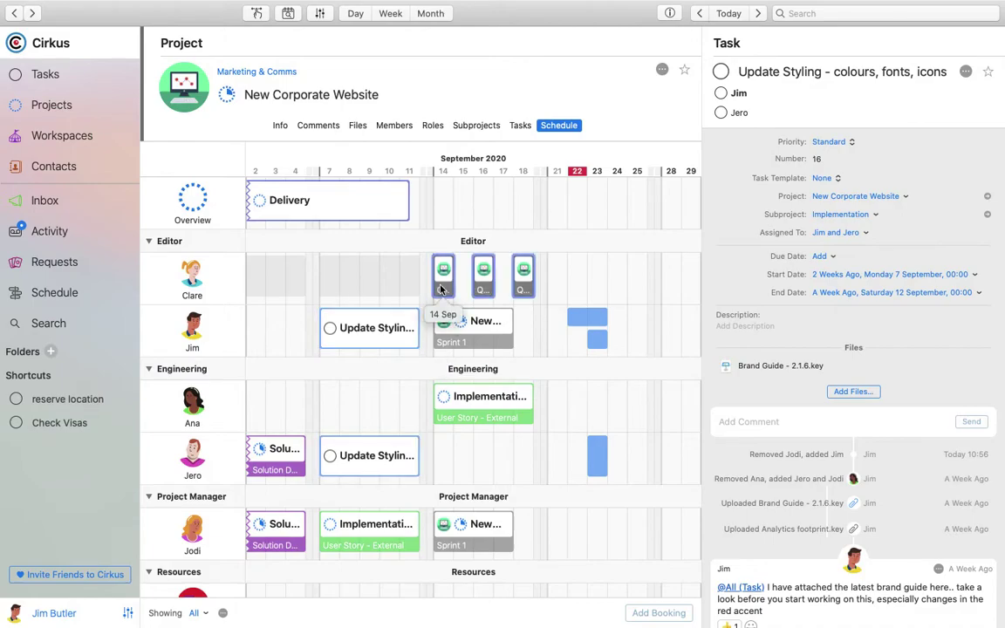
scroll(481, 379, down, 2)
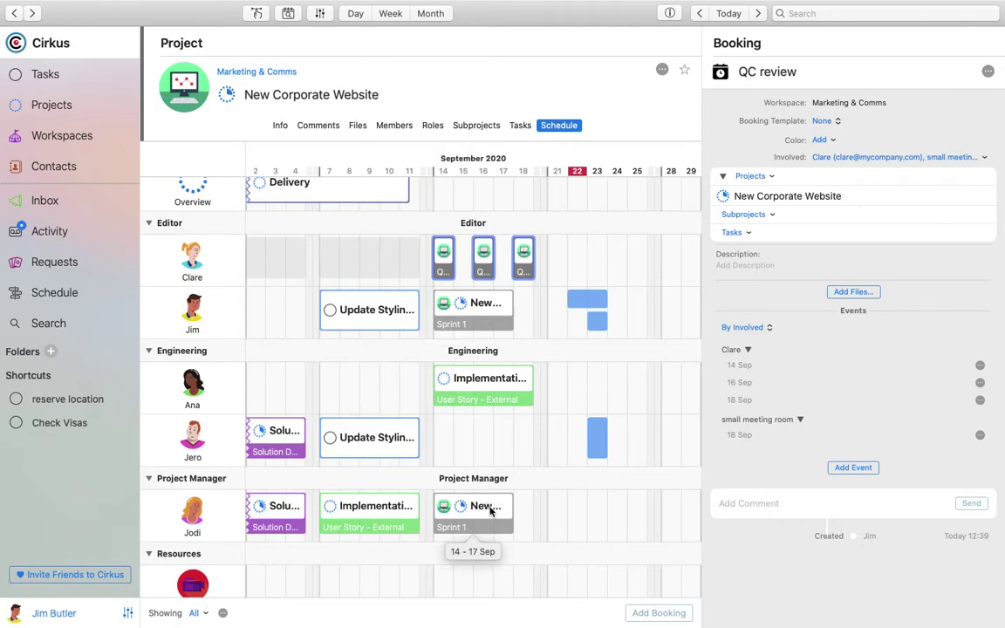
scroll(490, 512, down, 5)
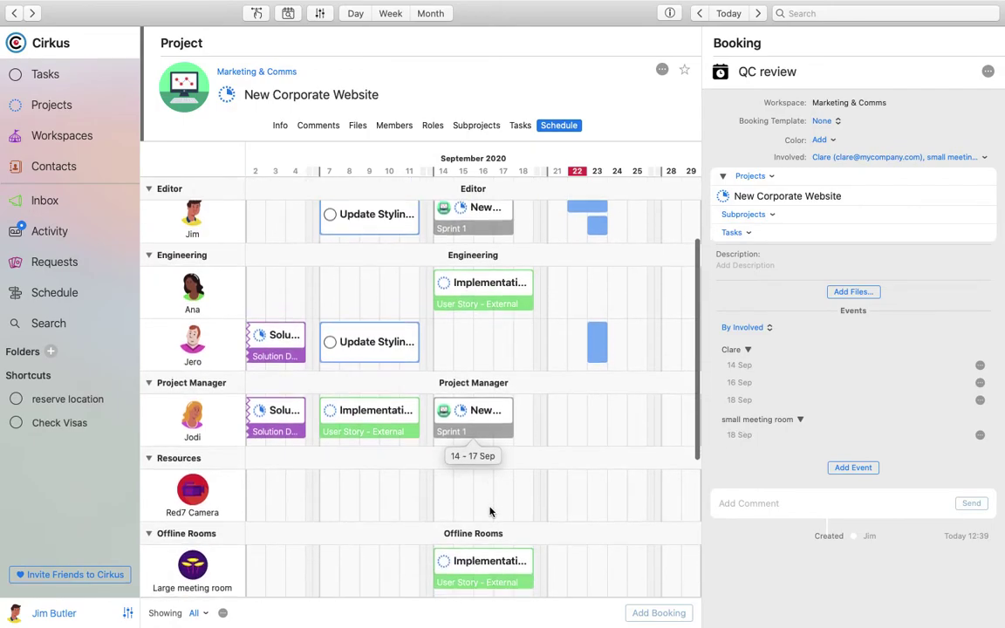
scroll(490, 513, up, 6)
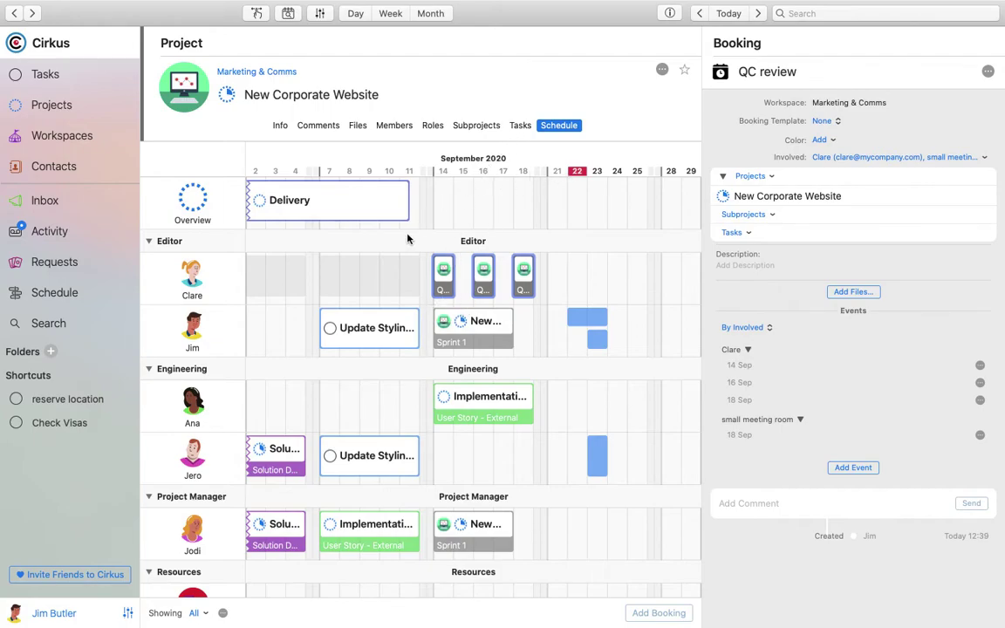
scroll(407, 238, down, 3)
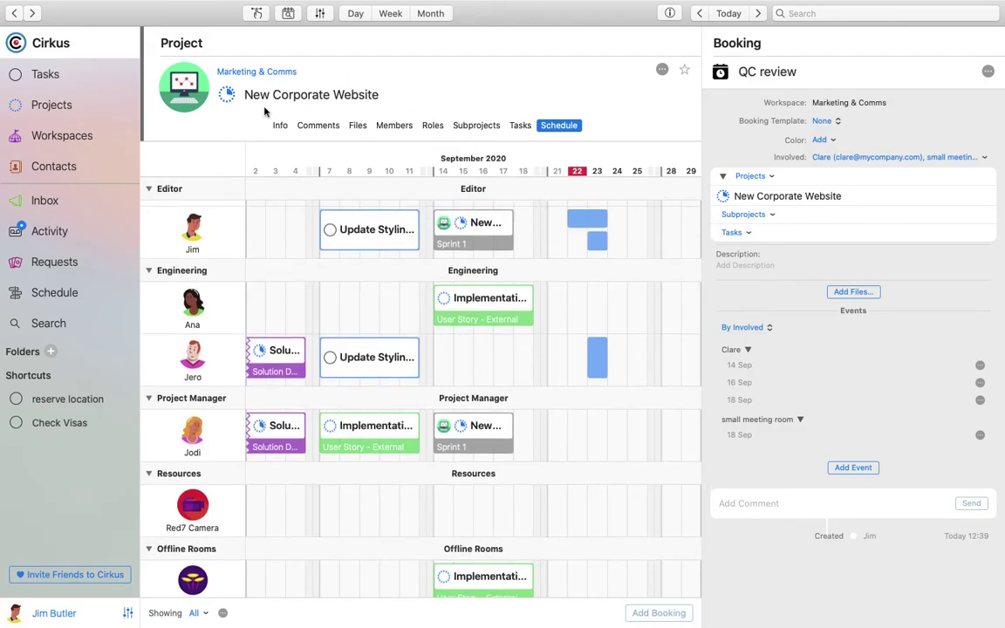
Step: View the Marketing & Comms workspace schedule and the timeline of all projects, and return to the projects list
click(72, 295)
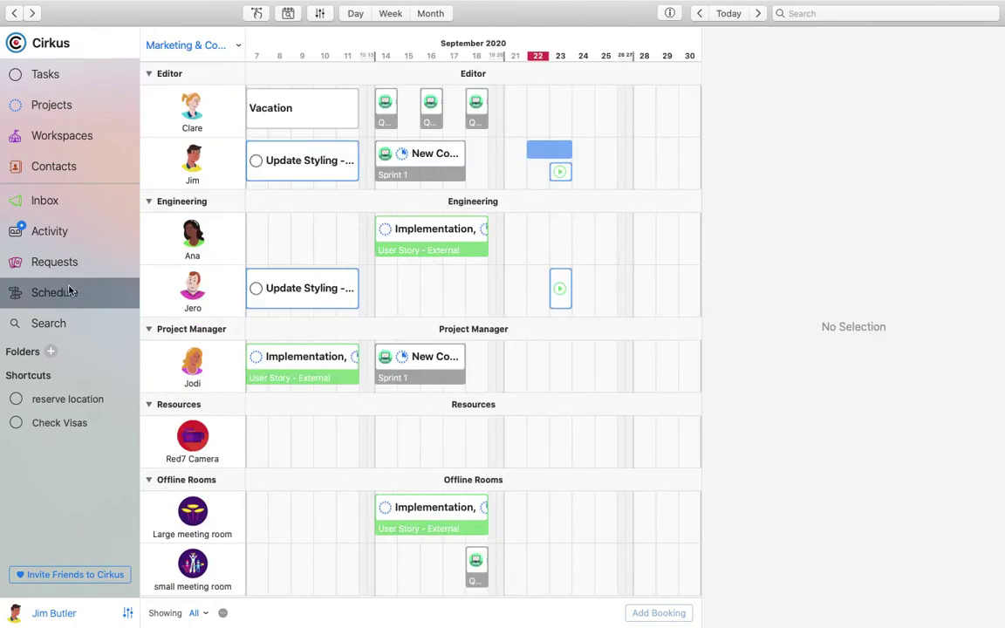
click(70, 114)
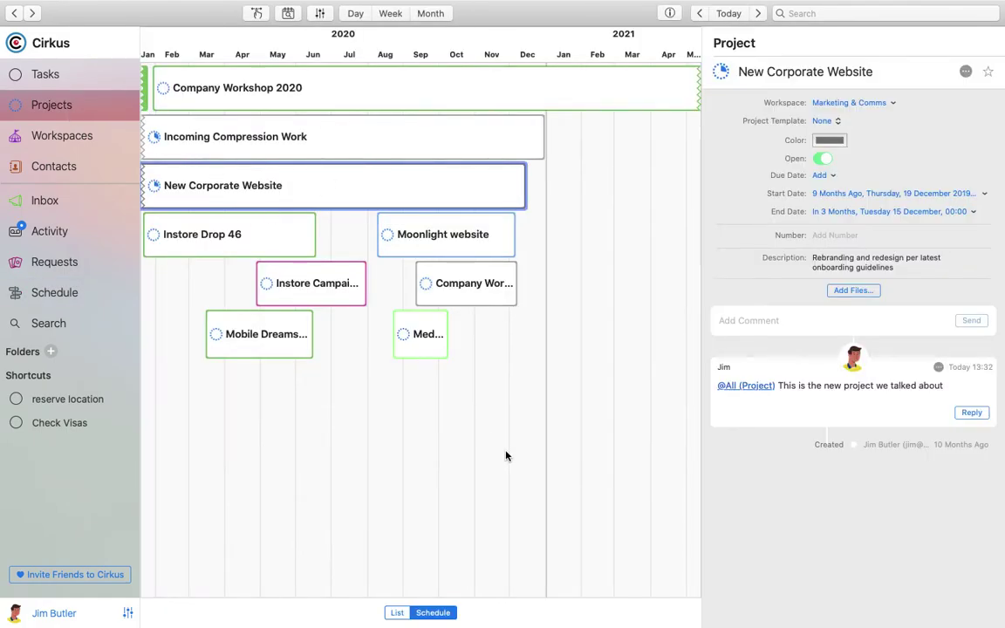
click(397, 613)
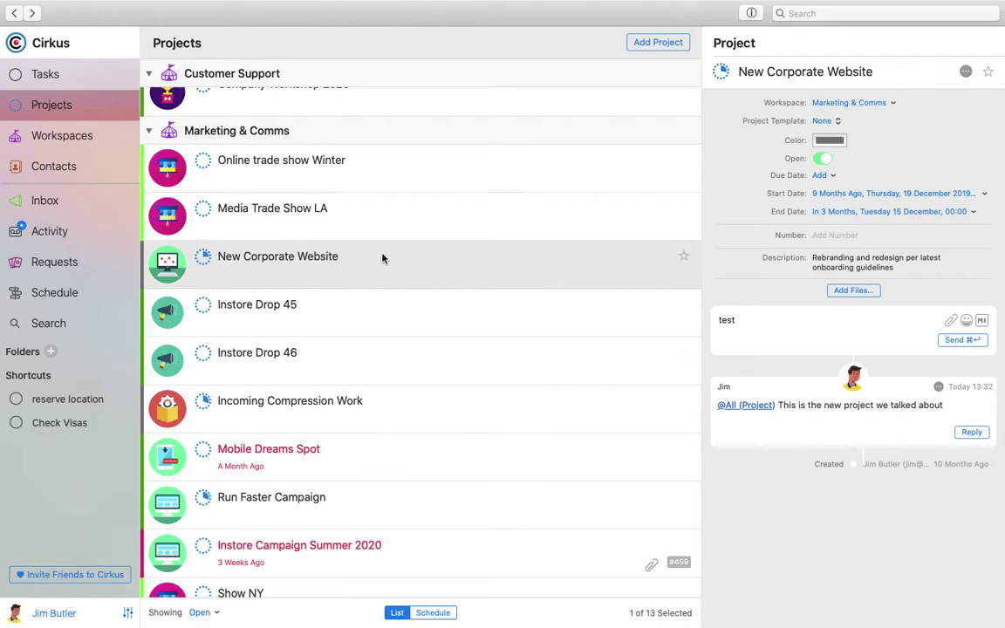
Step: Start a new project named Online trade show in the Marketing & Comms workspace, using the New Trade Show template
click(670, 45)
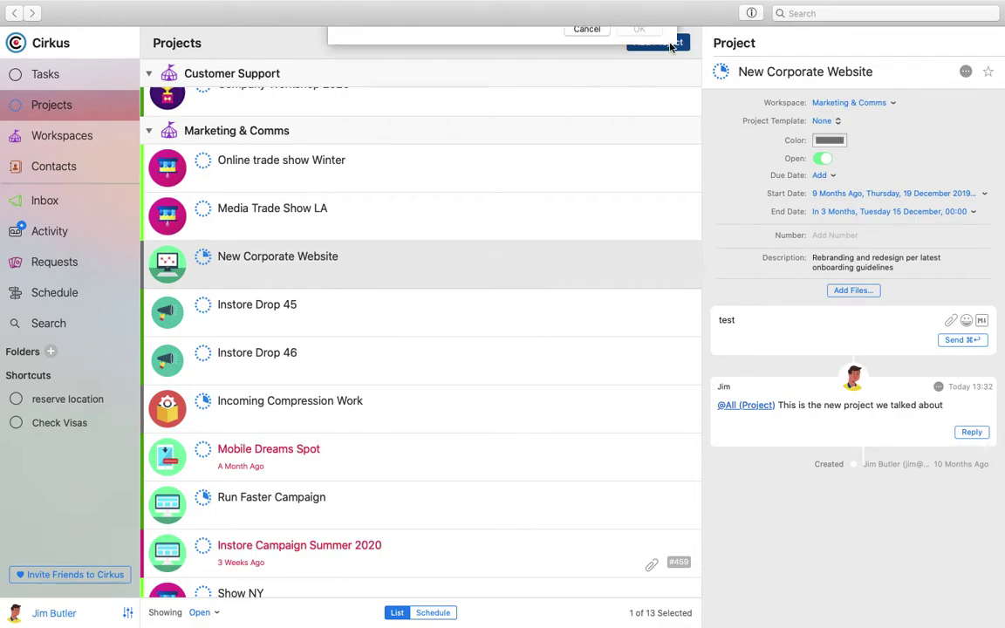
click(500, 103)
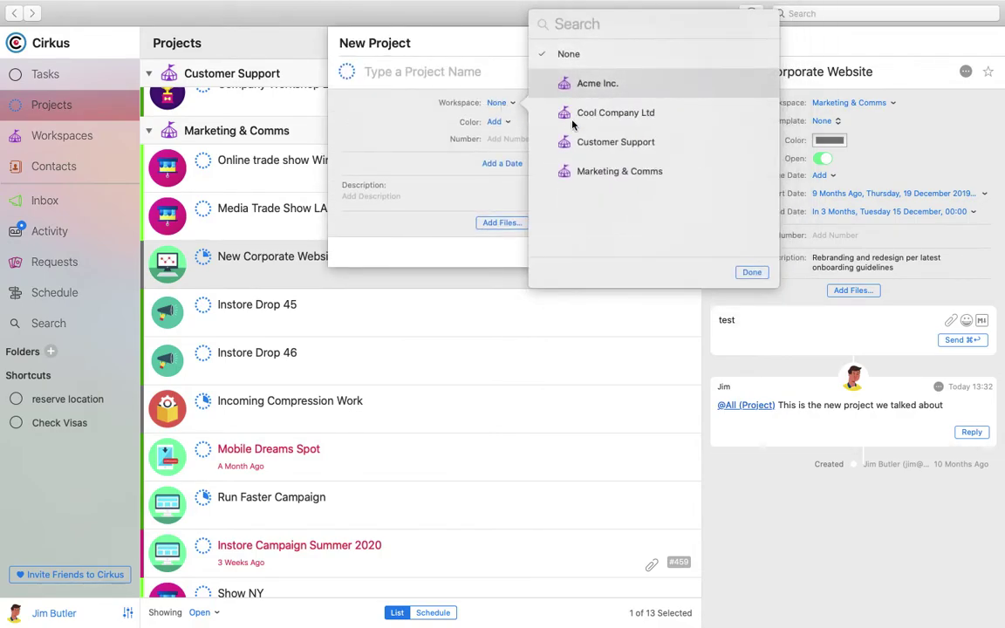
click(613, 171)
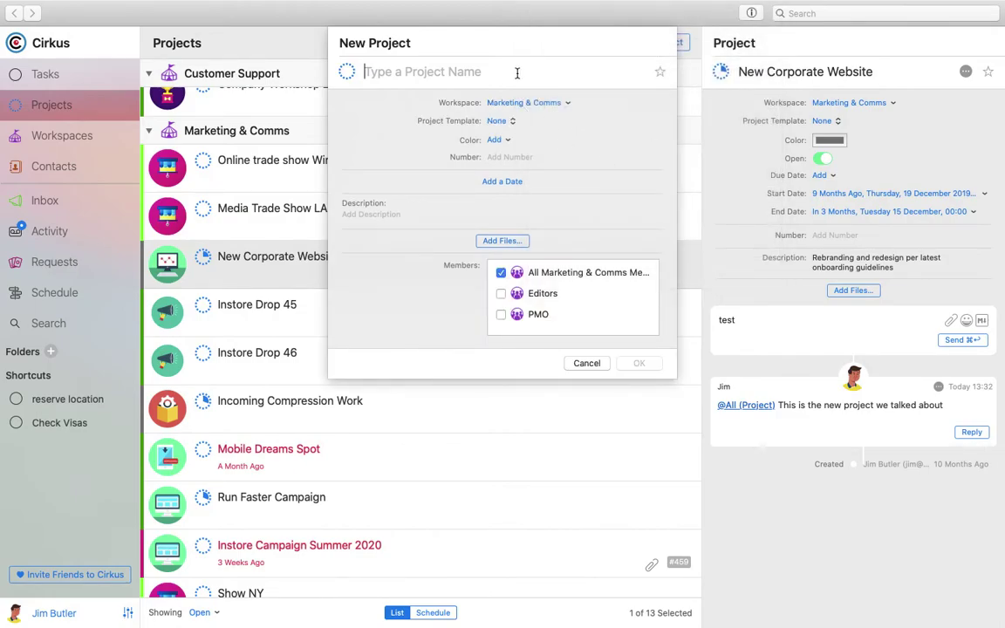
text(Online trade show)
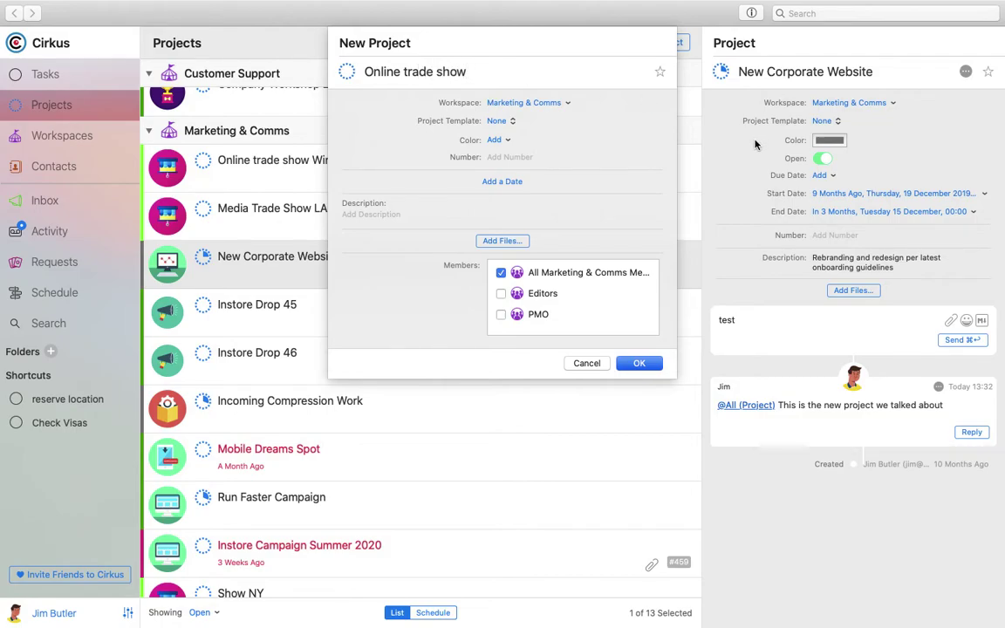
click(498, 121)
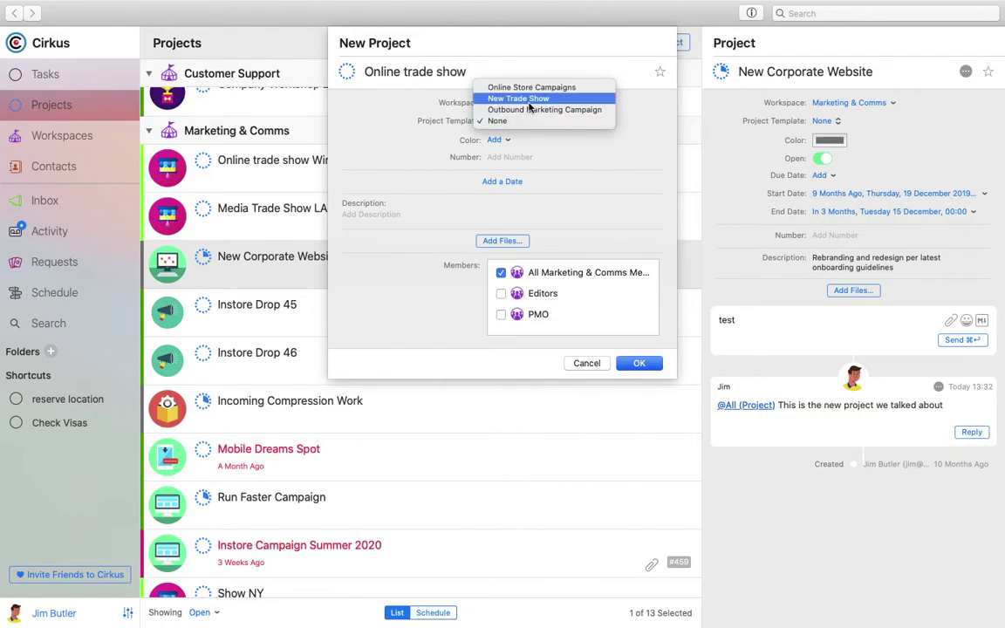
click(518, 99)
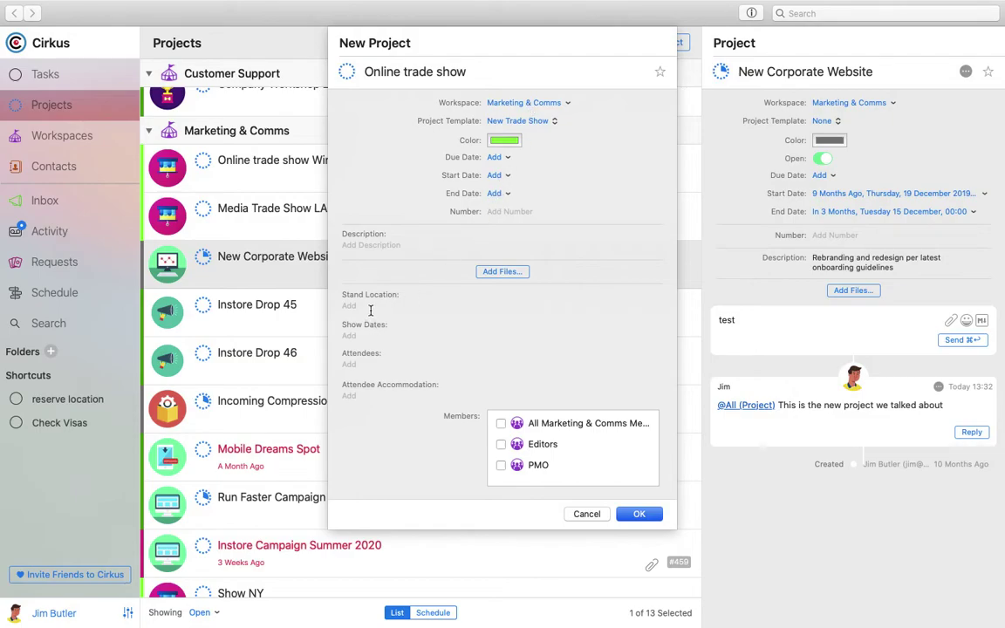
Step: Create the project with the Editors group as members, stand location online and show dates 10 - 12 Oct
click(500, 446)
click(358, 307)
text(online )
text(1)
key(BackSpace)
text(- 12 Oct)
click(638, 515)
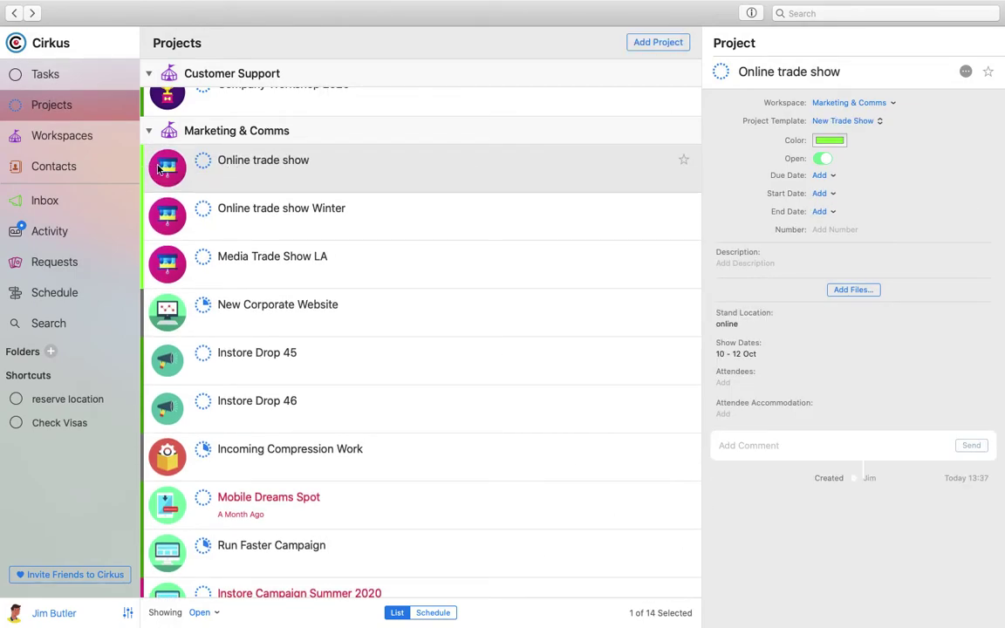
Step: Open the Online trade show project and view its comments and general information
click(174, 173)
double_click(174, 173)
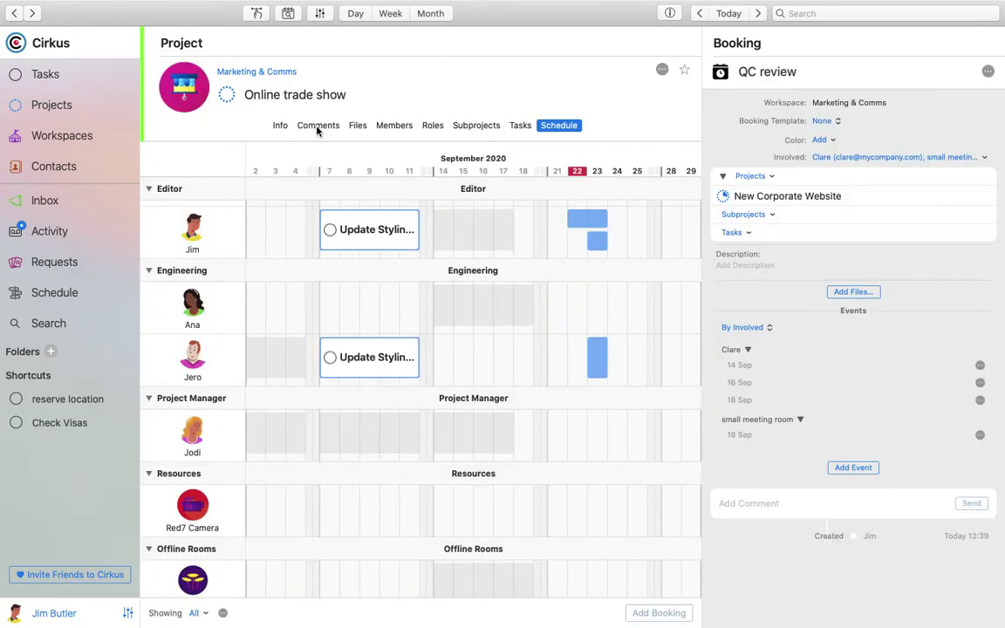
click(319, 127)
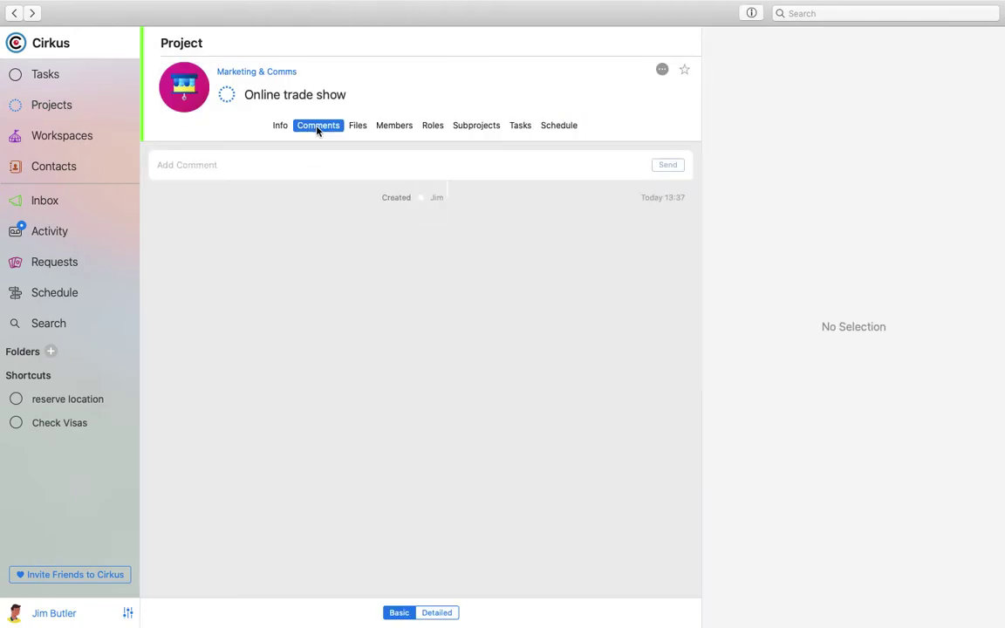
click(280, 127)
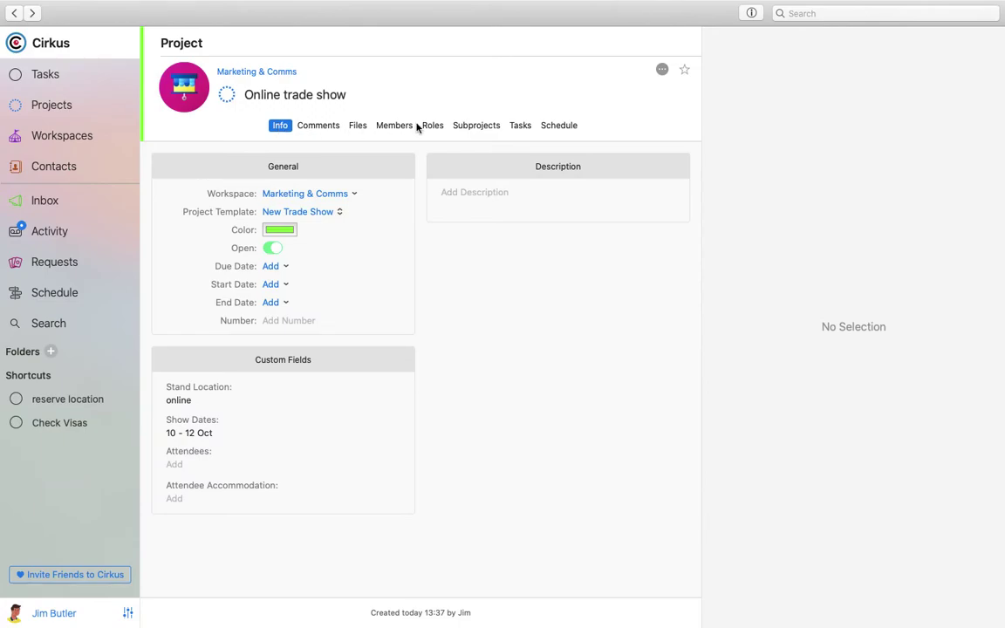
Step: List the new project's subprojects and view the details of Booth Prep, Logistics and Marketing - Comms, SWAG, Bookings
click(476, 129)
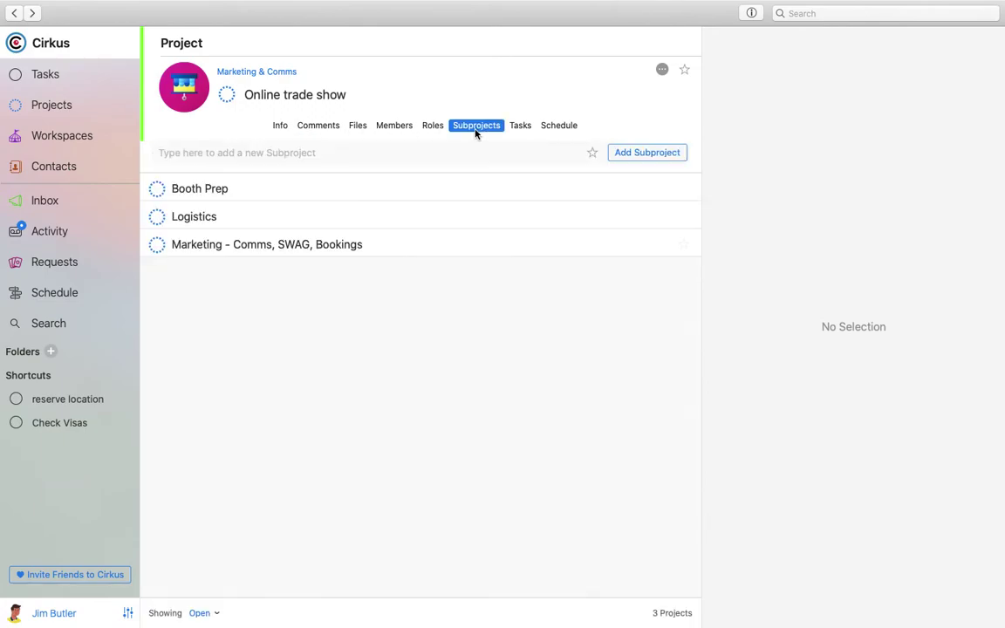
click(321, 185)
click(348, 217)
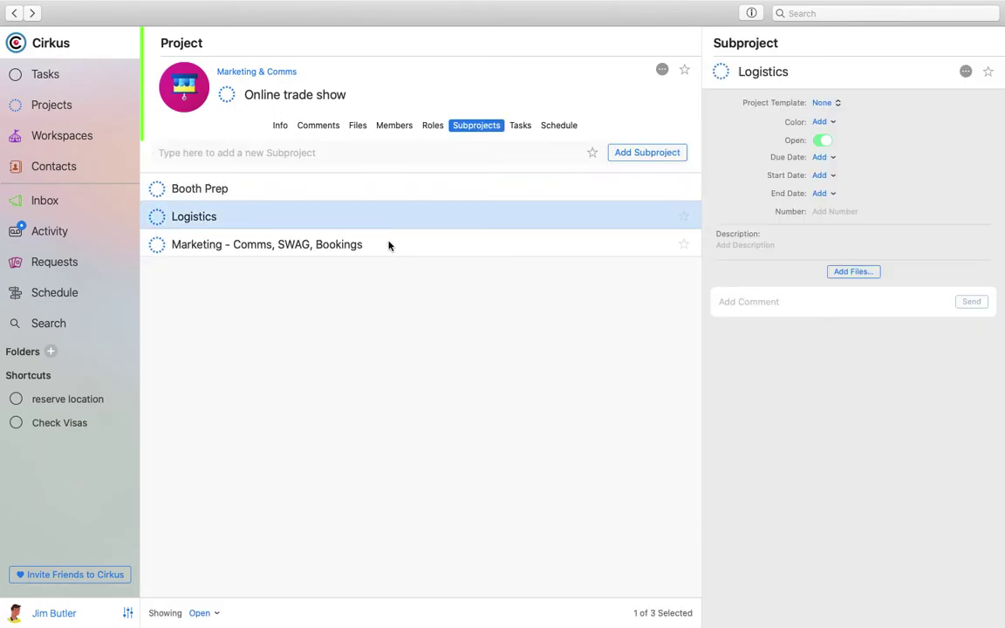
click(388, 246)
Step: View the project's tasks, the details of the reserve location task and the project's members
click(521, 127)
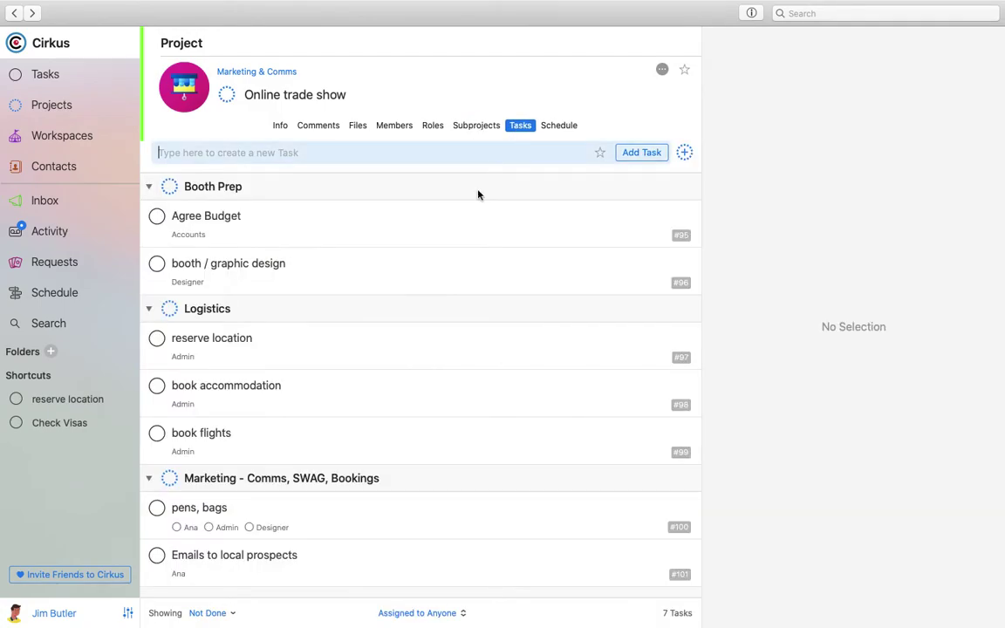
click(427, 358)
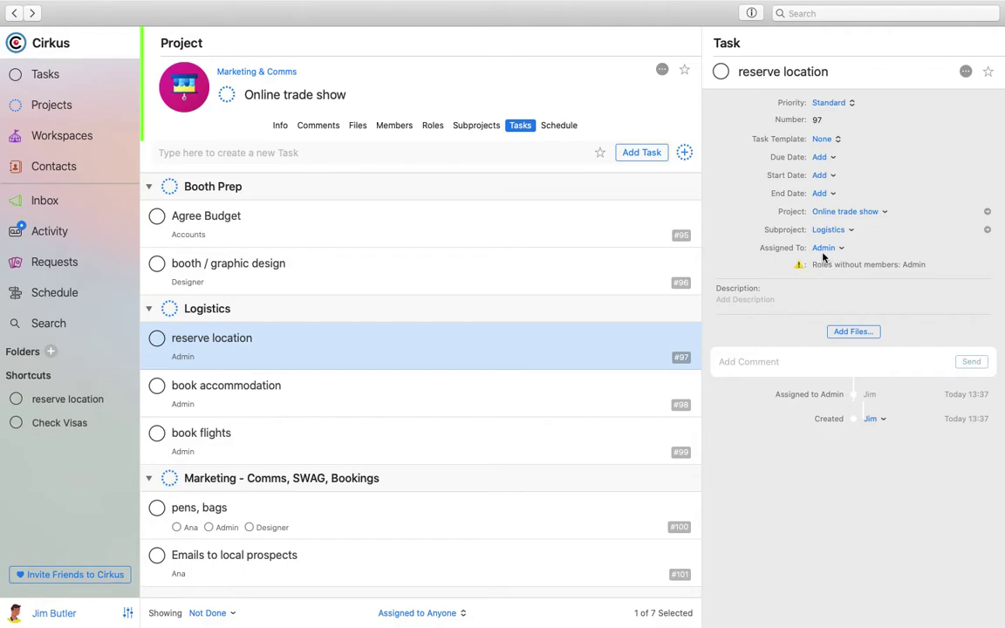
click(407, 127)
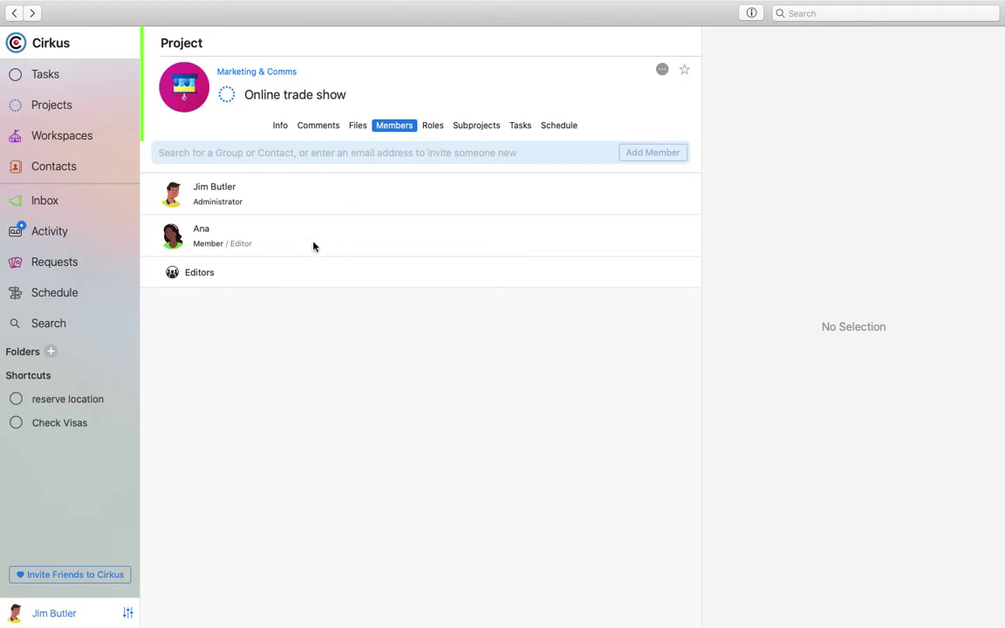
click(523, 128)
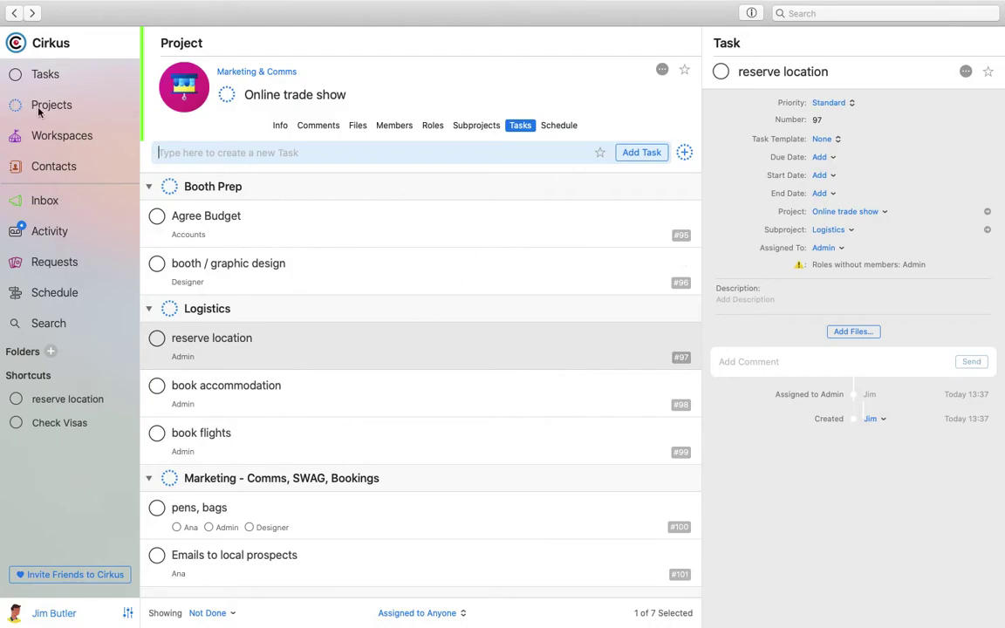
Step: Open the New Trade Show project template from the Marketing & Comms workspace and view its tasks, information and fields
click(79, 139)
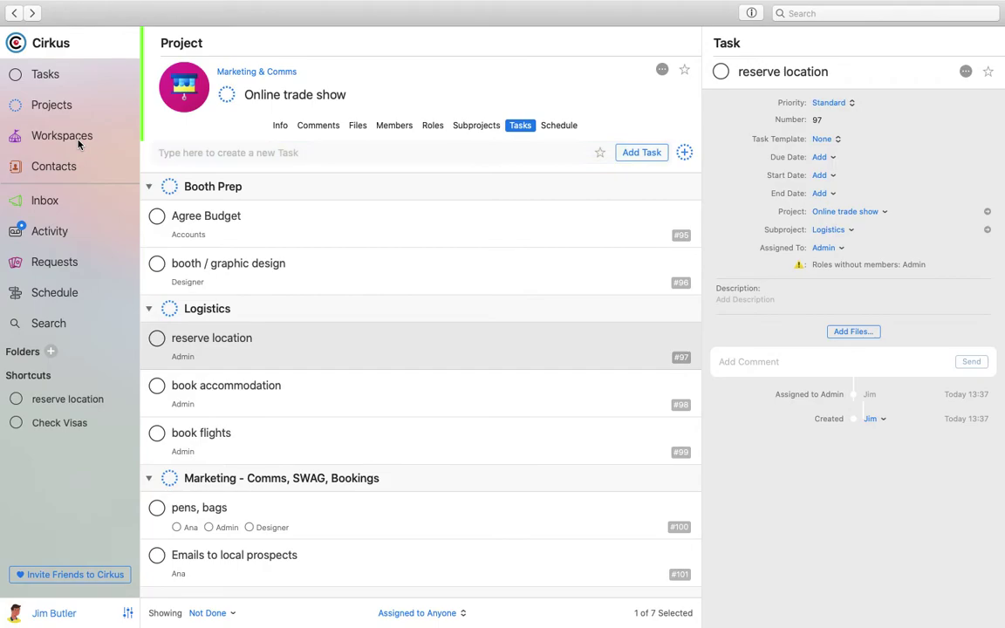
click(230, 204)
double_click(229, 204)
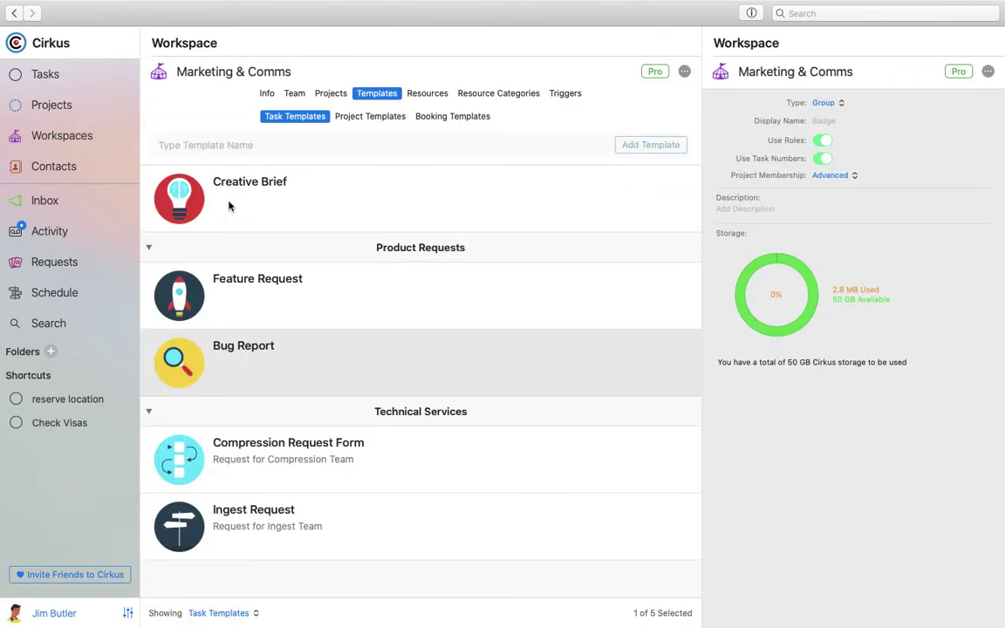
click(374, 117)
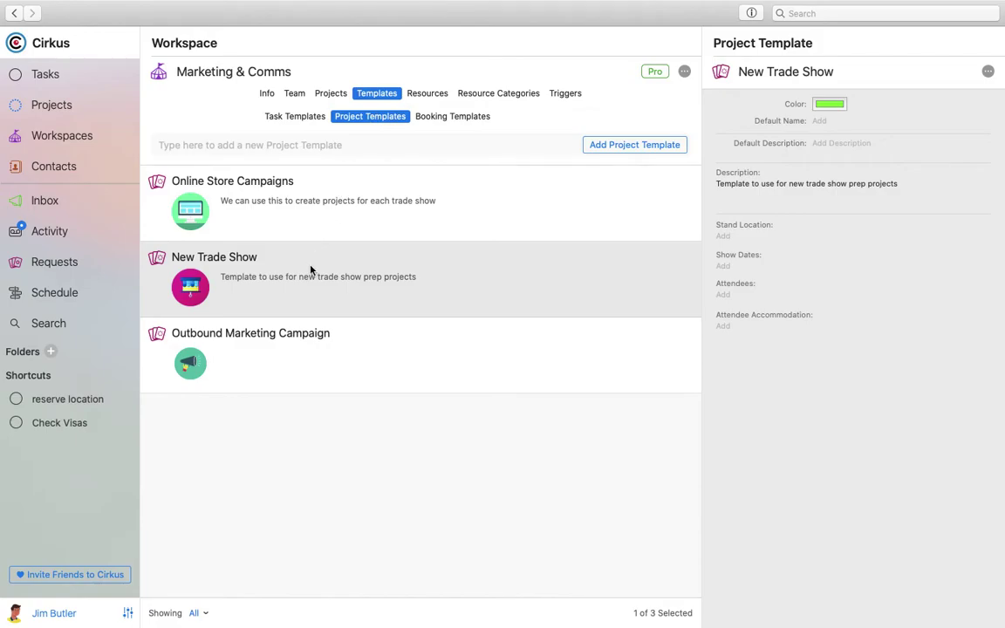
double_click(246, 266)
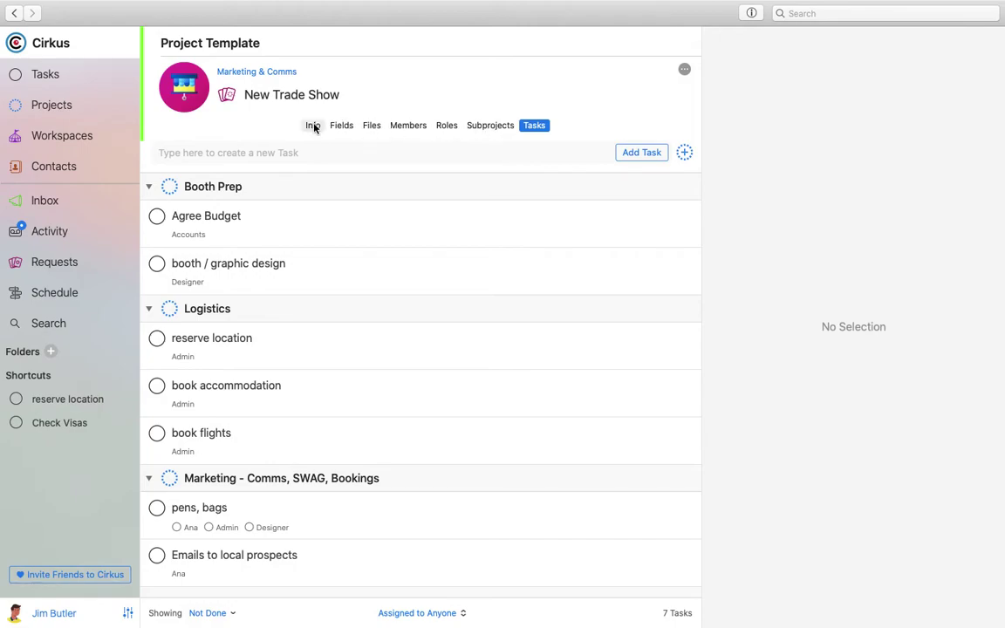
click(313, 126)
click(342, 127)
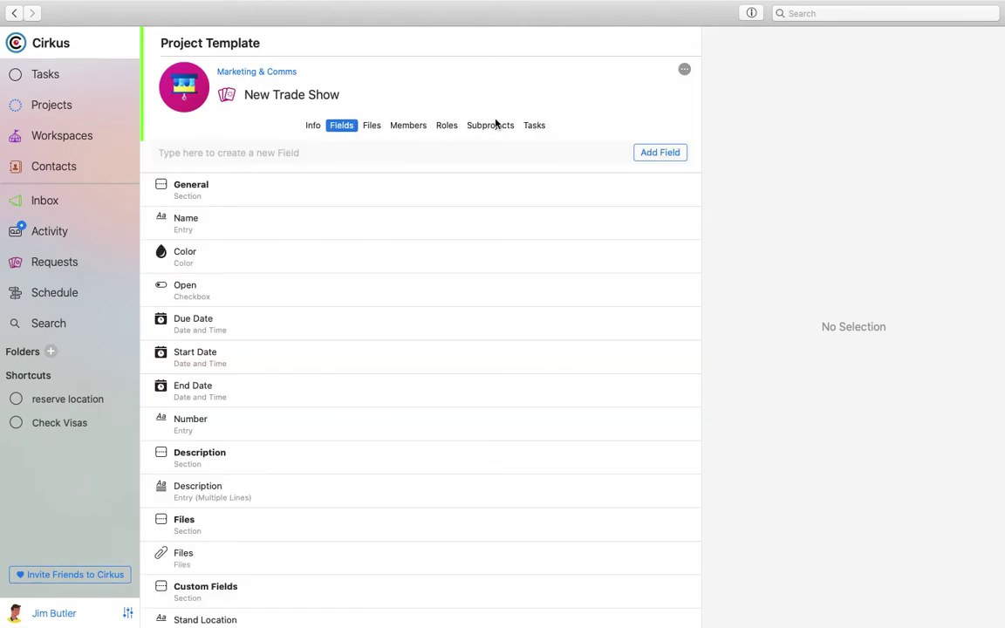
Step: View the New Trade Show template's tasks and the Marketing & Comms workspace's task and booking templates
click(534, 127)
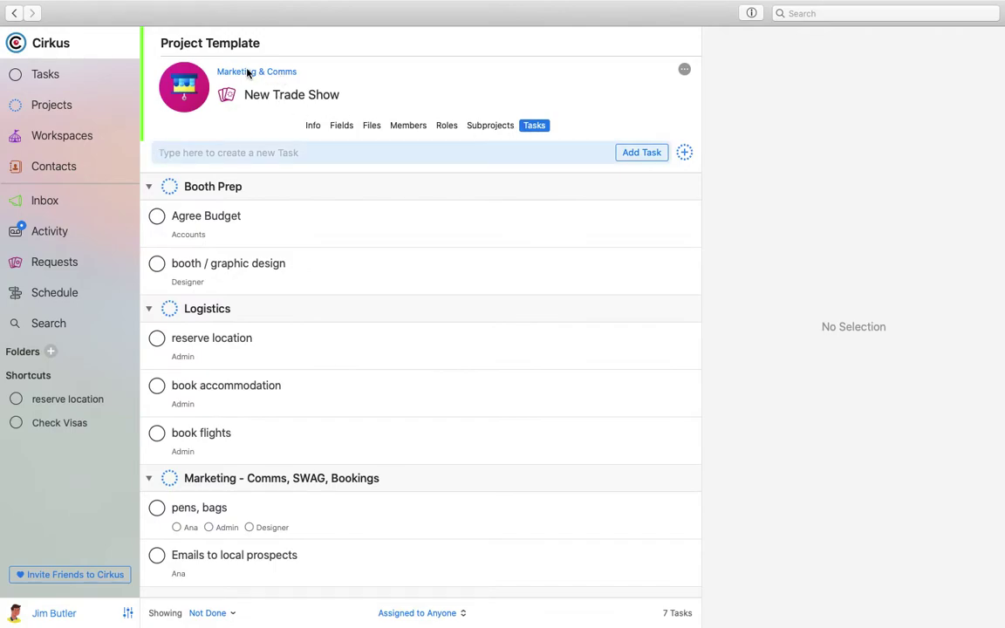
click(14, 13)
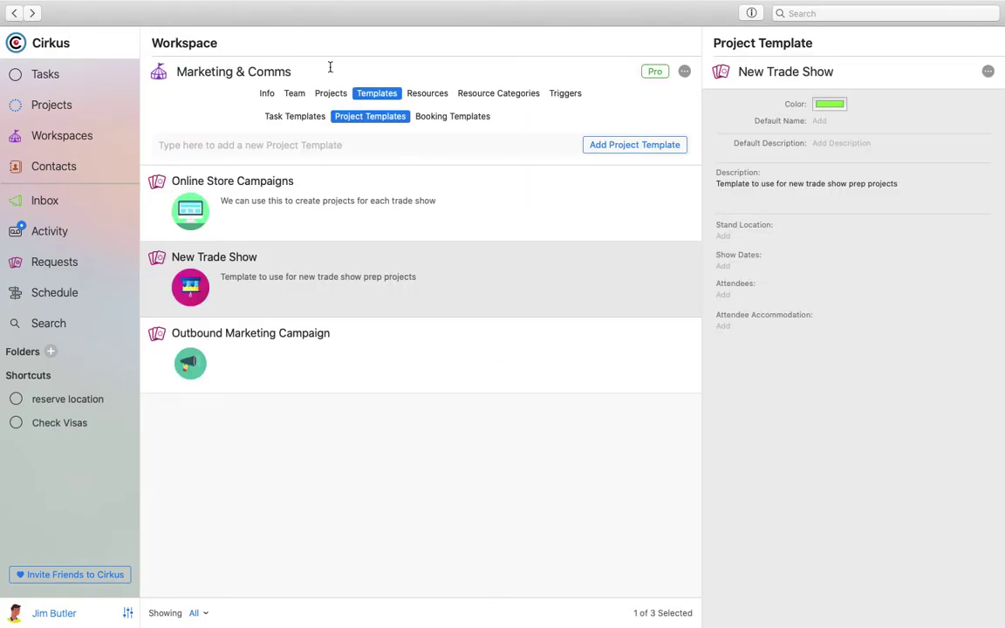
click(316, 118)
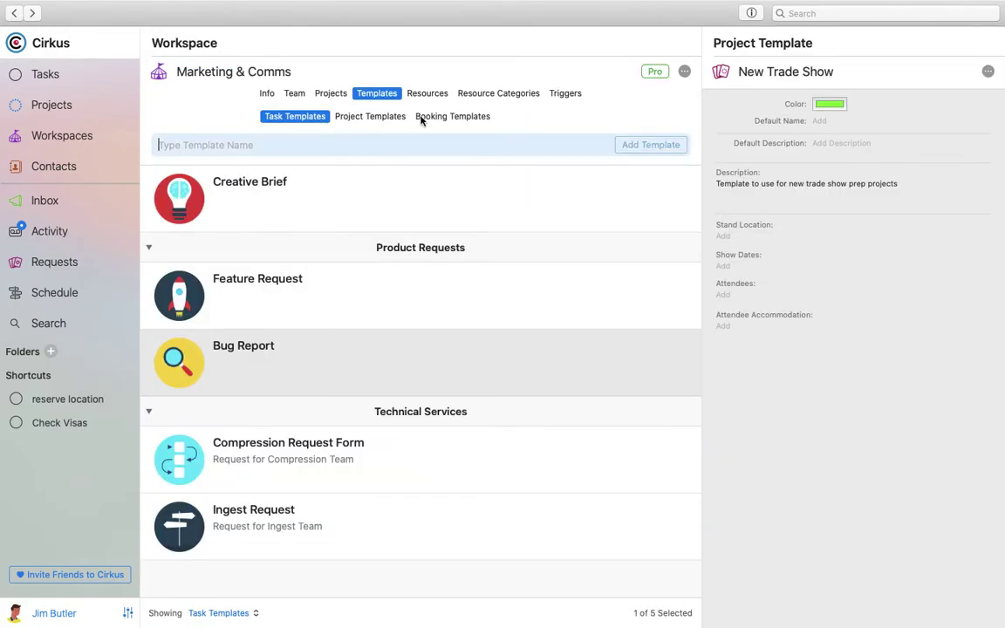
click(441, 120)
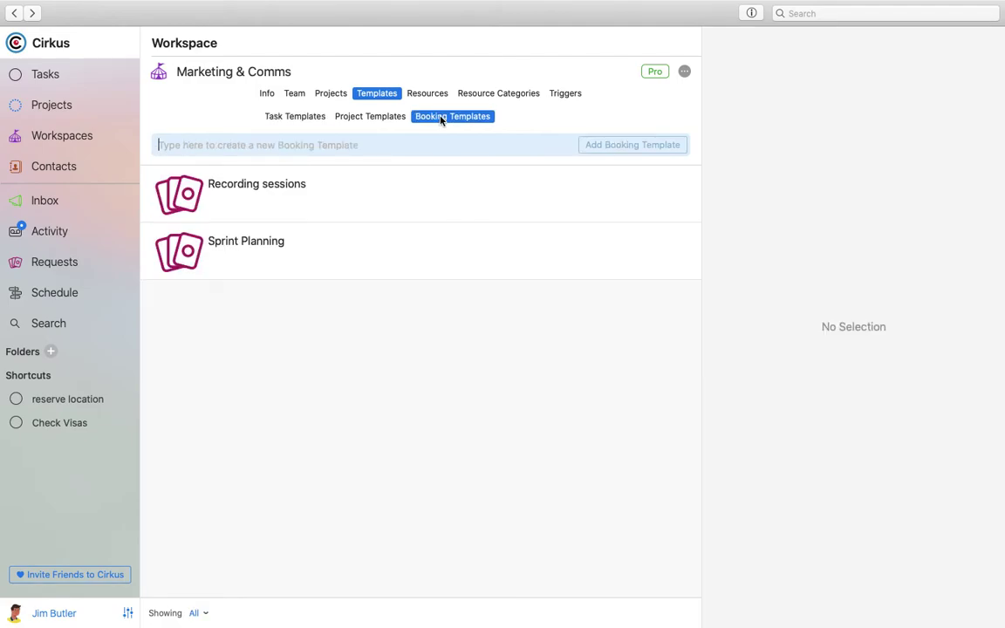
click(298, 118)
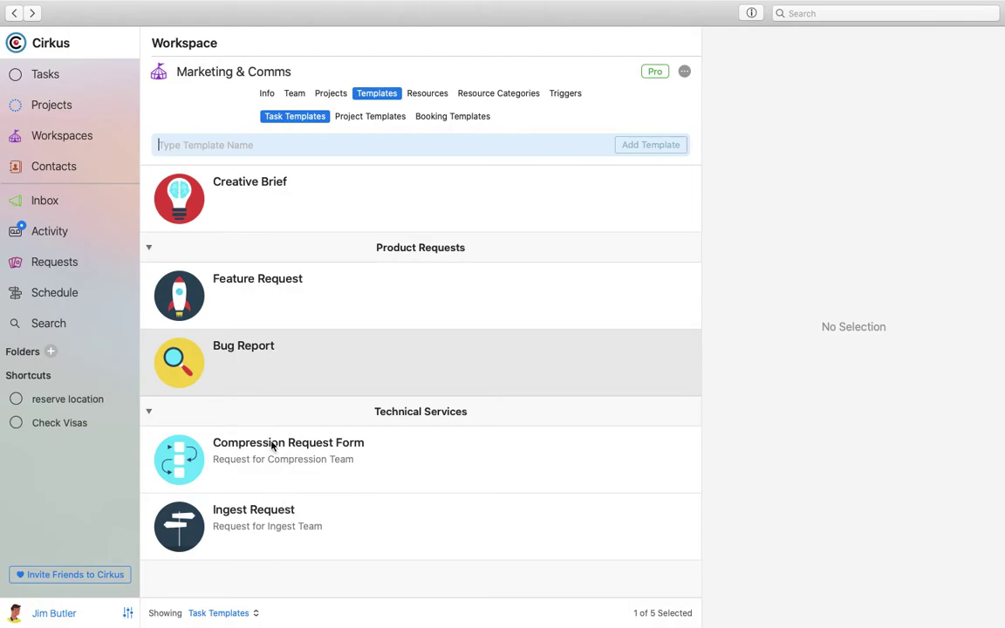
click(14, 13)
click(14, 13)
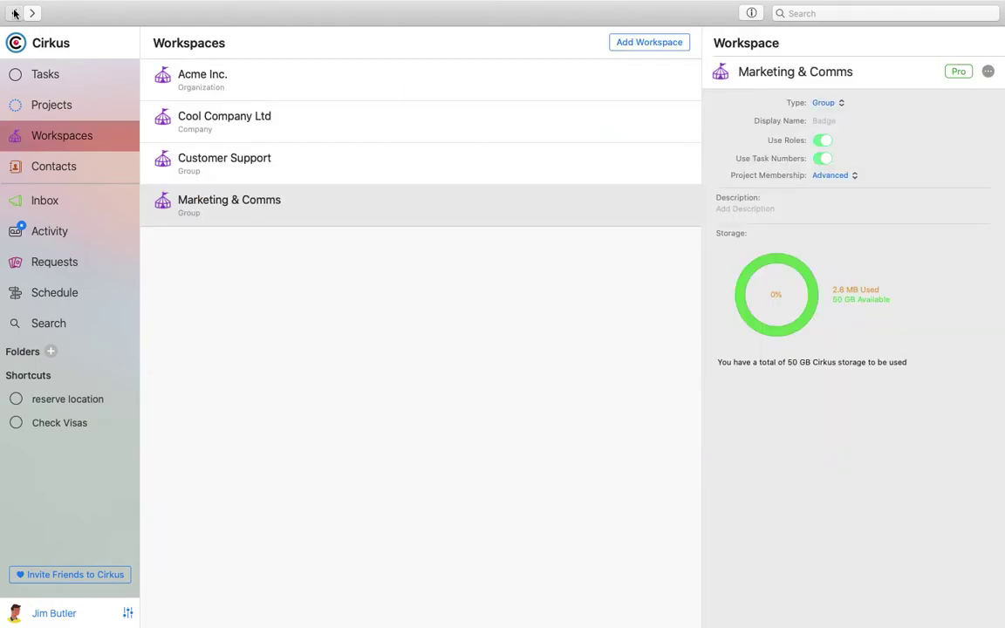
Step: Open the New Corporate Website project and view the browser options of the bug report "T&C checkbox can't be clicked"
click(52, 104)
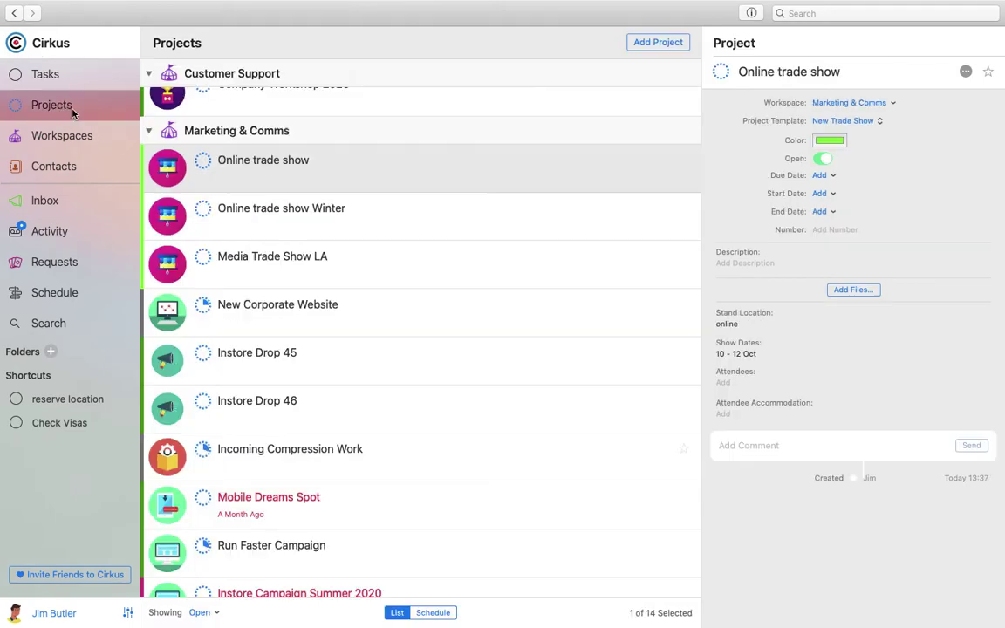
scroll(307, 318, down, 2)
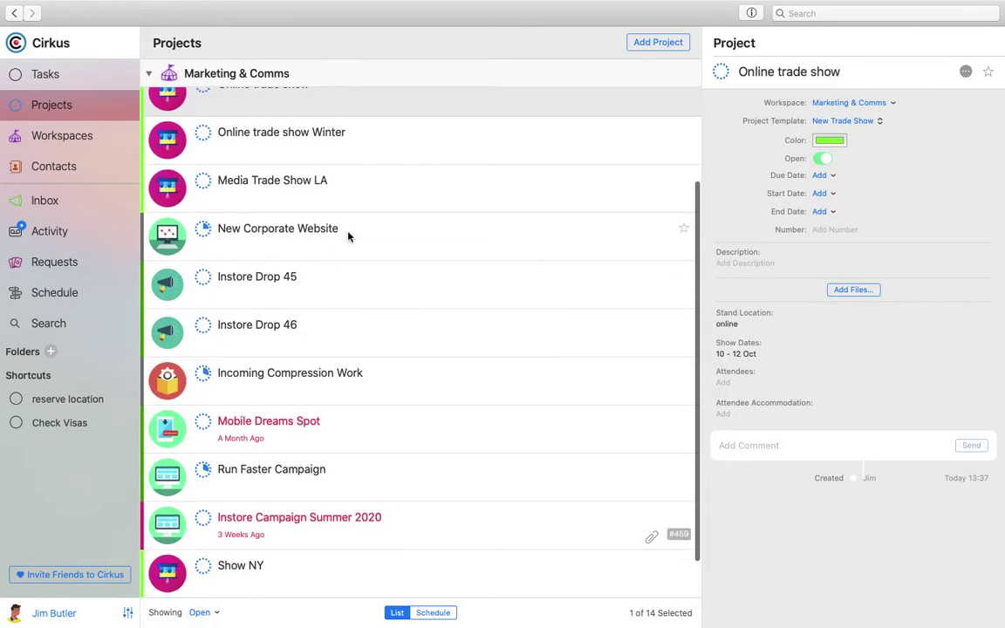
double_click(352, 231)
scroll(405, 392, down, 5)
scroll(404, 391, down, 10)
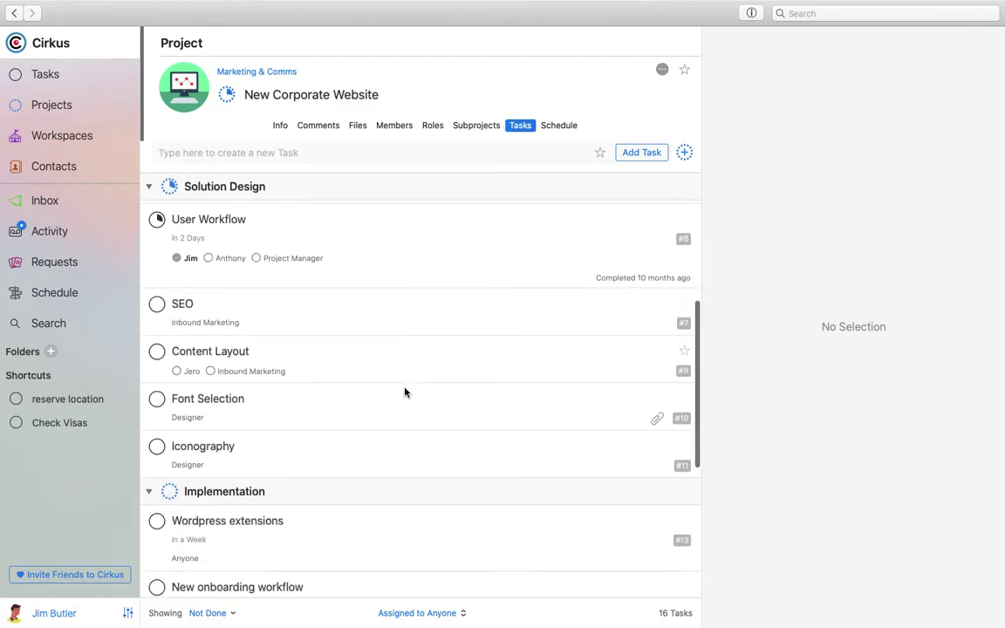
click(351, 480)
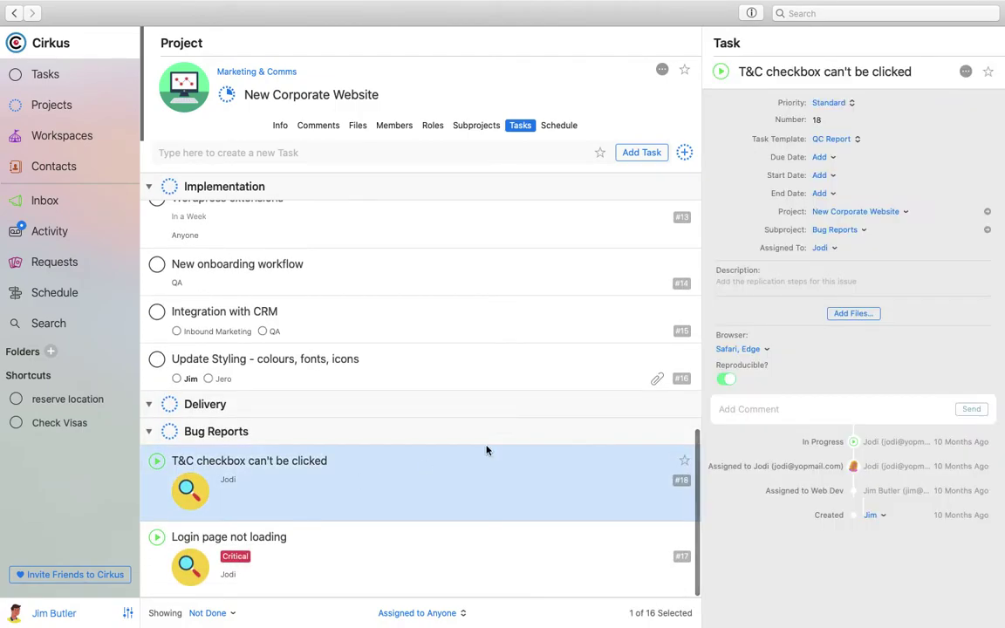
click(759, 350)
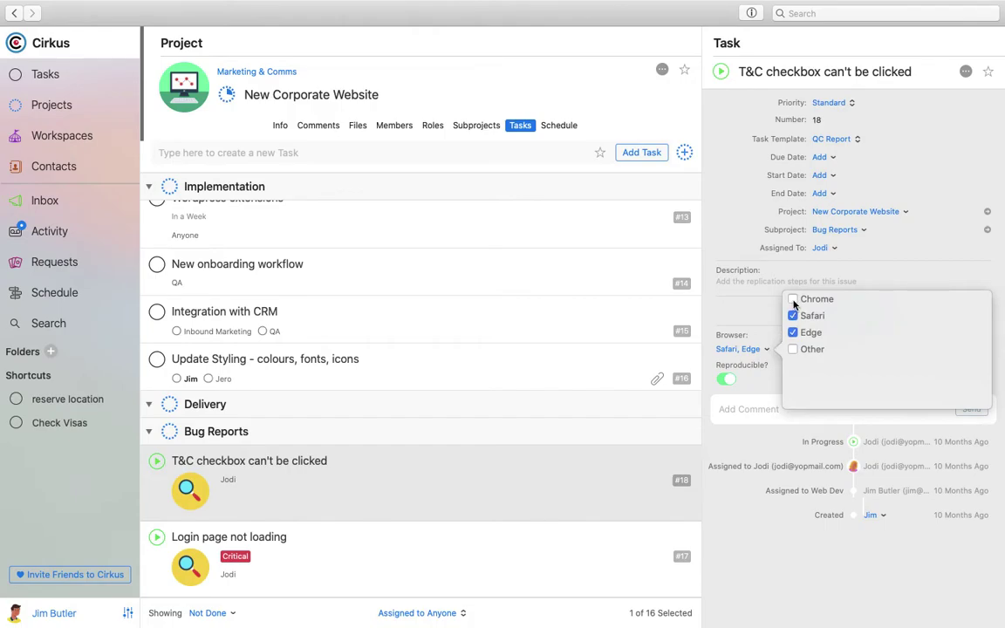
click(685, 281)
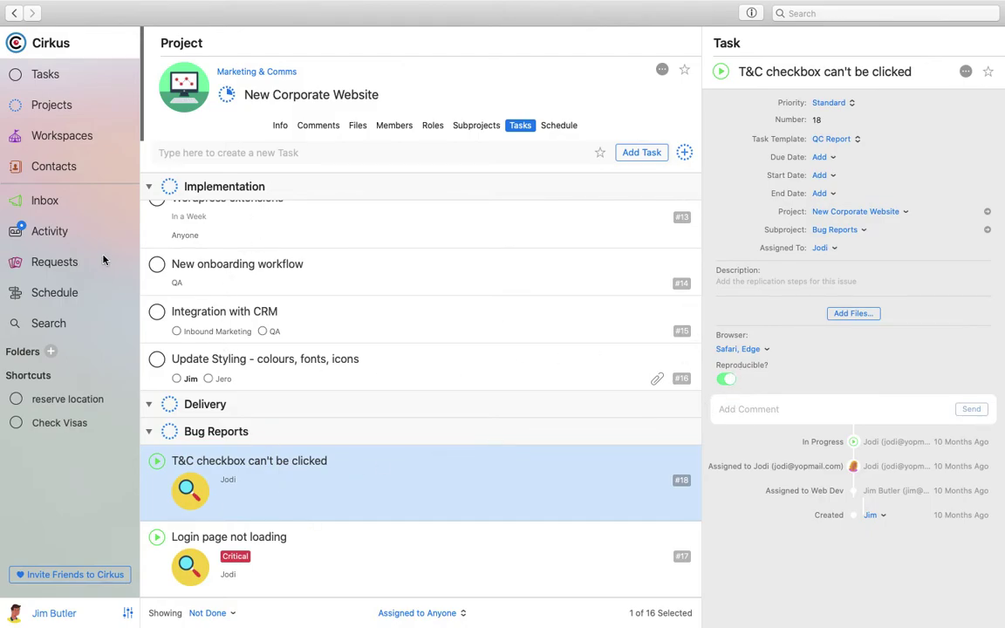
Step: Start a Bug Report request from the Product Requests category, choose Edge as its browser, and discard it
click(59, 267)
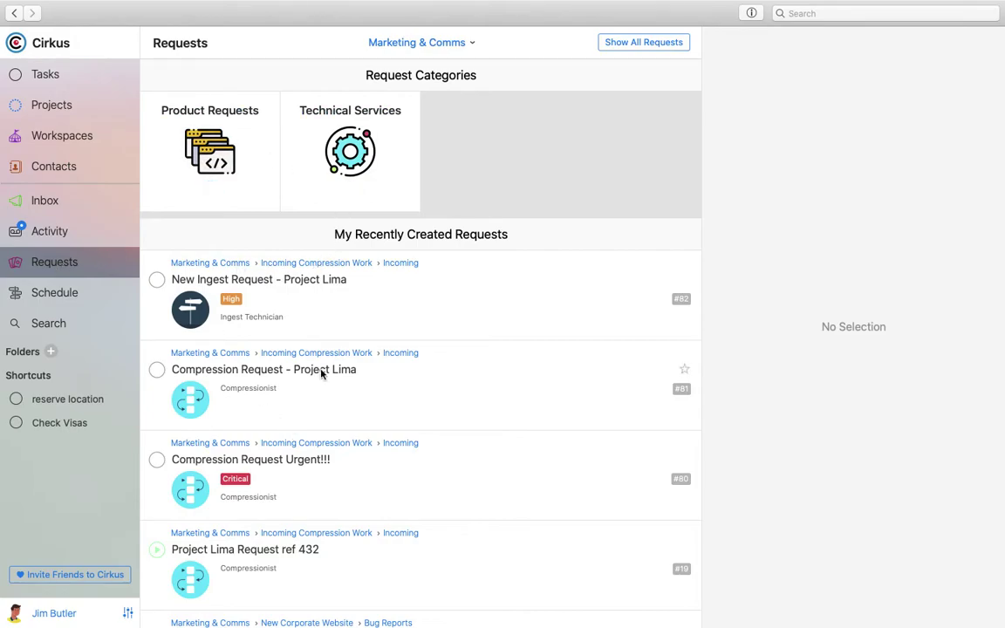
click(213, 147)
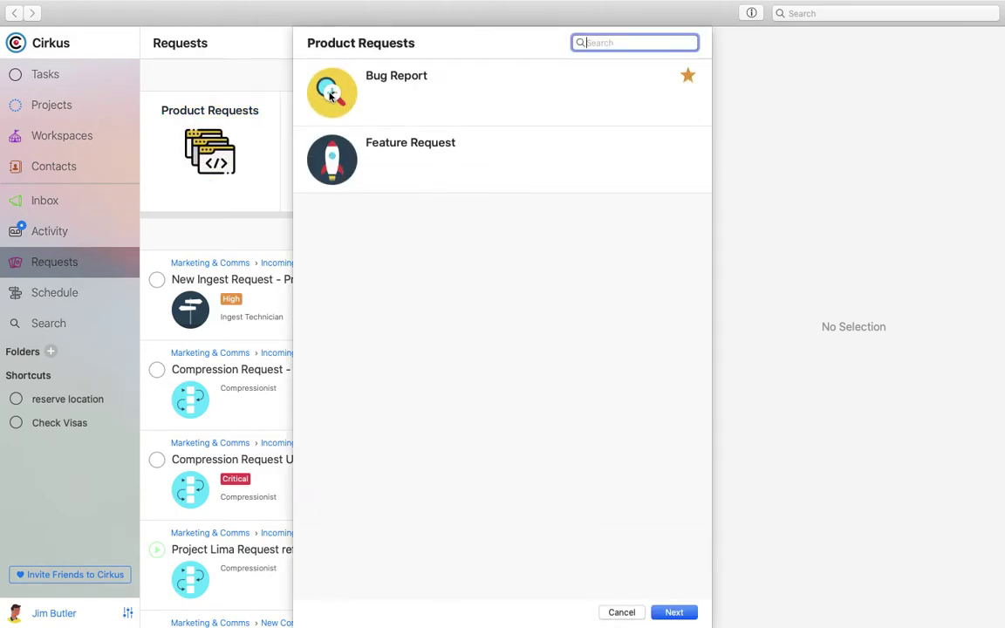
double_click(331, 94)
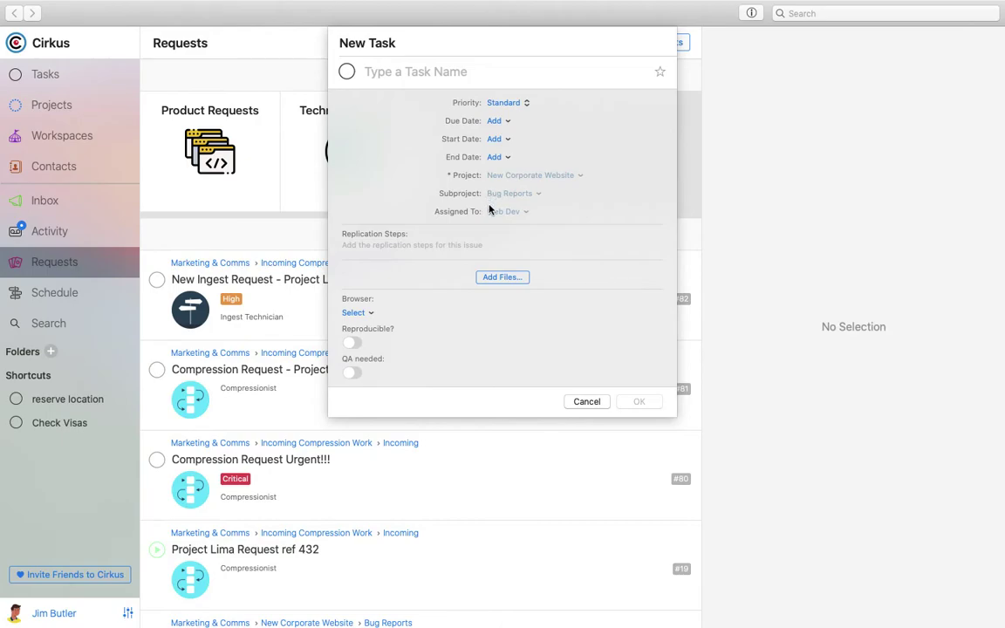
click(354, 313)
click(396, 297)
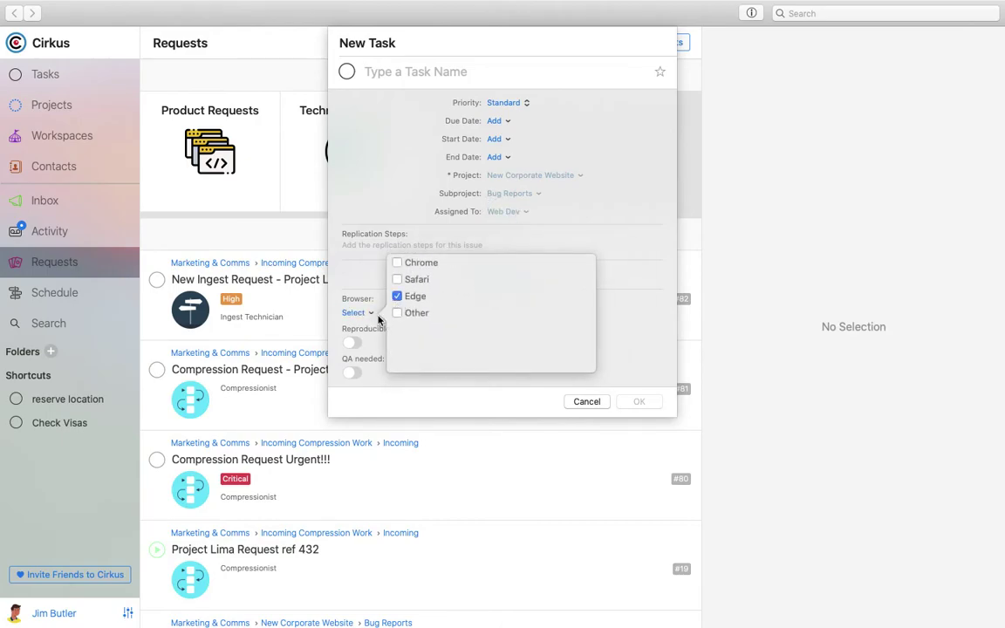
click(365, 350)
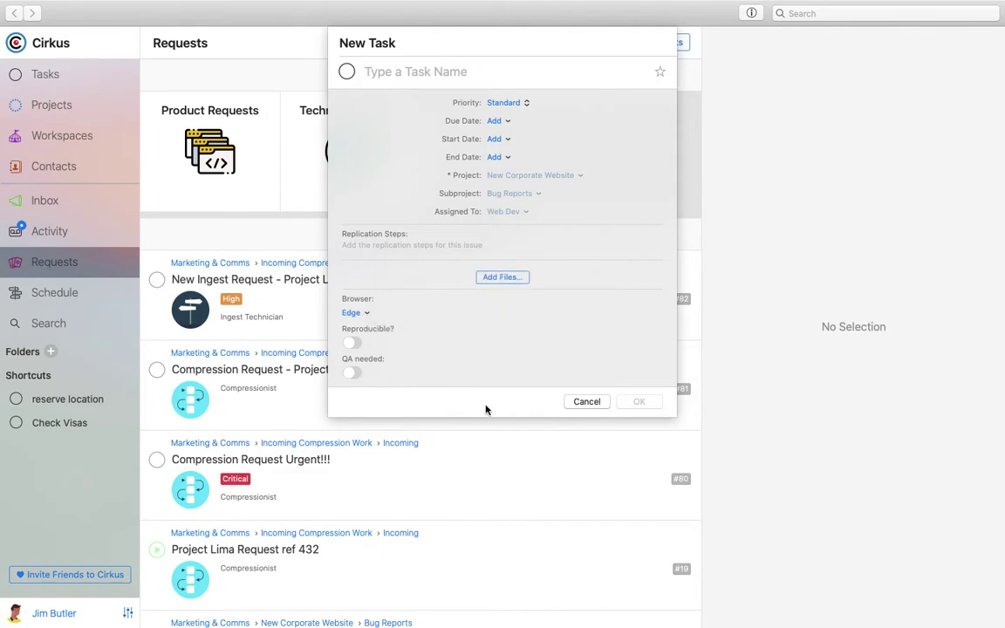
click(588, 403)
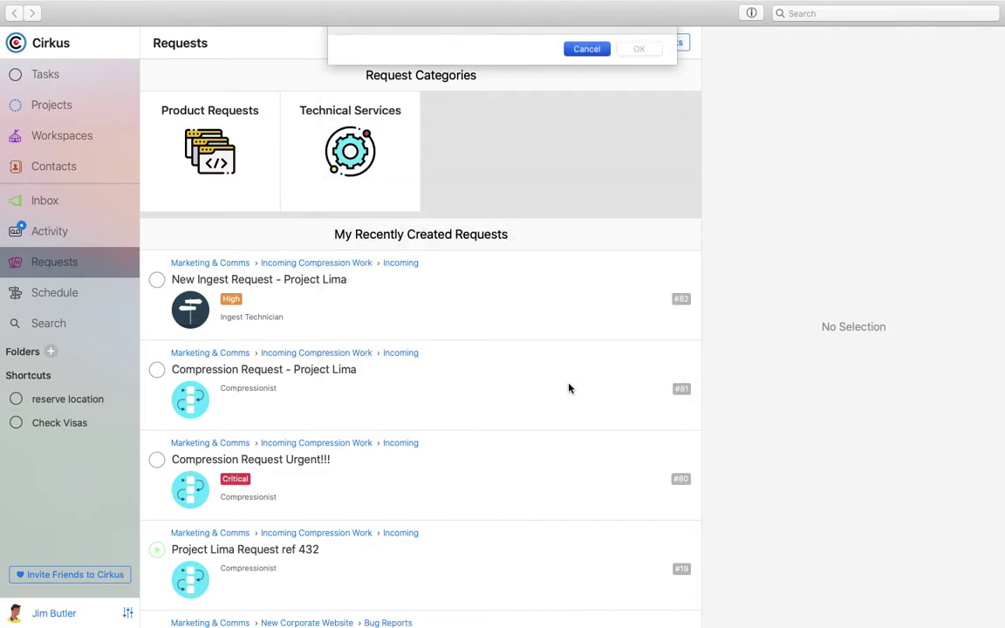
Step: Start a Compression Request from Technical Services, set its target to Social, view the Target Social options, and discard the request
click(343, 151)
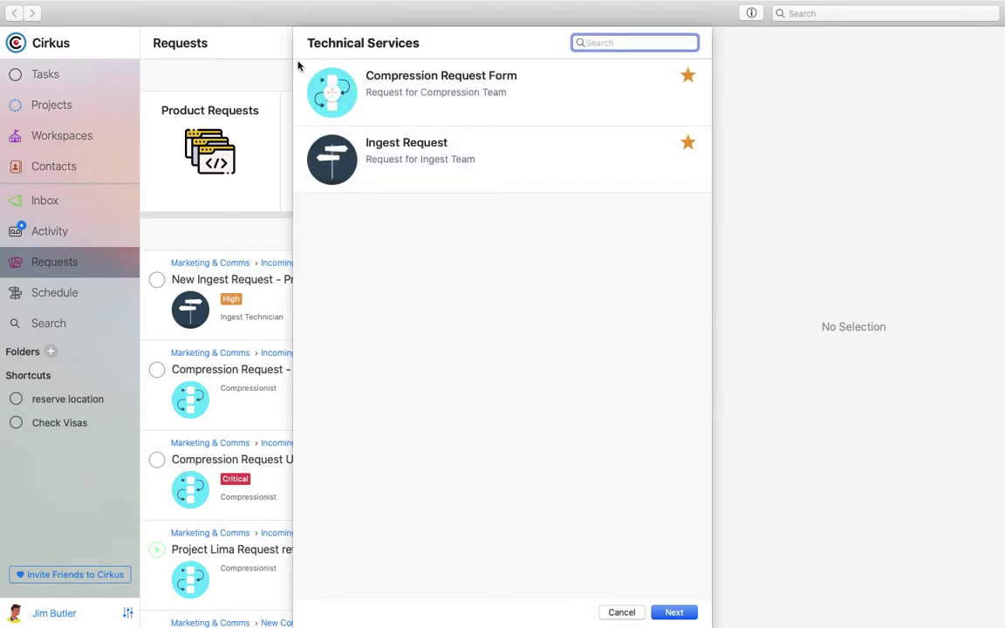
click(332, 98)
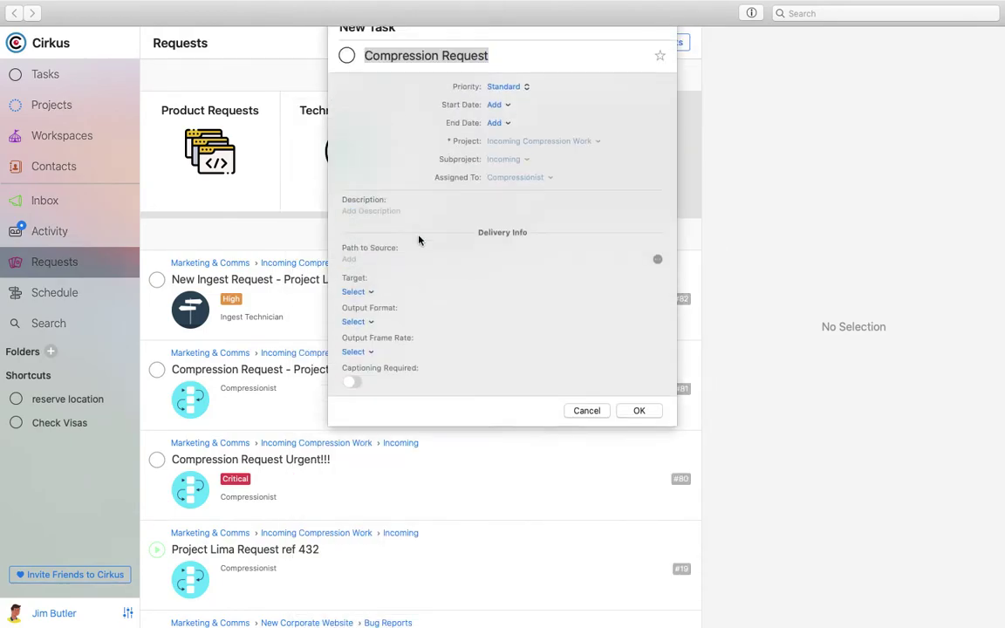
click(357, 327)
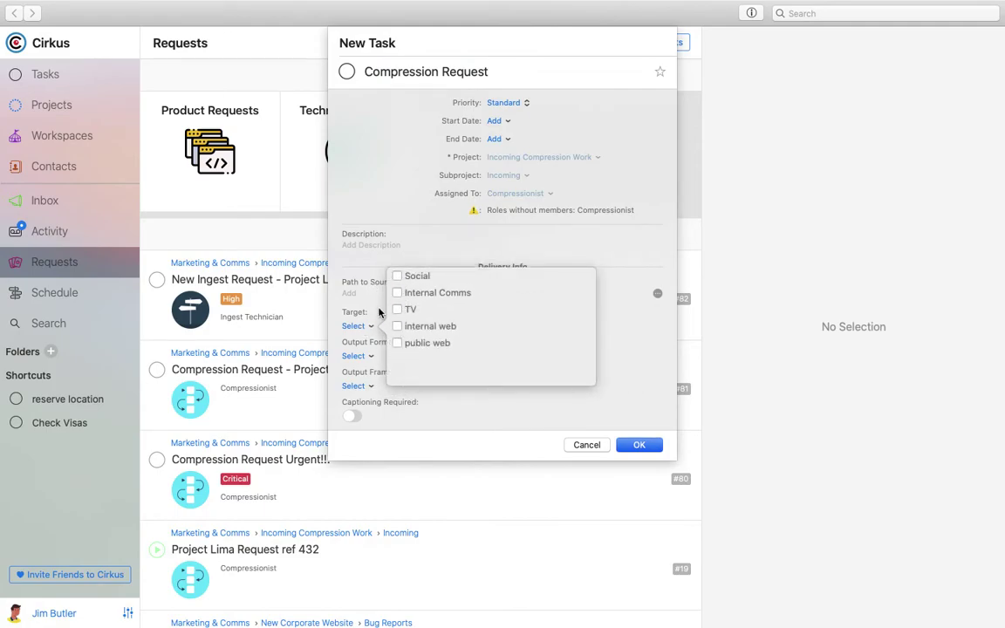
click(397, 276)
click(441, 368)
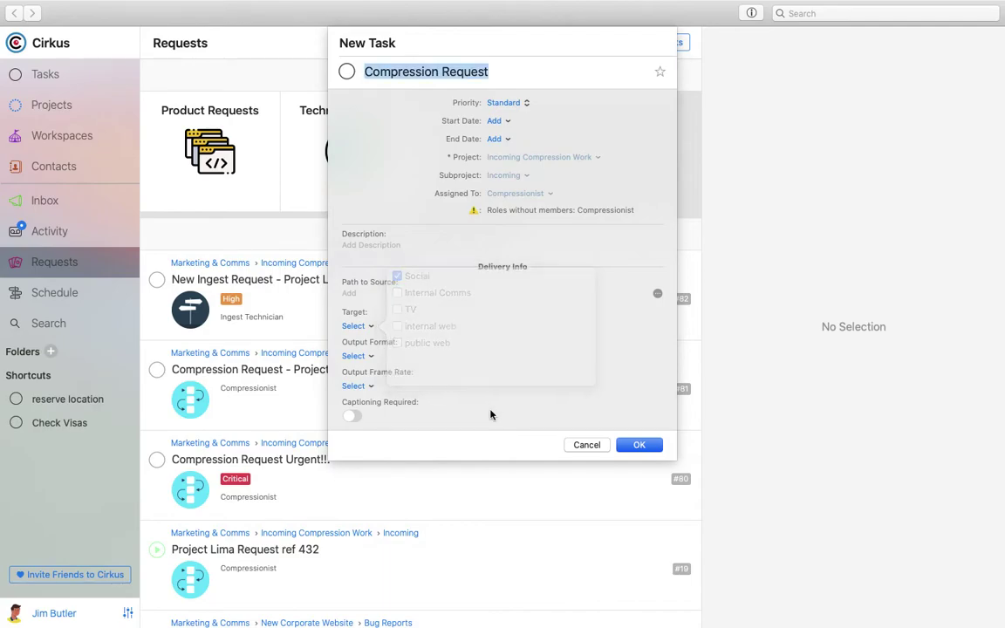
click(363, 354)
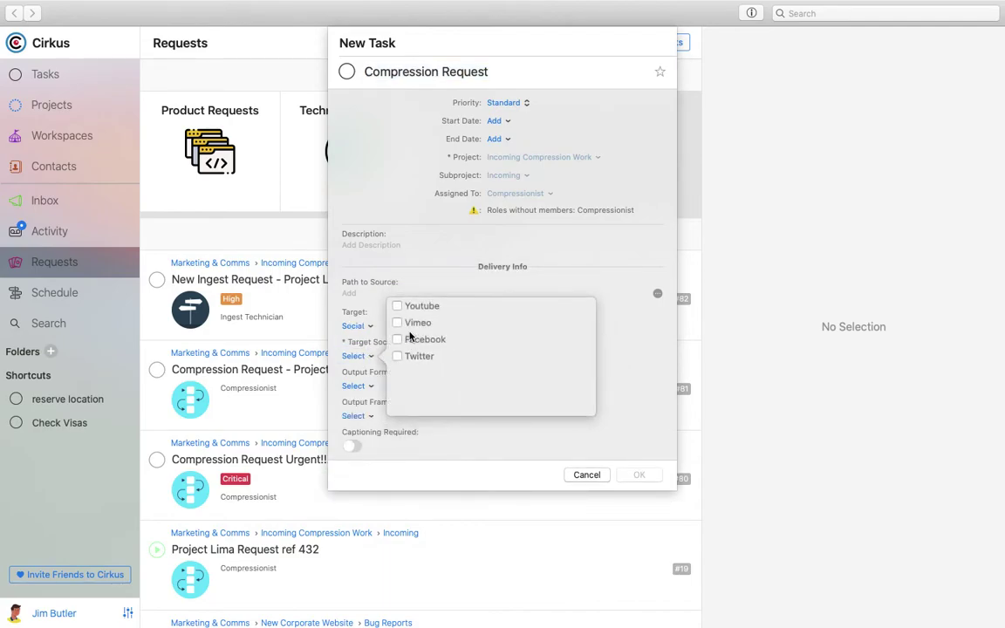
click(597, 267)
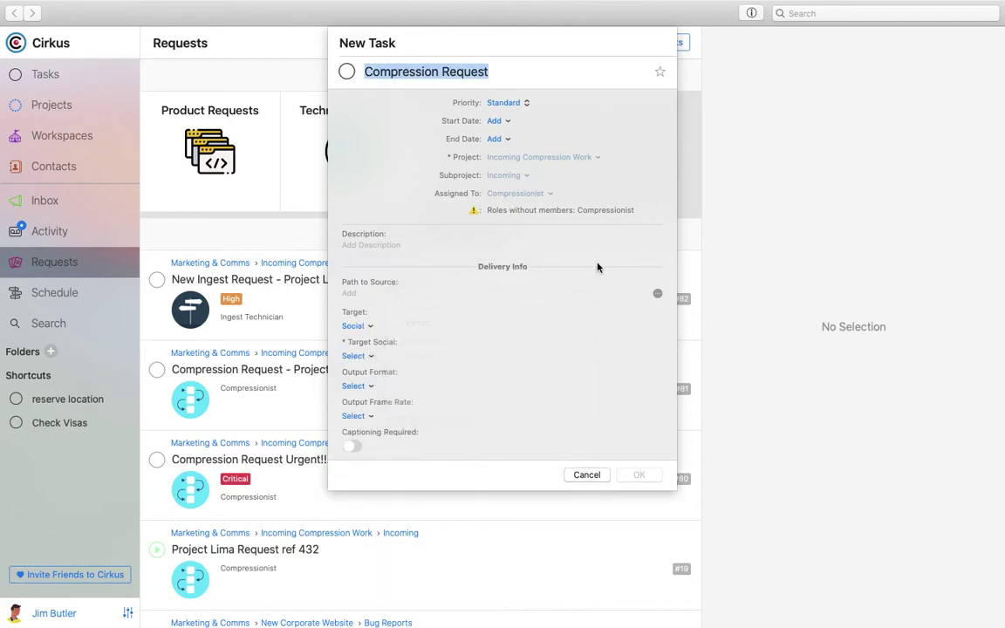
click(587, 476)
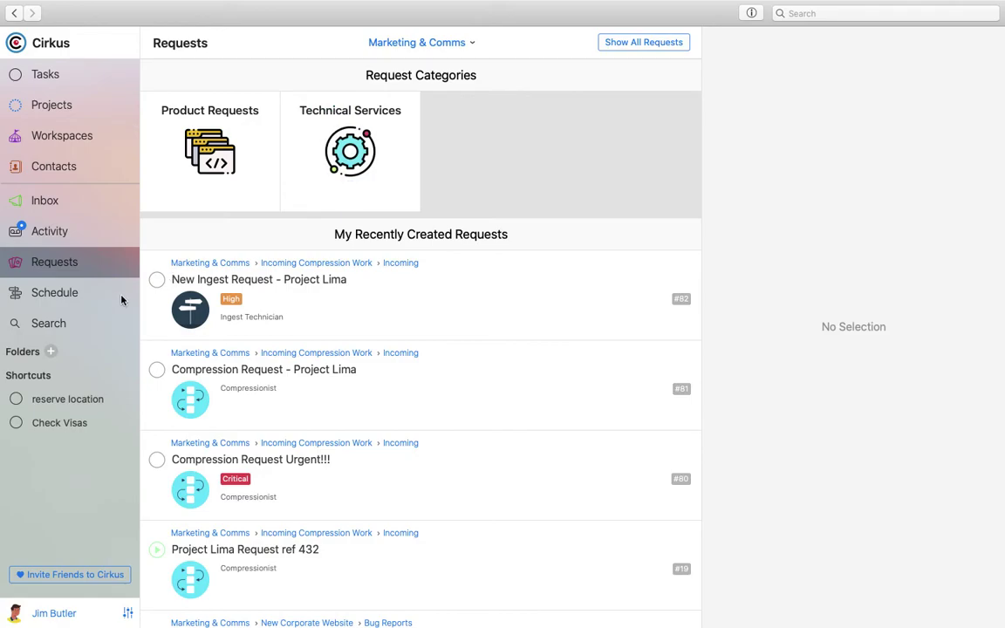
Step: Open the Marketing & Comms schedule, view the Update Styling and Sitemap design task details, and look through all people and resource rows
click(77, 298)
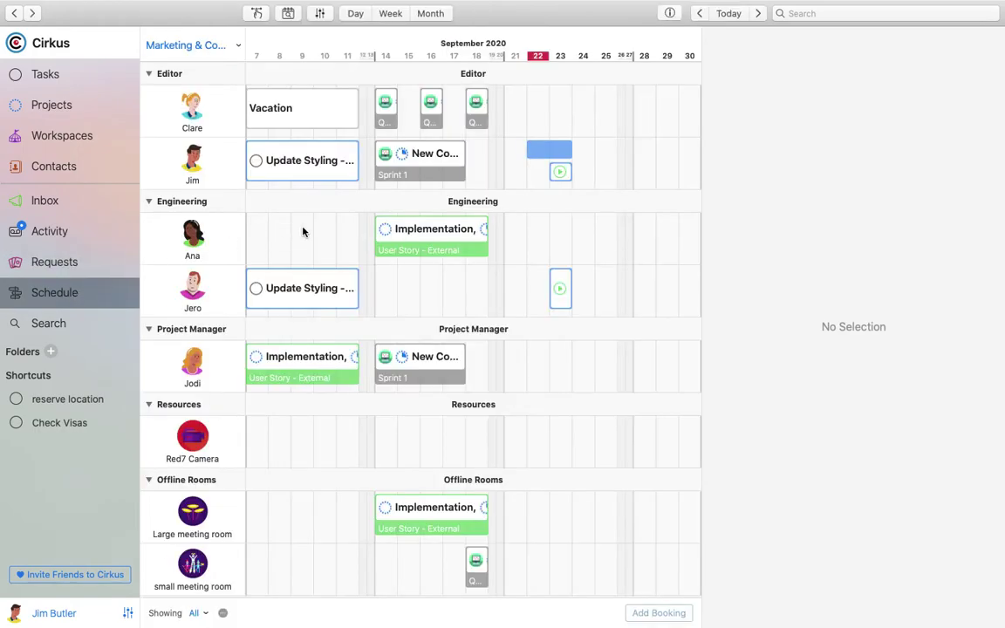
click(298, 161)
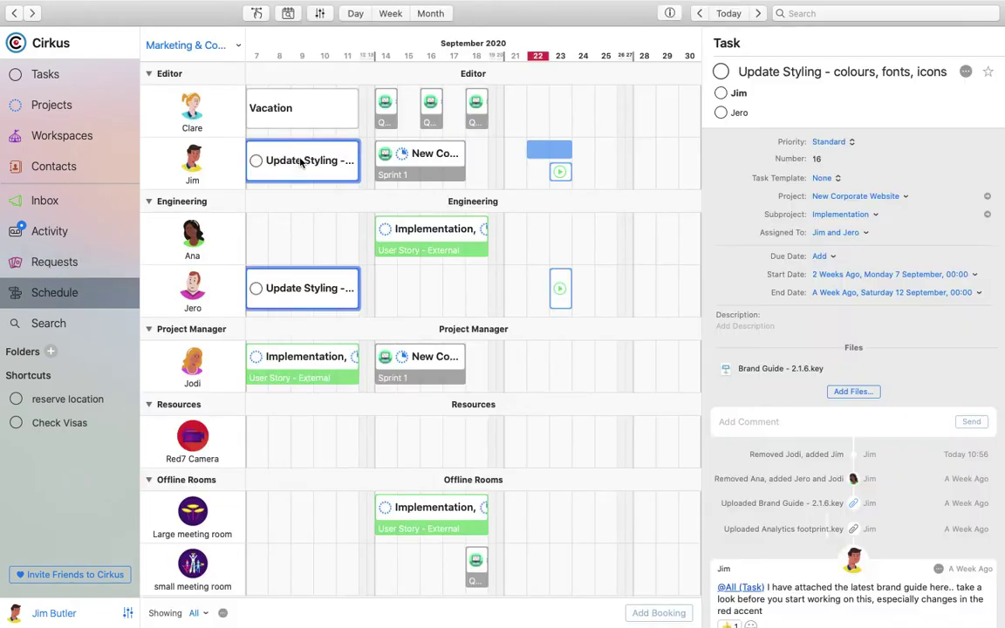
click(560, 174)
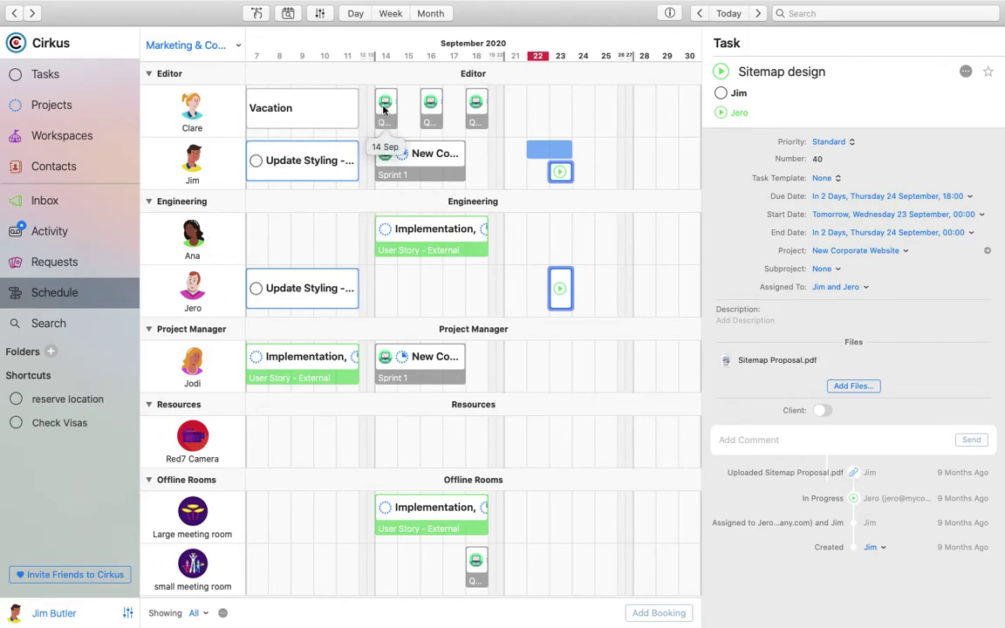
scroll(369, 474, down, 1)
scroll(368, 474, down, 5)
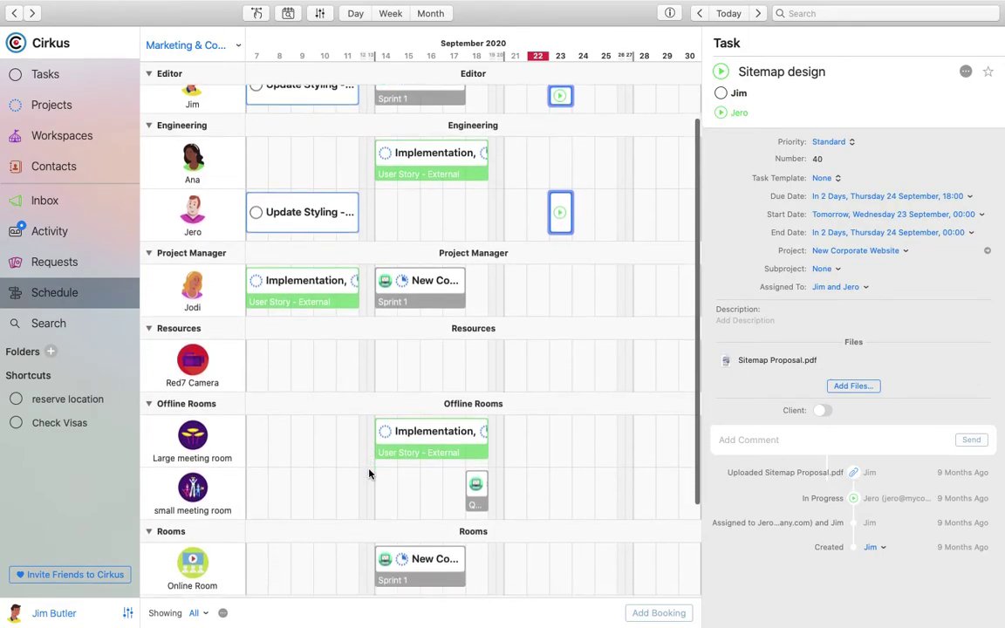
scroll(368, 474, down, 2)
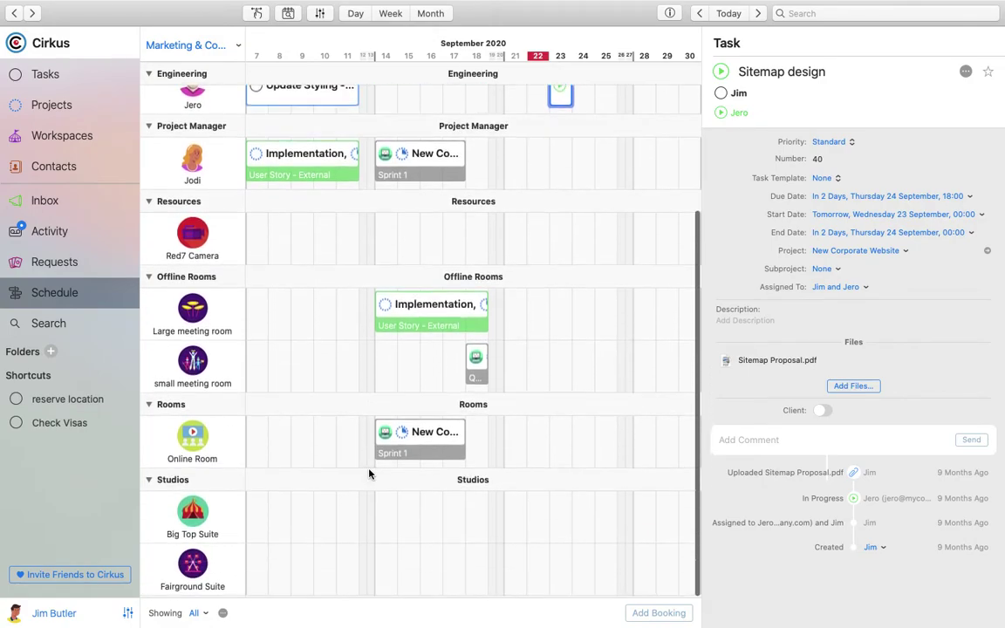
scroll(368, 474, up, 6)
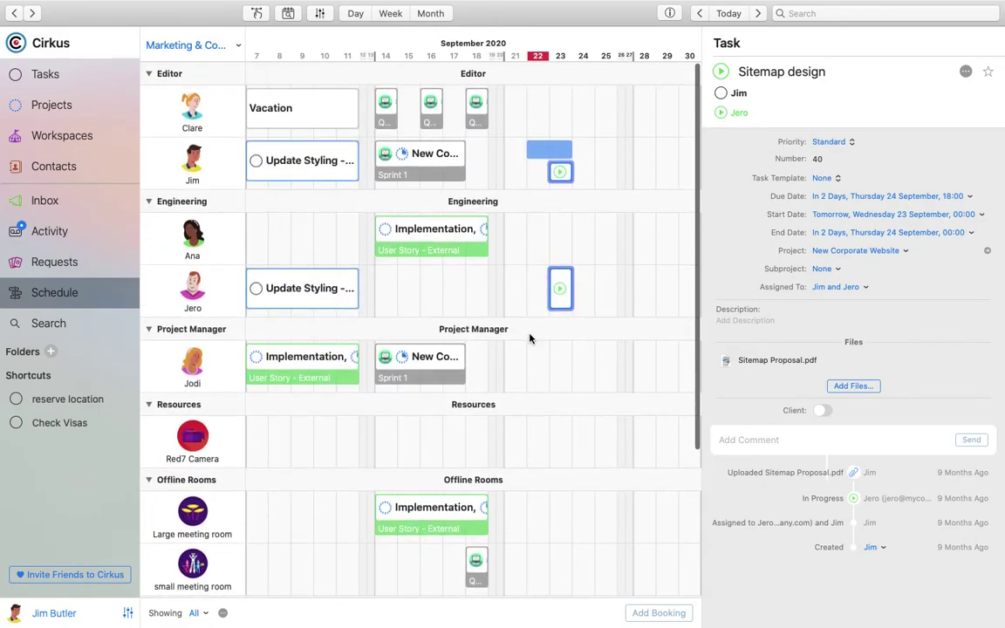
Step: View the schedule's Hours of Interest and Weekends settings, and enlarge the September timeline to show fewer days
click(320, 13)
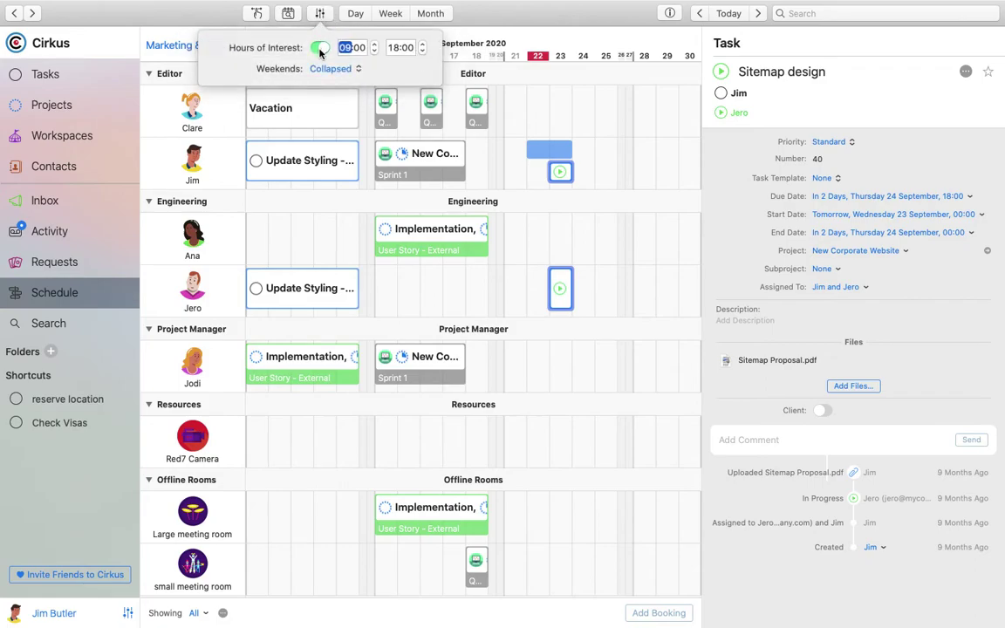
click(318, 48)
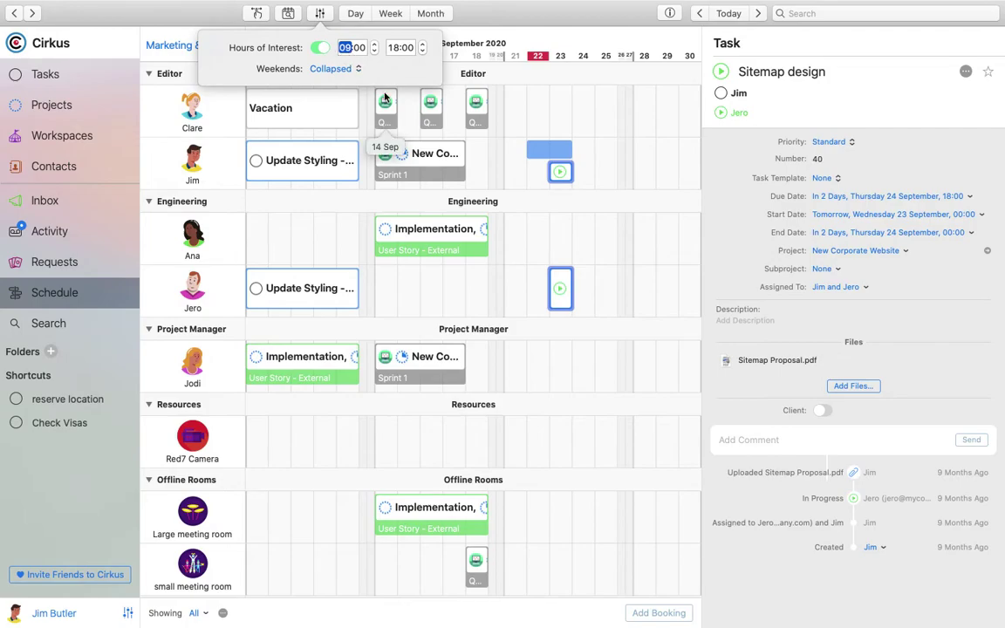
click(502, 106)
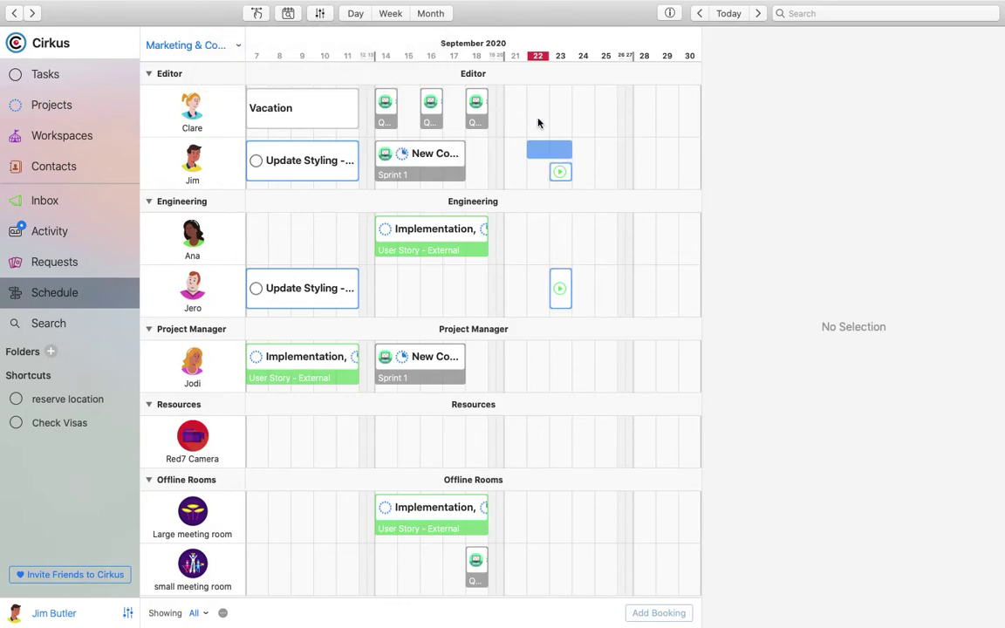
key(super+plus)
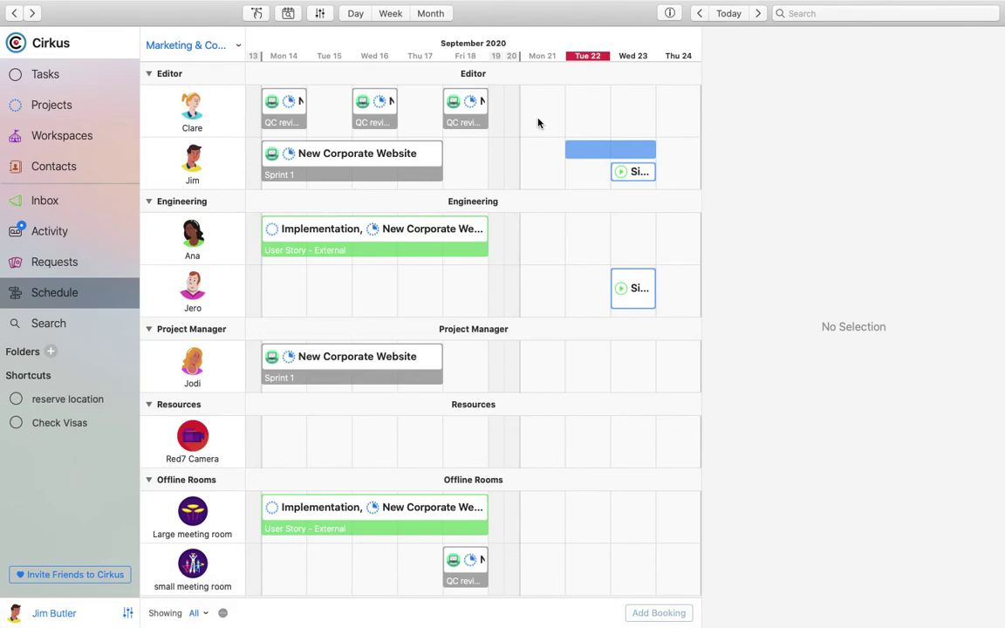
Step: Show the hours of Tuesday 22 September in the schedule and widen the timeline to include the neighbouring days
click(578, 58)
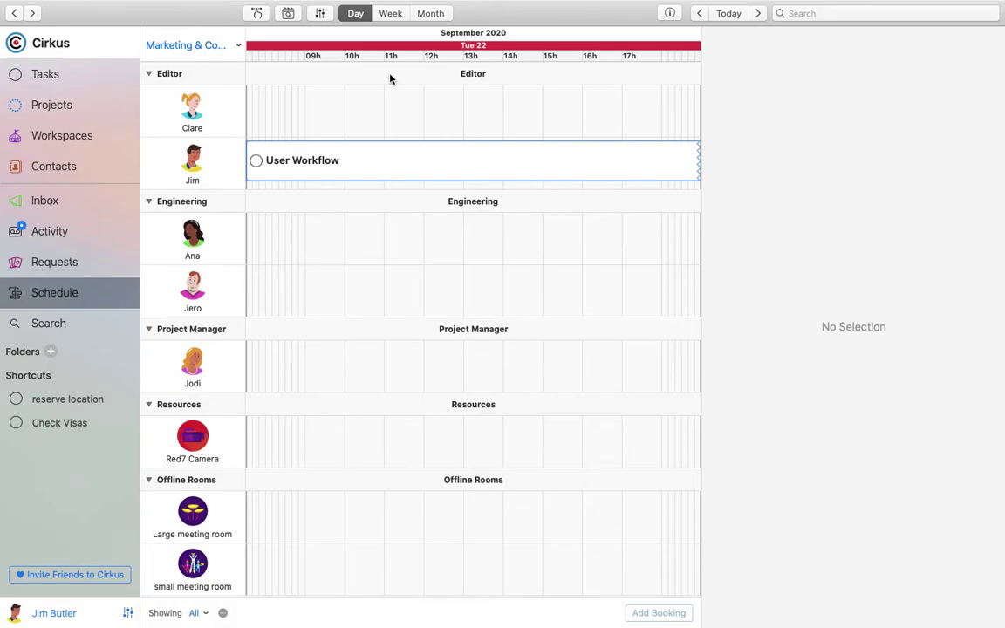
scroll(390, 78, down, 5)
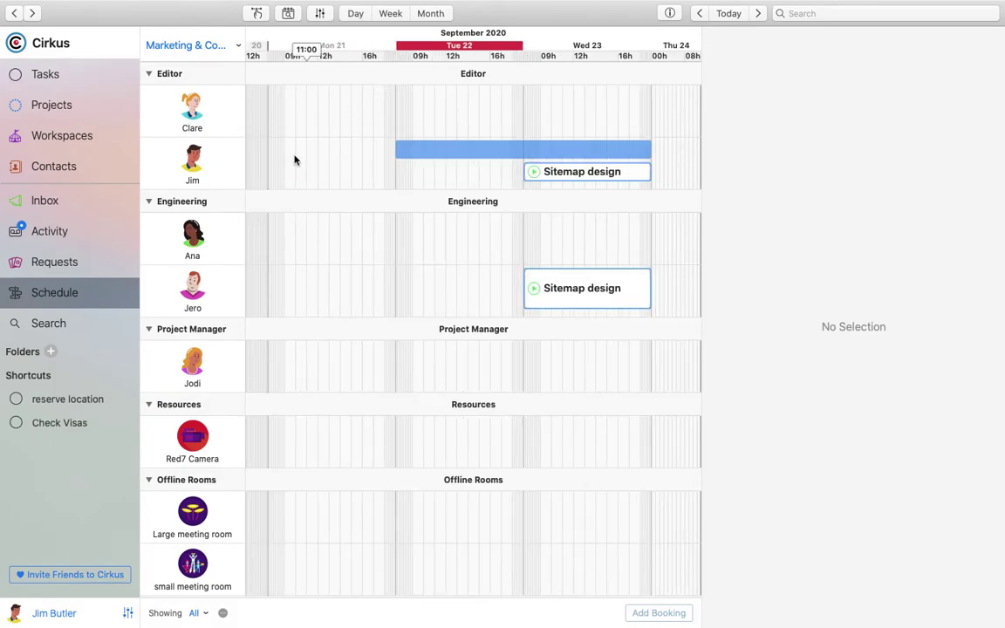
Step: Open the Marketing & Comms search page and display its task search conditions
click(60, 327)
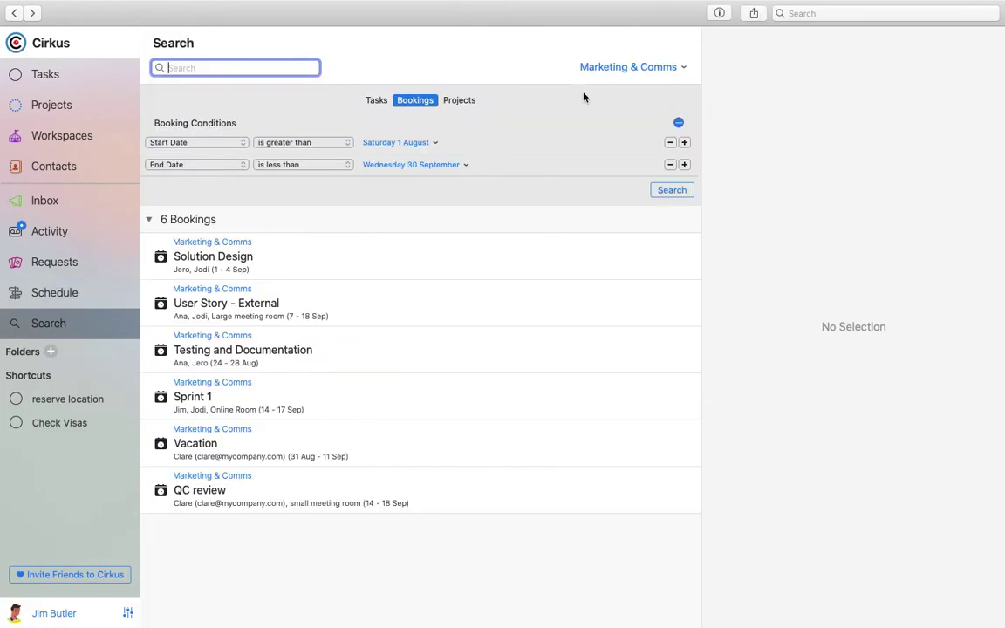
click(824, 13)
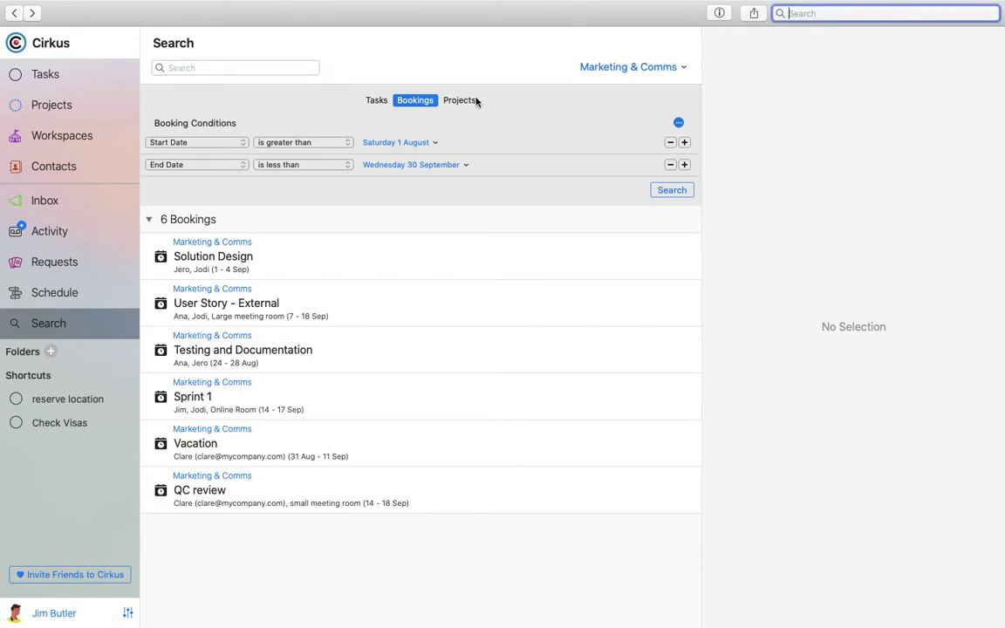
click(378, 101)
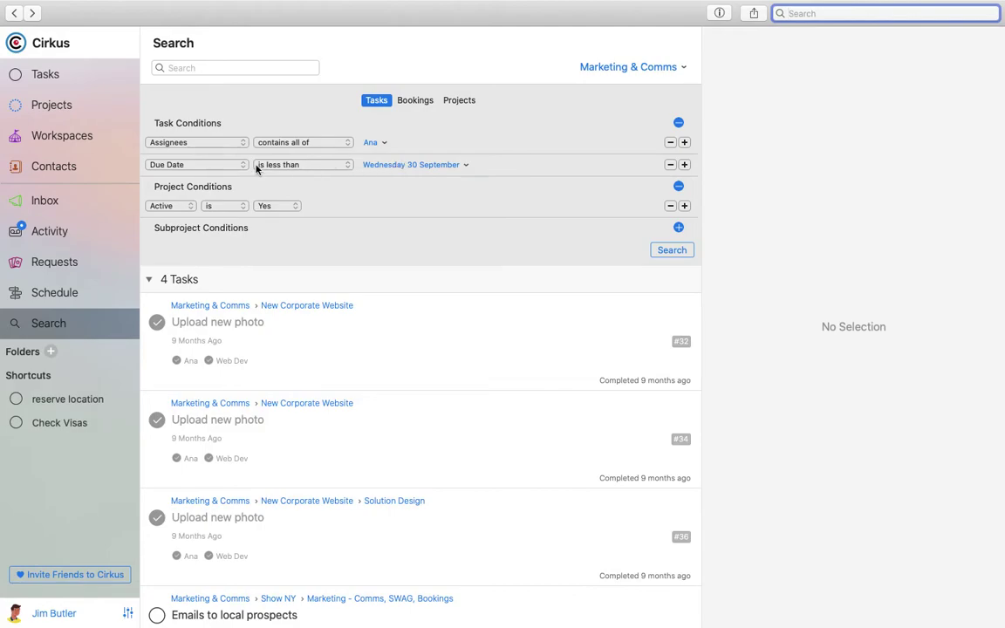
Step: Set the task search's Due Date limit to less than Monday 30 November, run the search, and look through the results
click(427, 165)
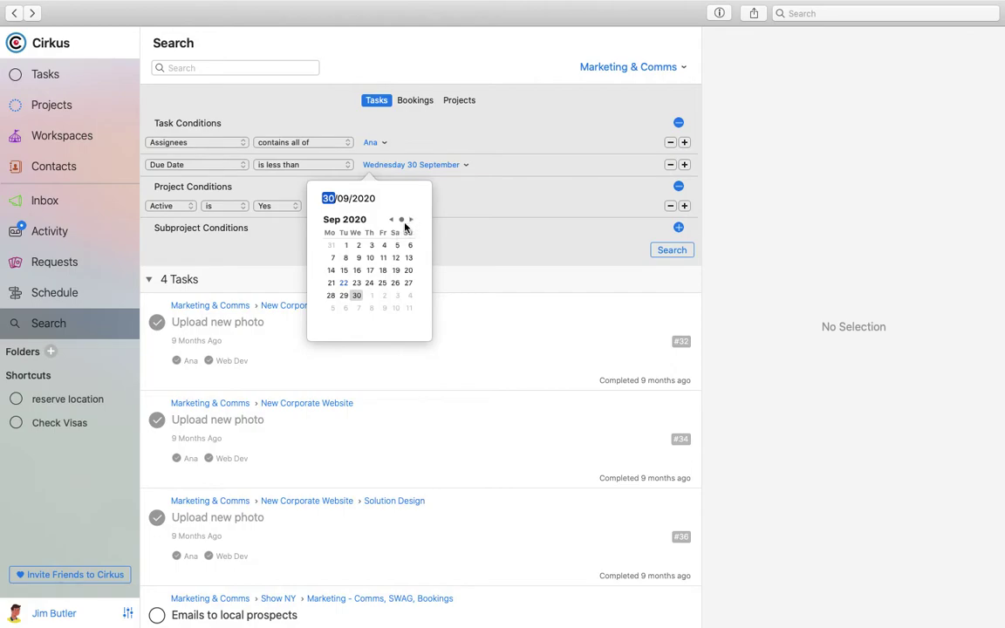
click(412, 220)
click(412, 220)
click(331, 308)
click(512, 202)
click(665, 251)
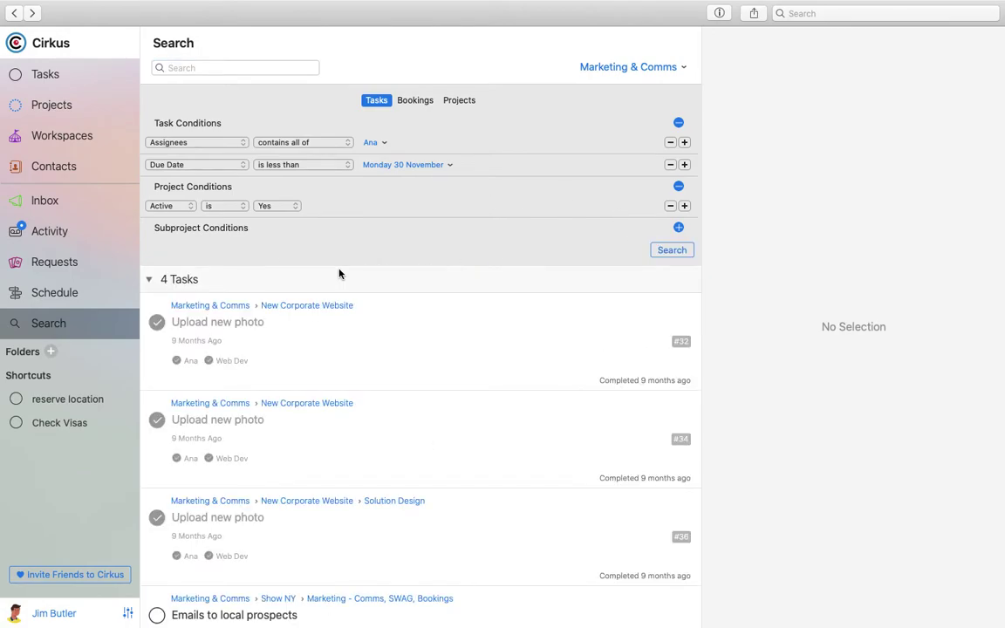
scroll(315, 343, down, 2)
scroll(390, 303, up, 2)
Step: View the fields available for project conditions and task conditions without changing the search criteria
click(187, 206)
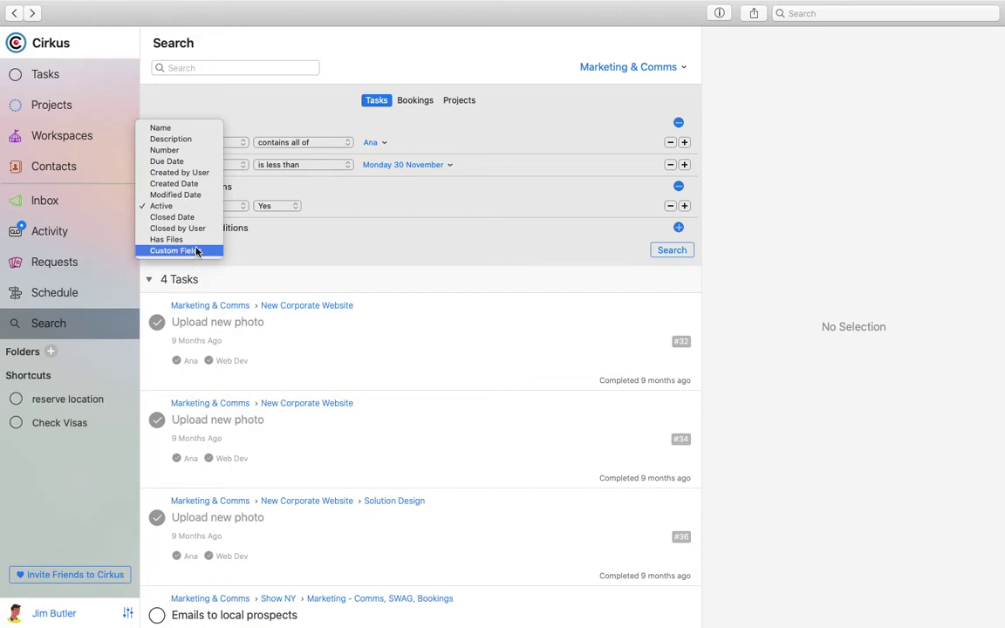
click(382, 207)
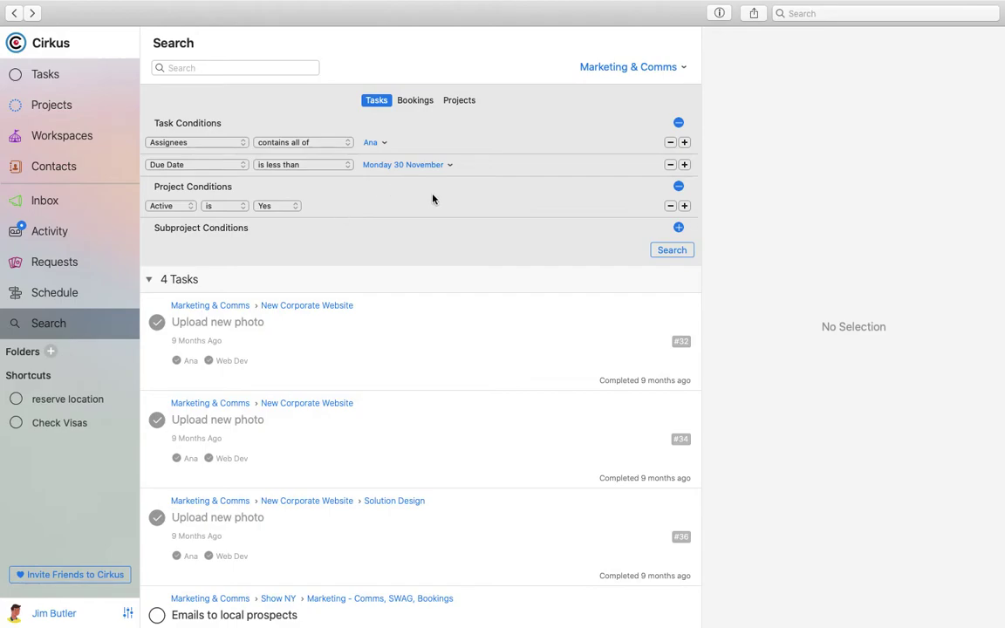
click(228, 163)
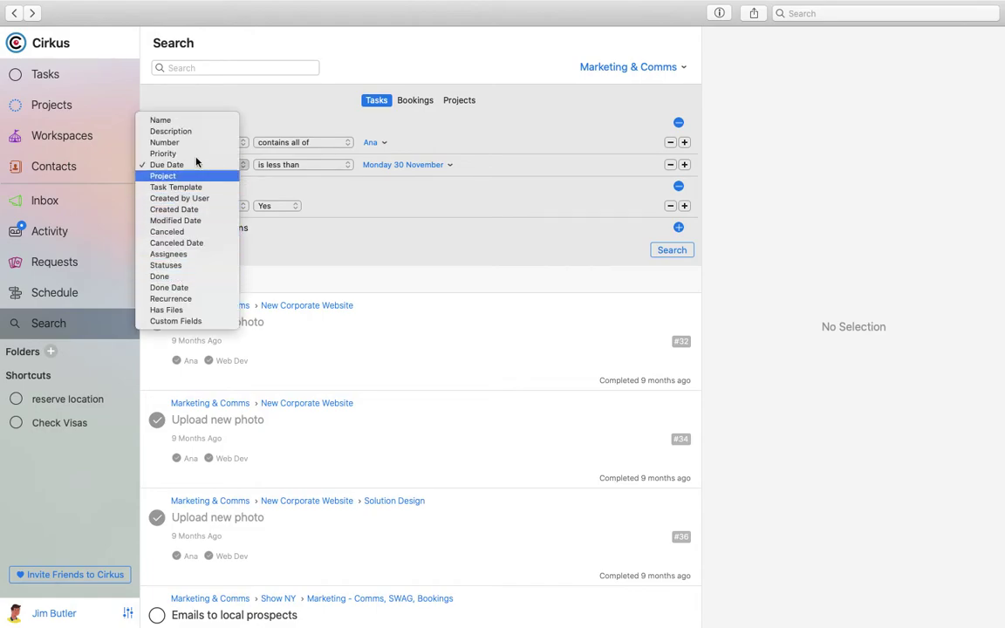
click(418, 220)
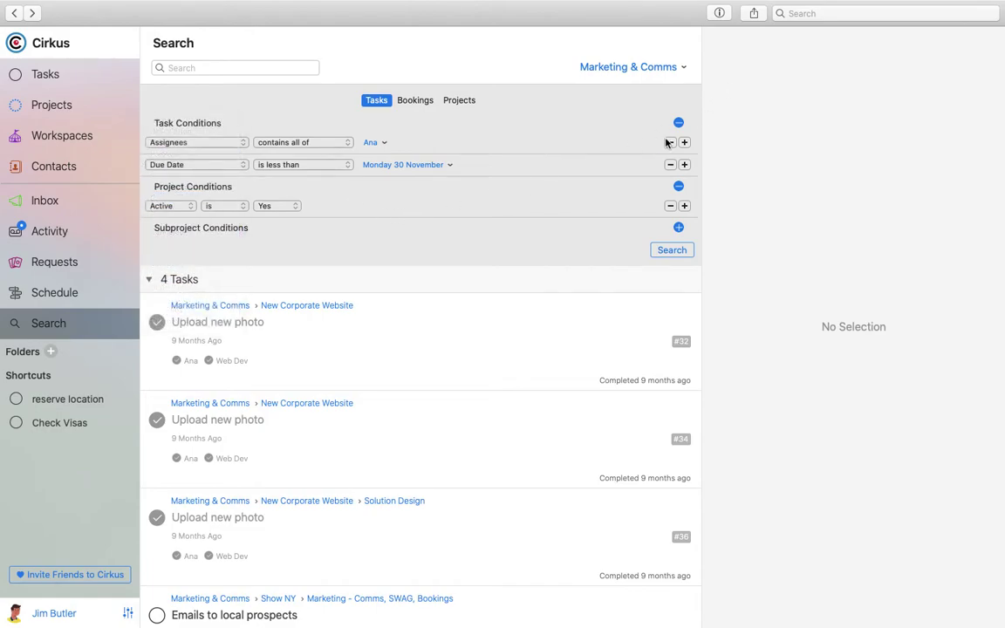
Step: Export the task search results to CSV with the Comma (,) delimiter and the Standard format
click(755, 15)
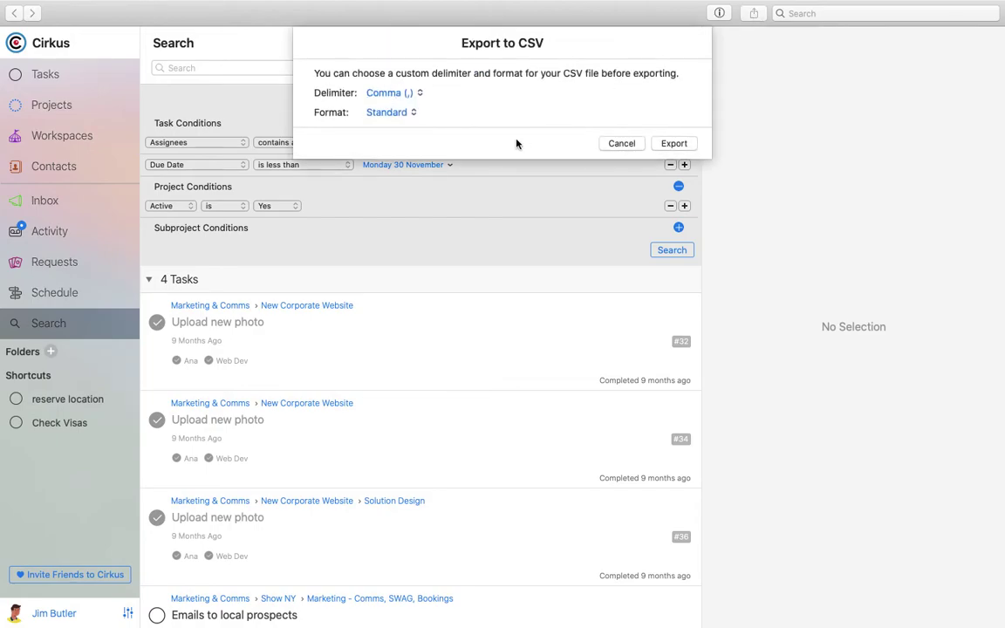
click(405, 99)
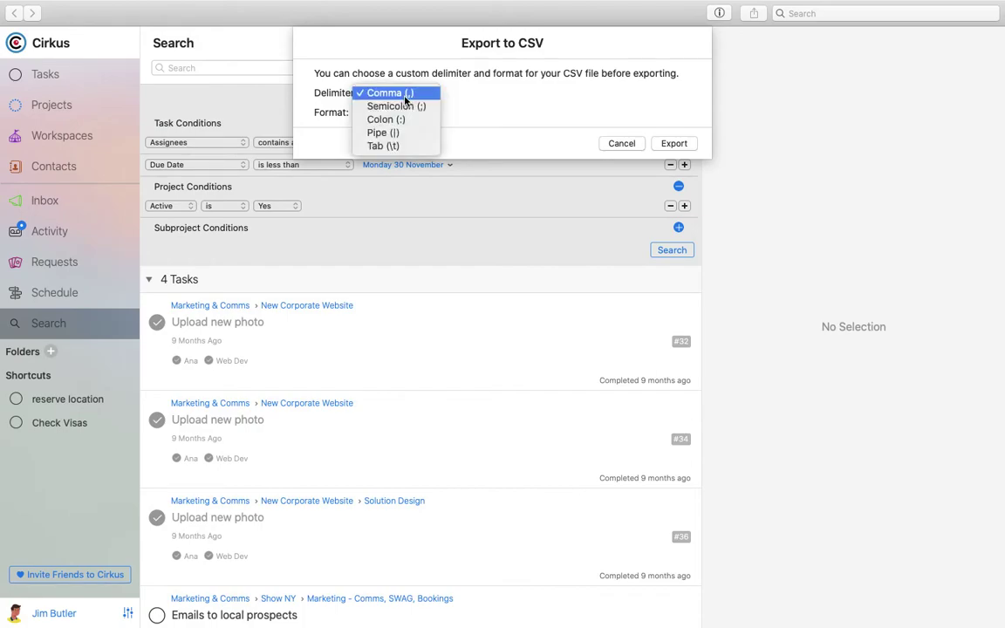
click(415, 94)
click(404, 113)
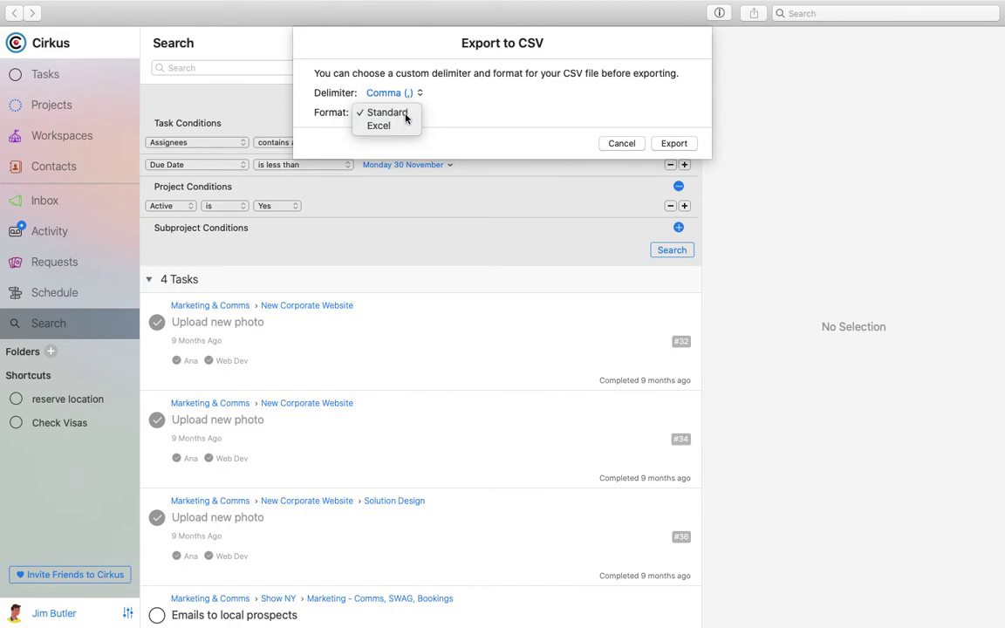
click(407, 113)
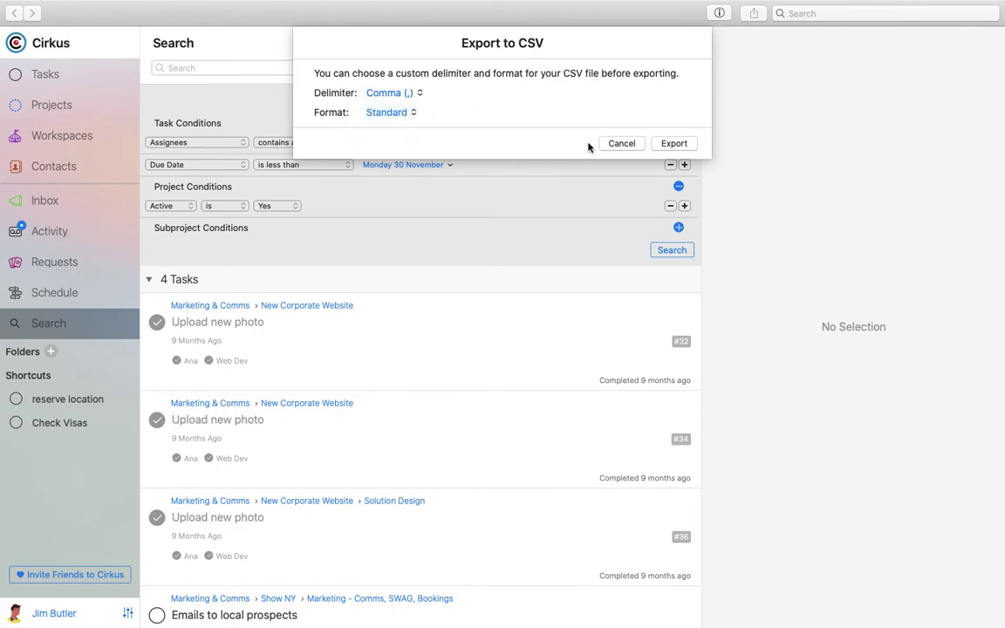
click(679, 145)
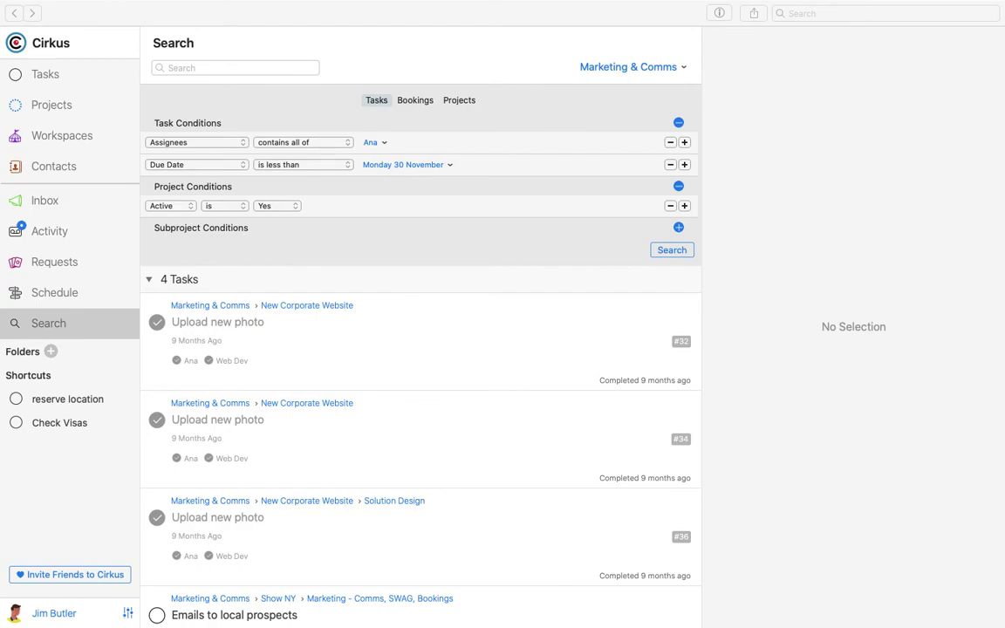
Step: Leave full screen, bring the exported tasks spreadsheet into view in Numbers, and examine its columns through to the cancellation and deletion fields
mouse_move(136, 5)
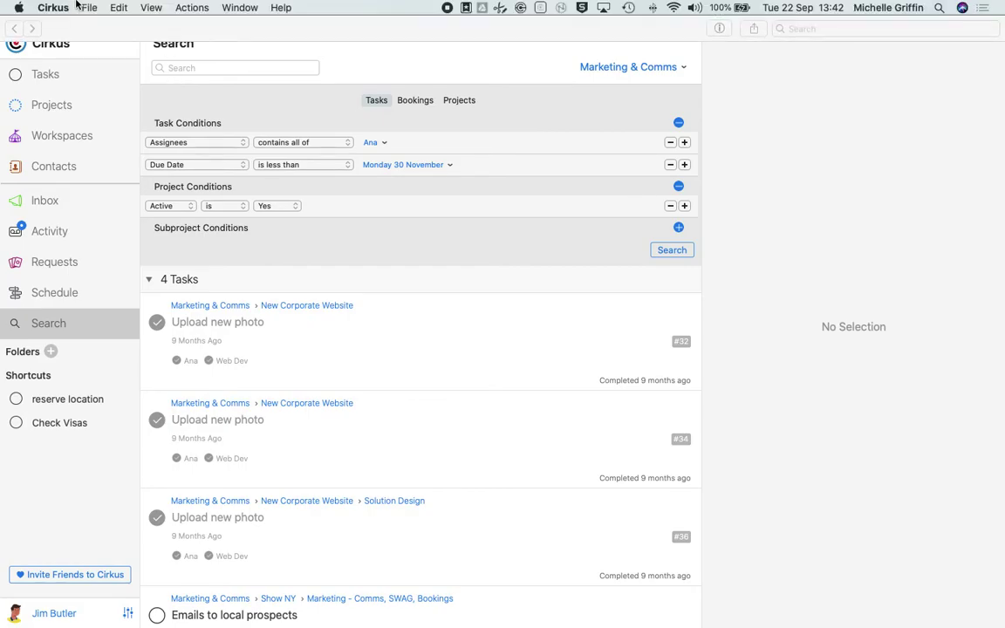
click(41, 28)
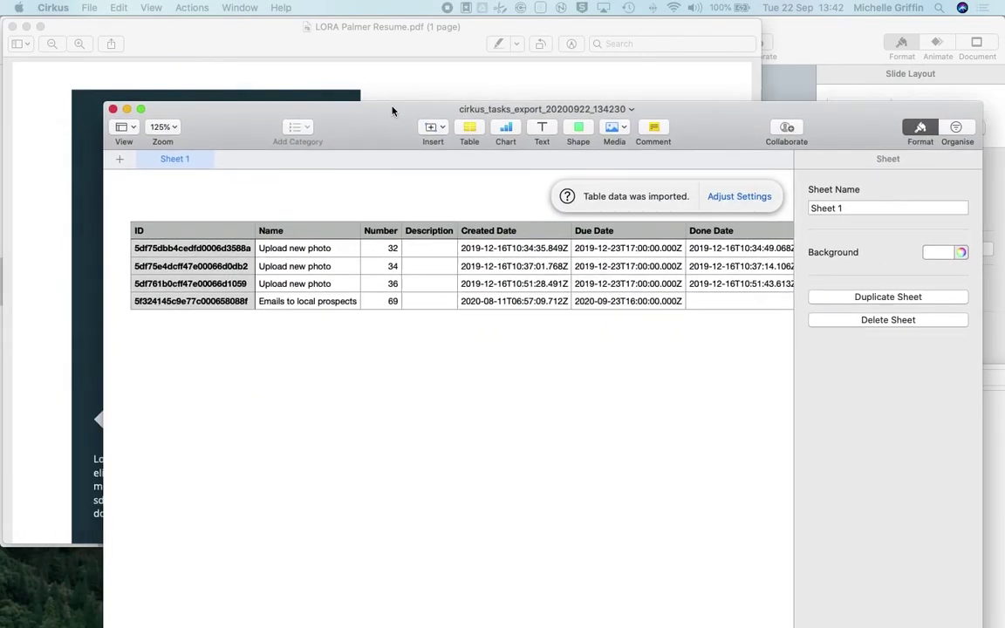
drag(393, 111, 409, 25)
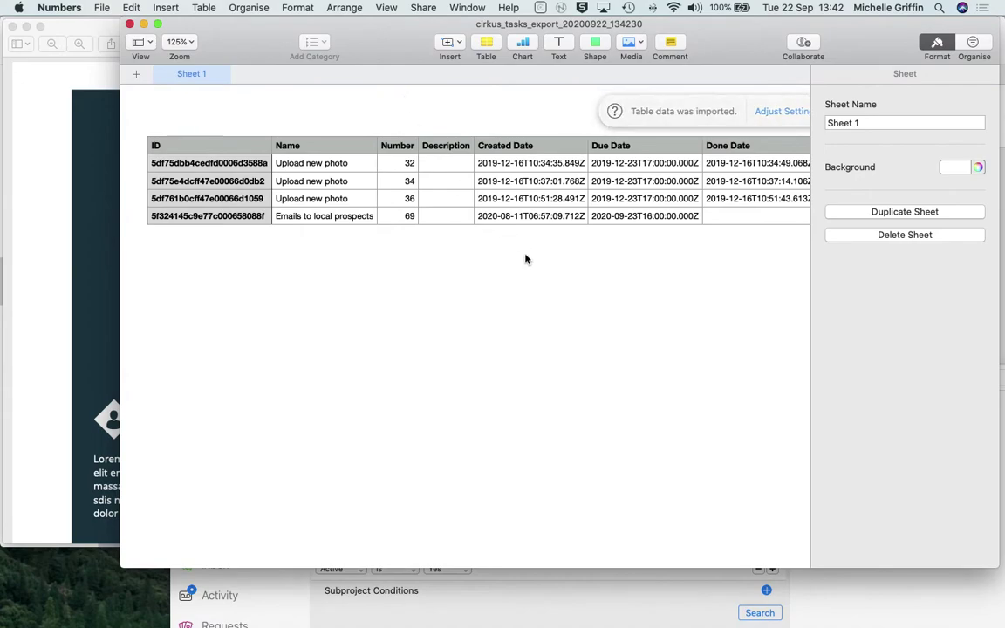
scroll(525, 259, right, 5)
scroll(526, 259, right, 10)
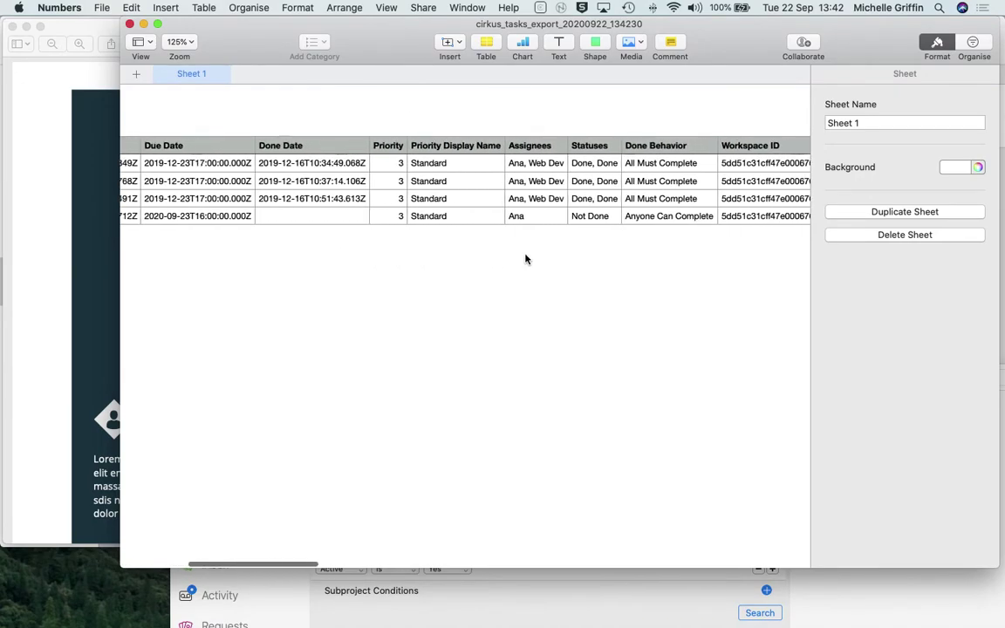
scroll(526, 259, right, 10)
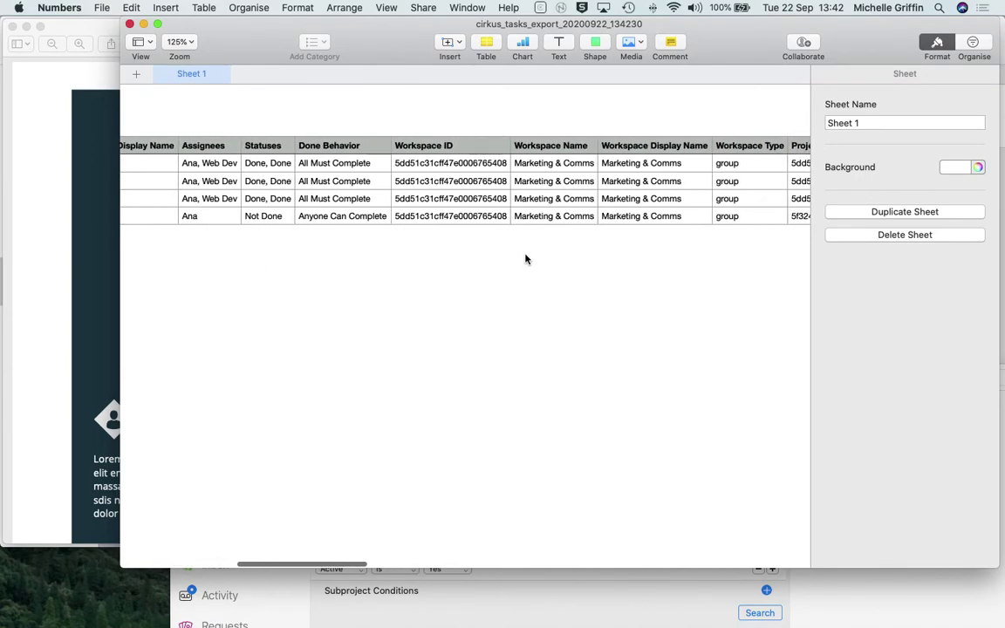
scroll(525, 259, right, 10)
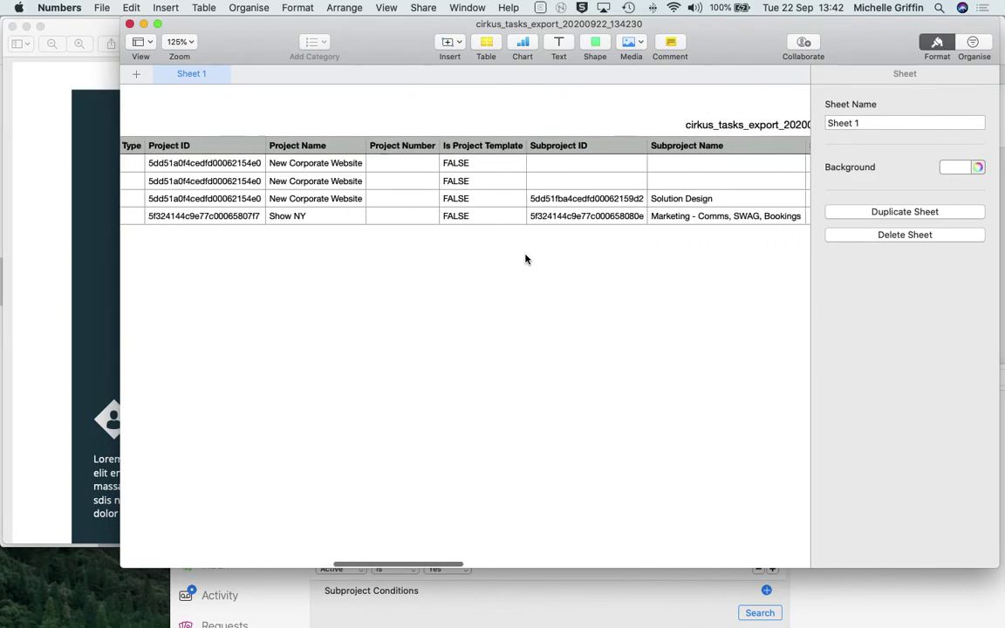
scroll(526, 259, right, 10)
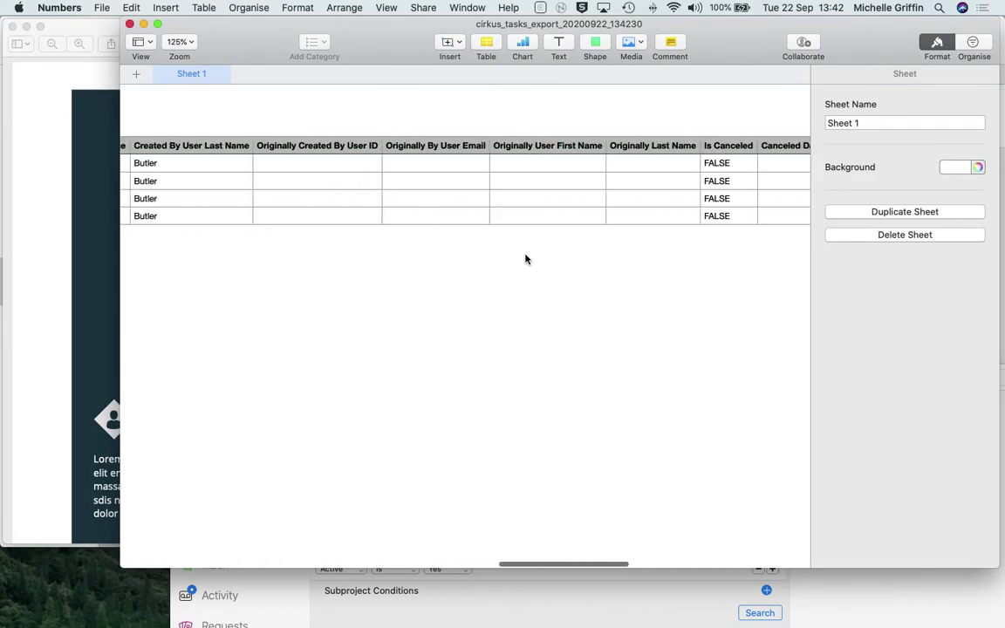
scroll(525, 259, right, 10)
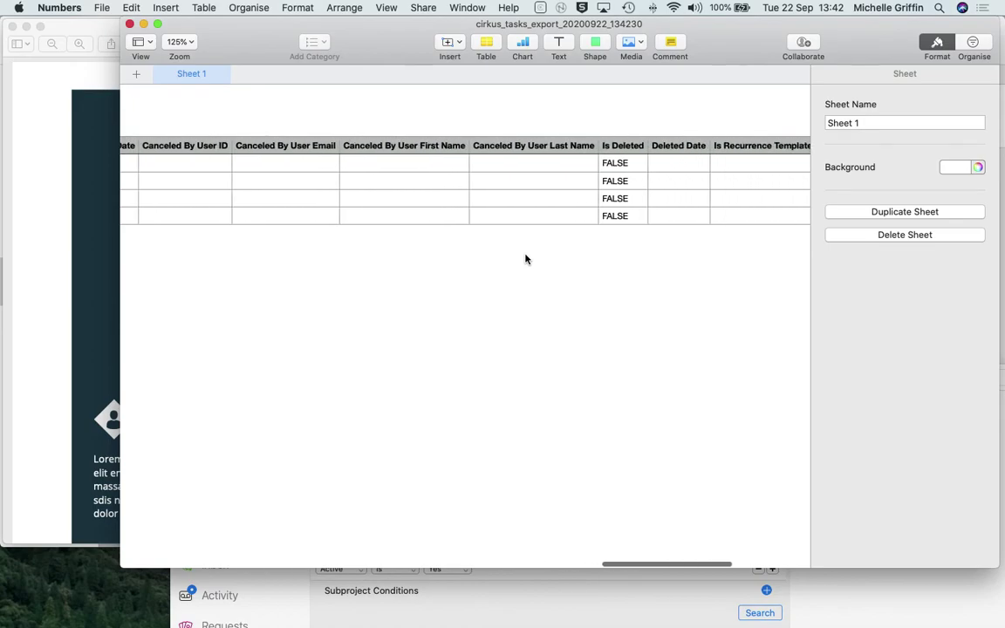
Step: Move the tasks spreadsheet window aside and switch back to Cirkus in full screen
drag(192, 22, 92, 221)
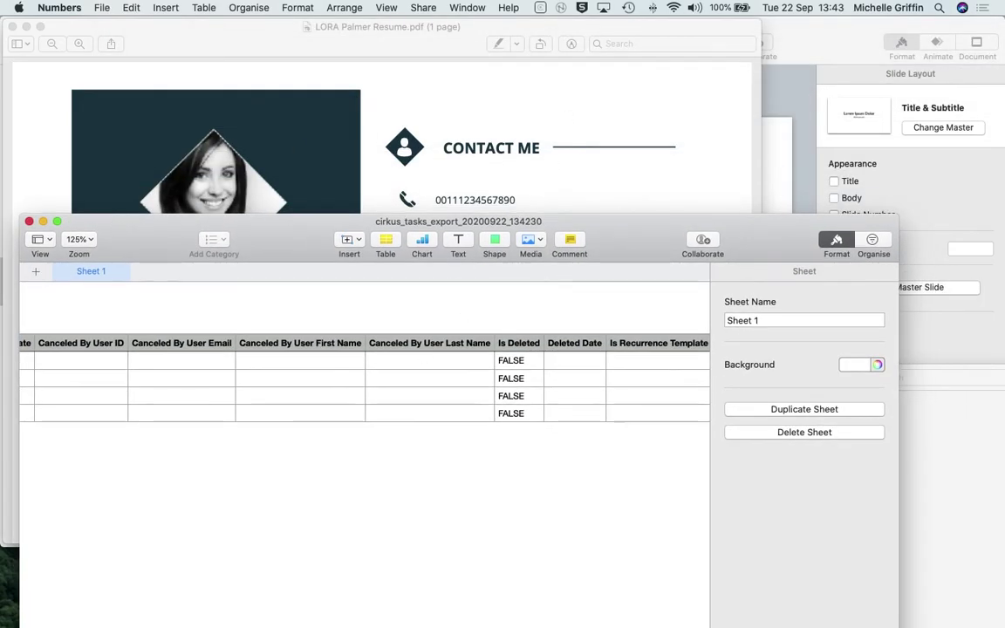
mouse_move(247, 621)
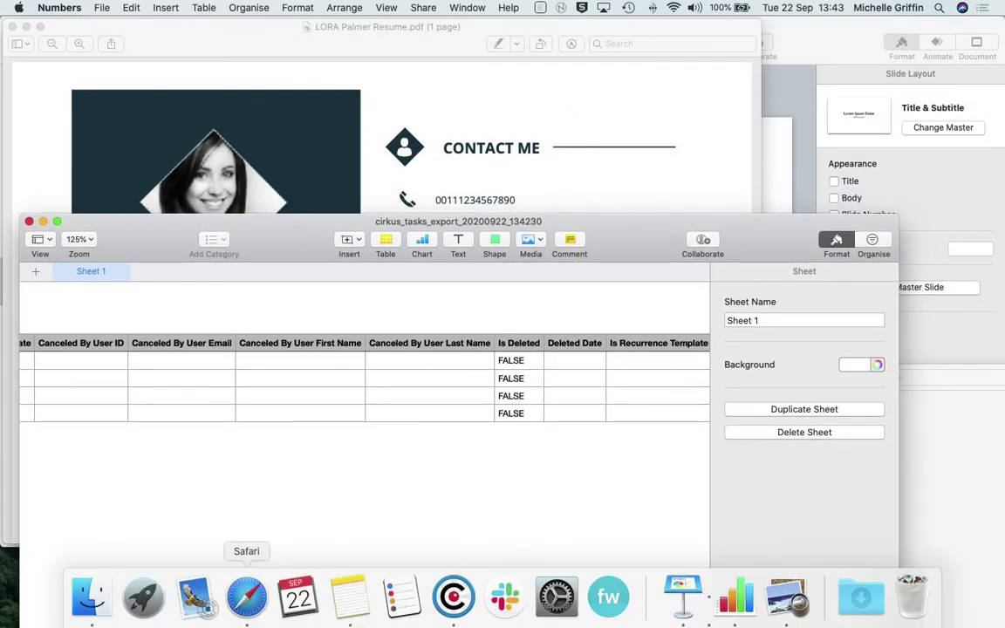
click(454, 596)
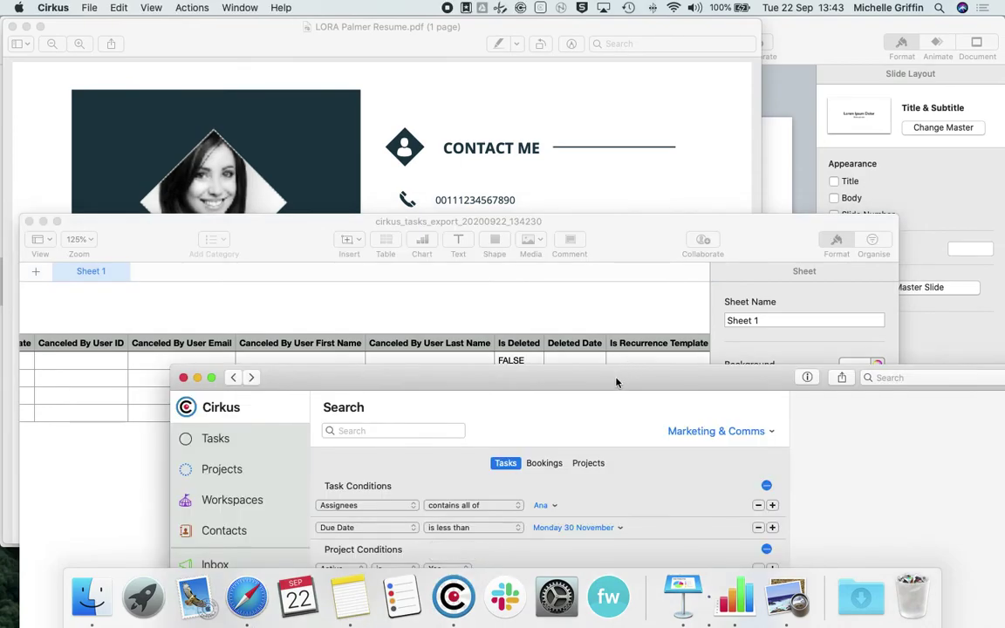
double_click(554, 377)
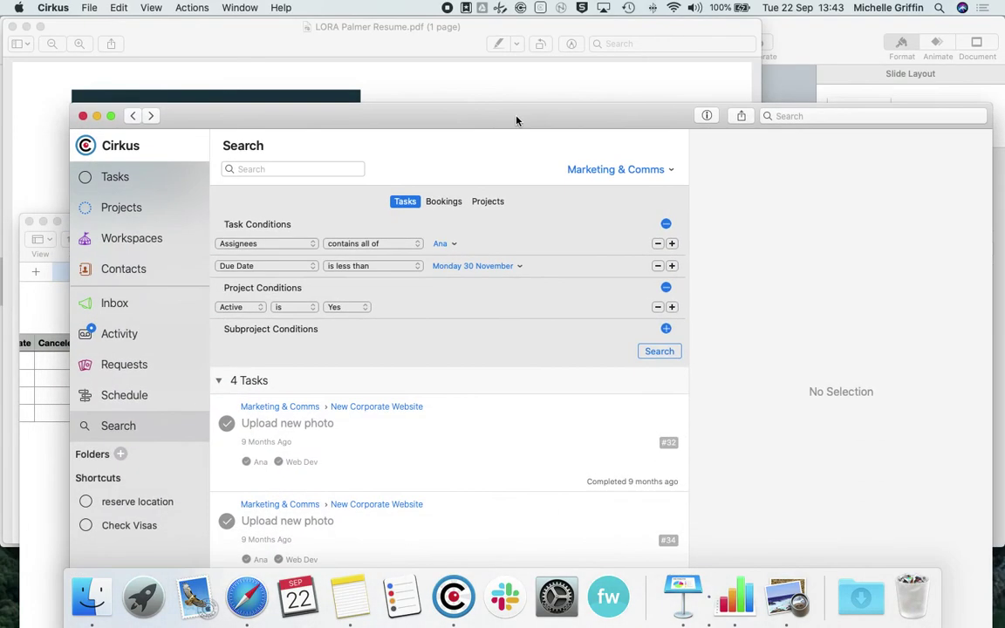
click(112, 116)
Step: Display the booking search results and export them to CSV with the Comma (,) delimiter and the Standard format
click(414, 98)
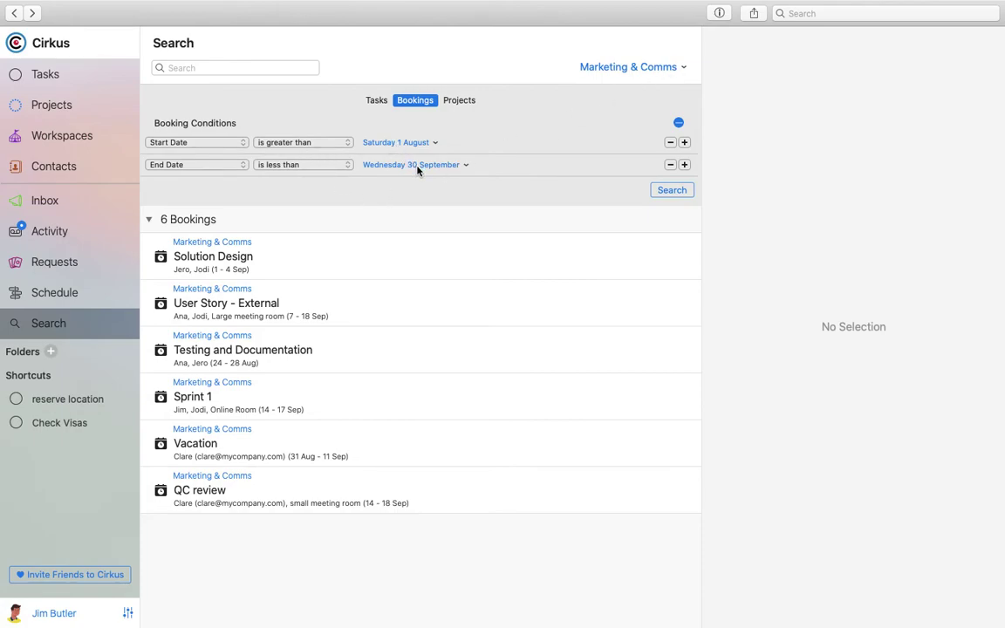
click(751, 15)
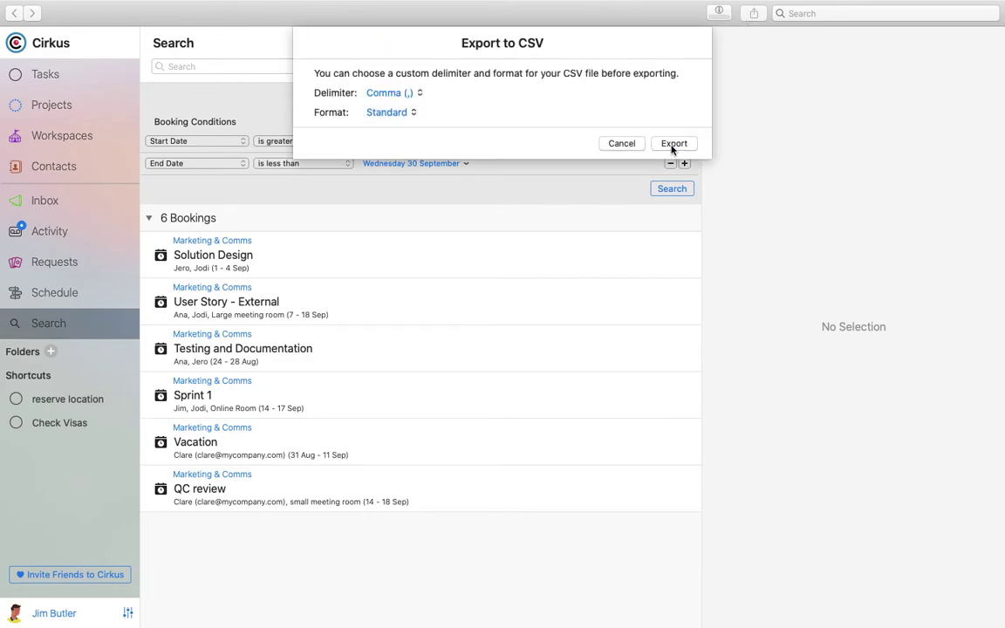
click(673, 145)
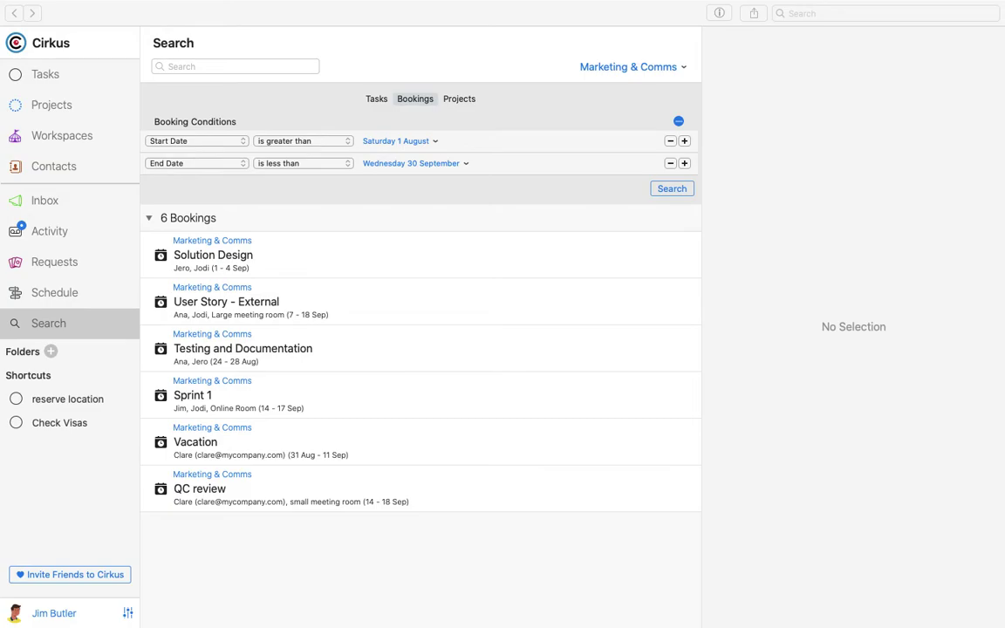
Step: Leave full screen and examine the exported bookings spreadsheet in Numbers, from the booking IDs through to the event and involved-resource columns
mouse_move(103, 2)
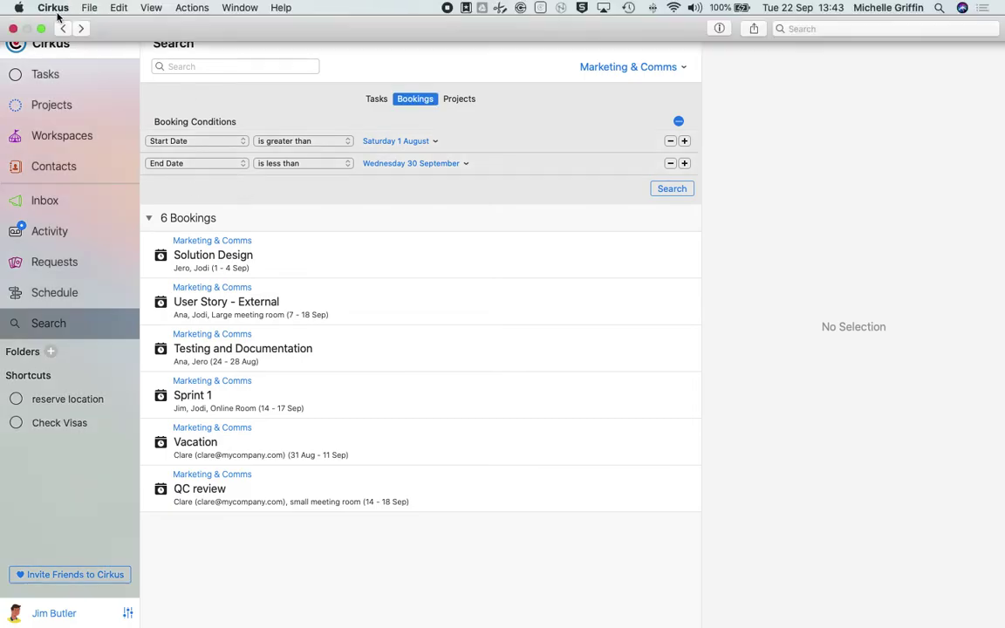
click(40, 28)
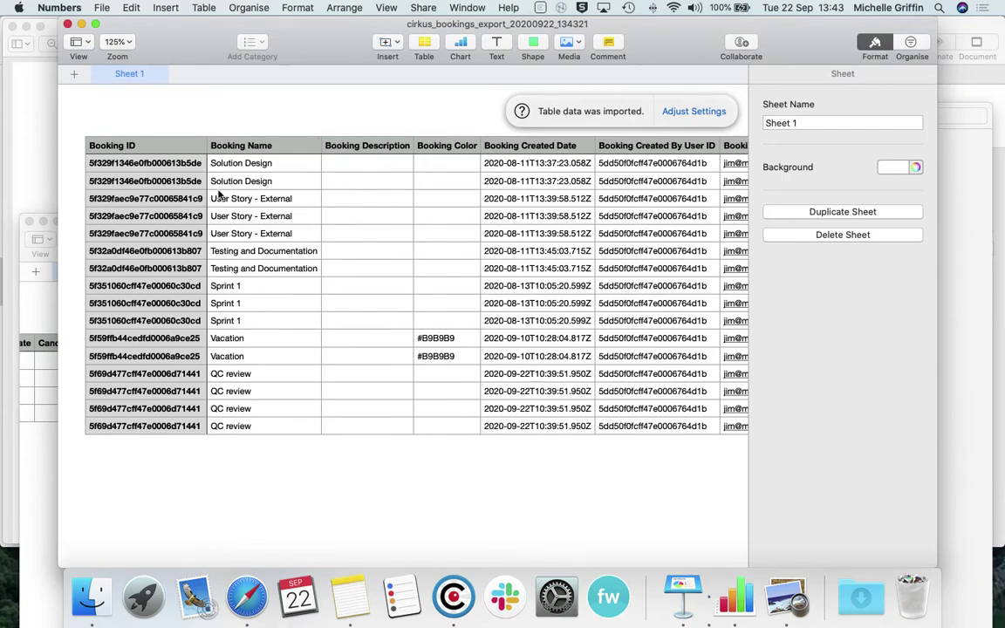
click(198, 199)
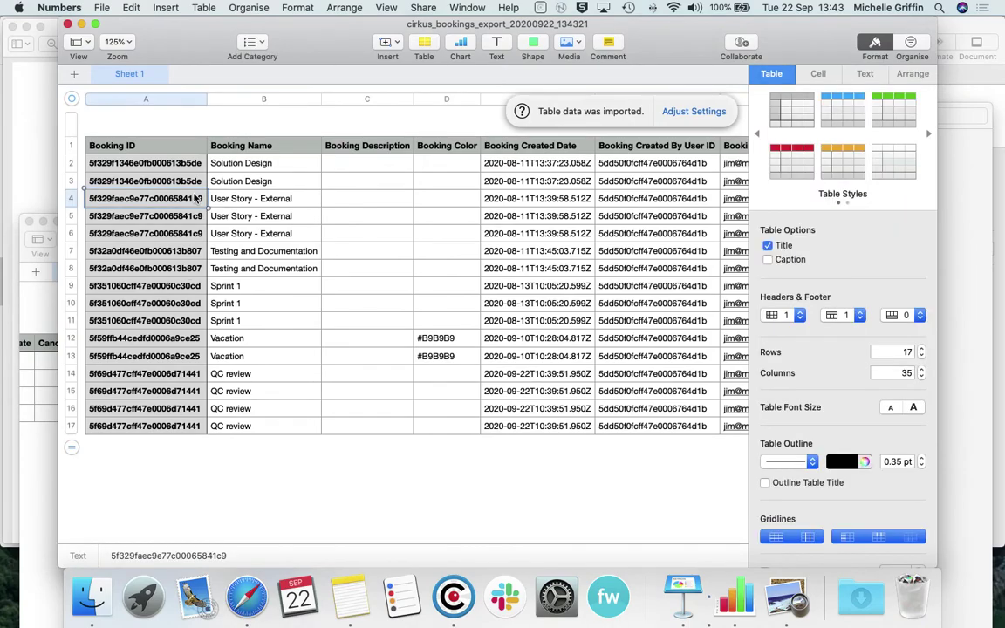
key(Down)
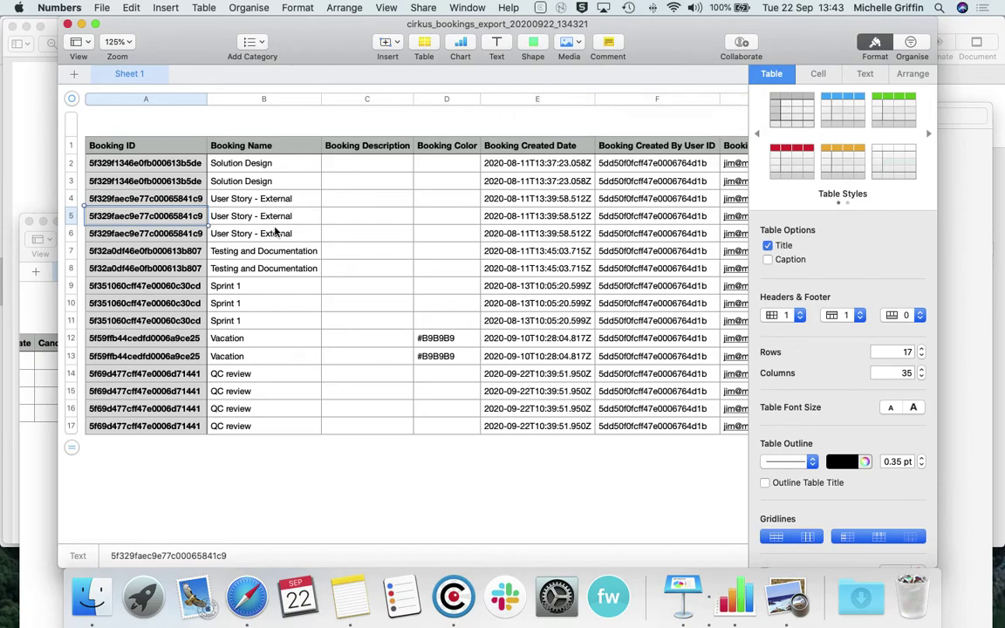
scroll(276, 231, right, 2)
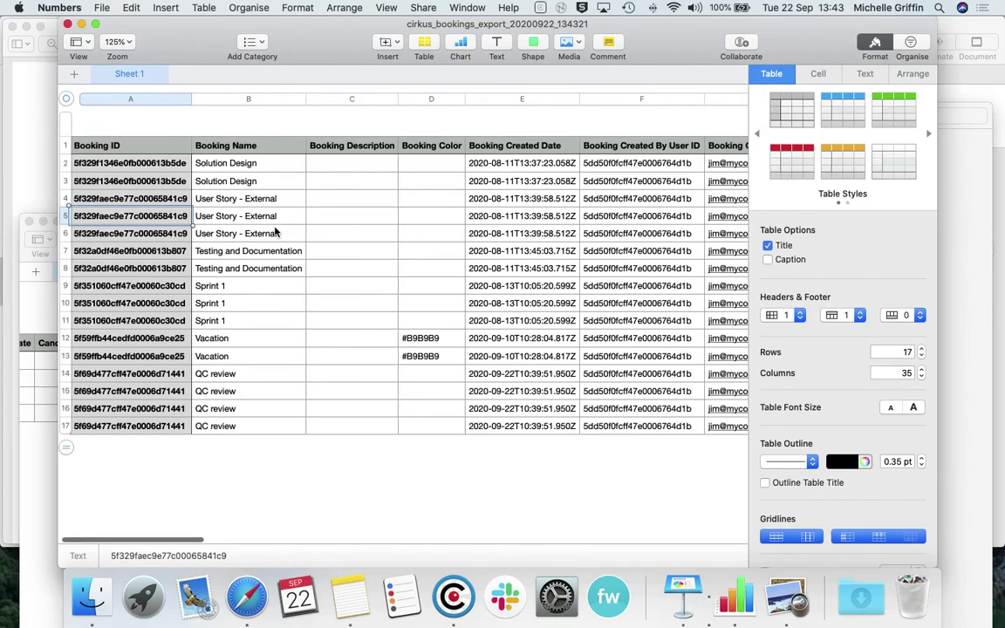
scroll(276, 231, right, 10)
scroll(276, 231, right, 8)
scroll(275, 231, right, 10)
scroll(275, 231, right, 12)
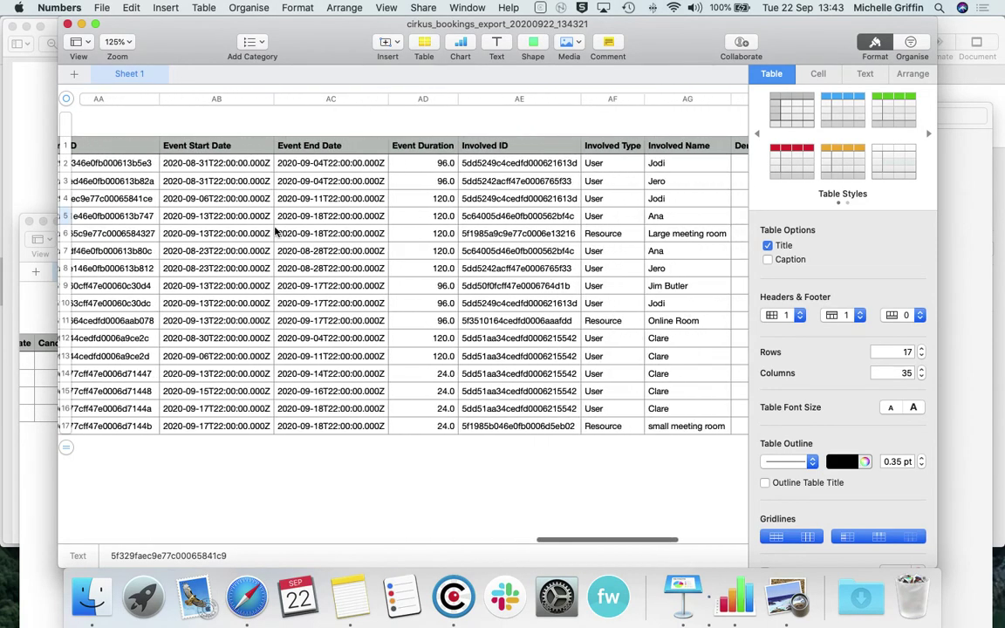